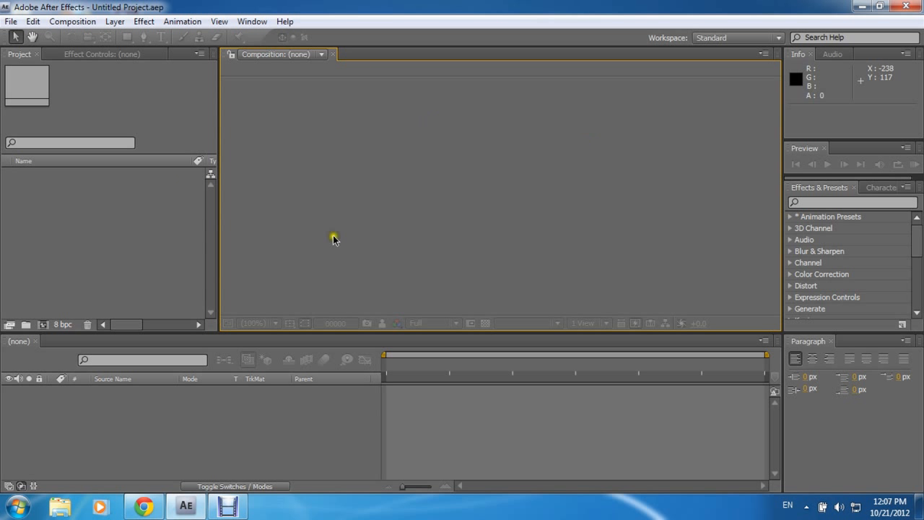
Step: Start a new composition based on the NTSC DV preset
{"action": "left_click", "coordinate": [72, 21]}
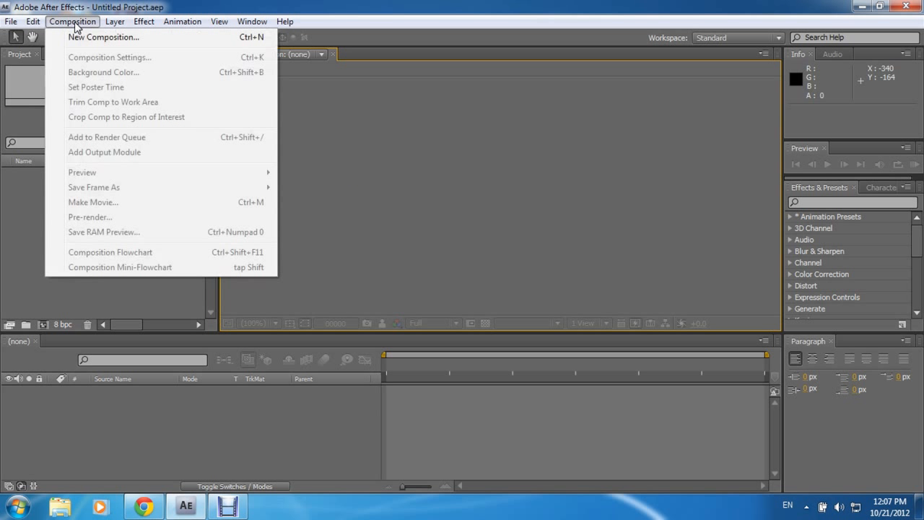
{"action": "left_click", "coordinate": [109, 37]}
{"action": "left_click_drag", "start_coordinate": [387, 93], "coordinate": [340, 60]}
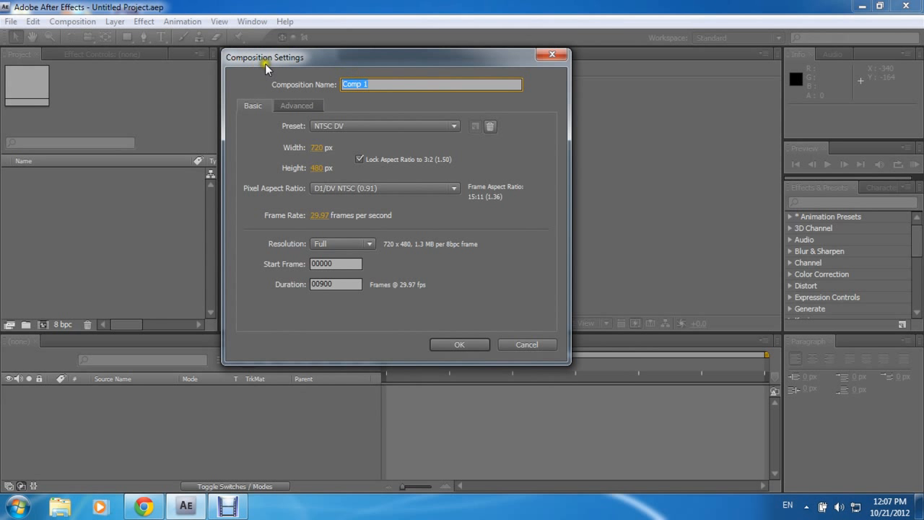
{"action": "left_click", "coordinate": [354, 124]}
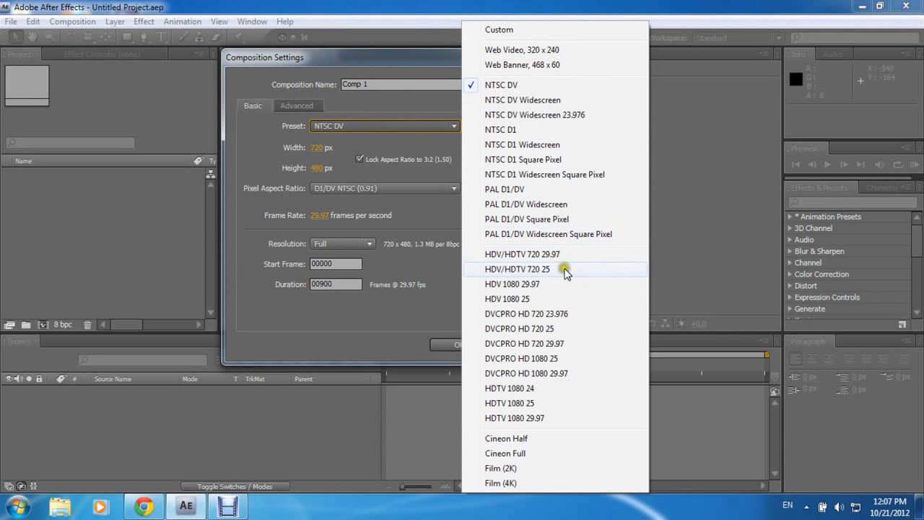
{"action": "left_click", "coordinate": [516, 87]}
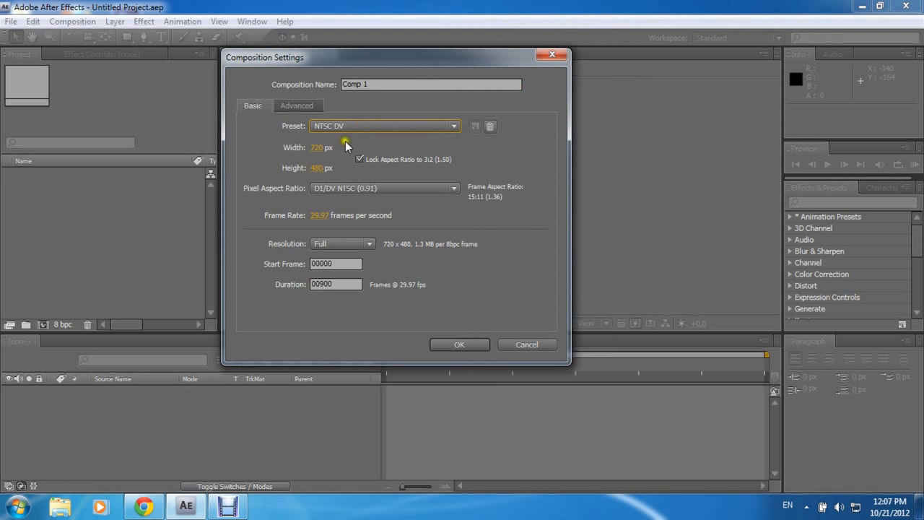
Step: Set the composition's width to 1280 px and height to 800 px with the aspect ratio lock turned off
{"action": "left_click", "coordinate": [318, 147]}
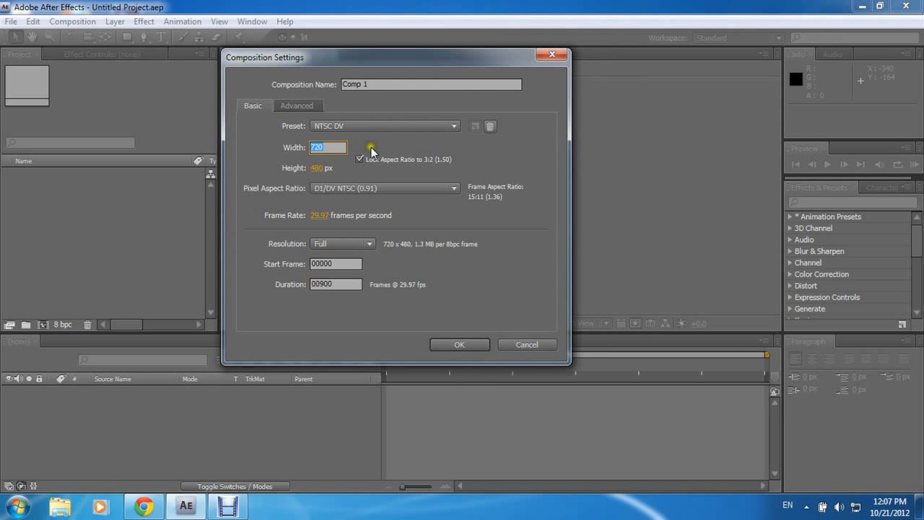
{"action": "type", "text": "1280"}
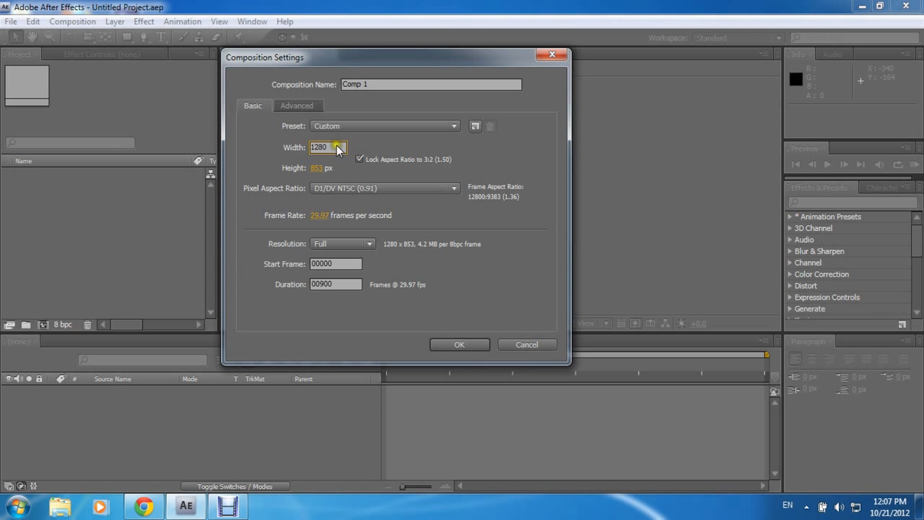
{"action": "left_click", "coordinate": [360, 159]}
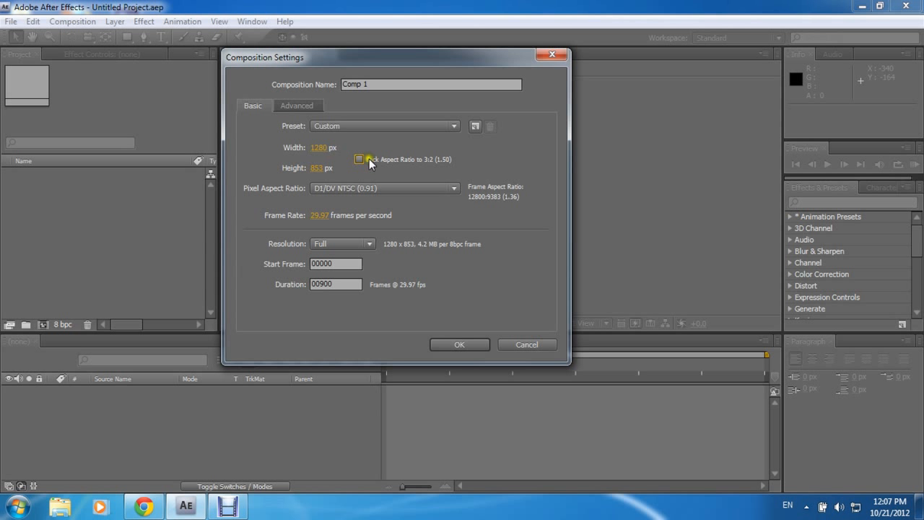
{"action": "left_click", "coordinate": [317, 167]}
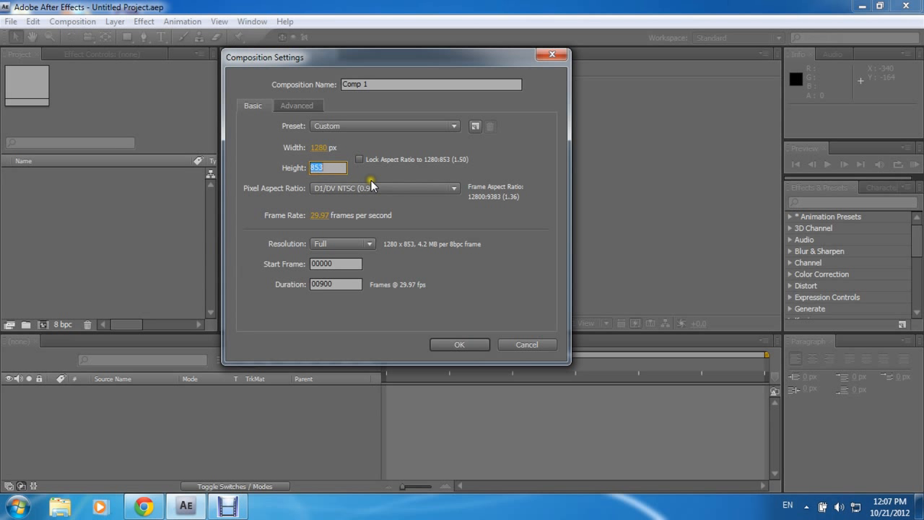
{"action": "type", "text": "800"}
{"action": "left_click", "coordinate": [425, 172]}
Step: Keep the pixel aspect ratio at D1/DV NTSC (0.91) and set the frame rate to 24 frames per second
{"action": "left_click", "coordinate": [372, 188]}
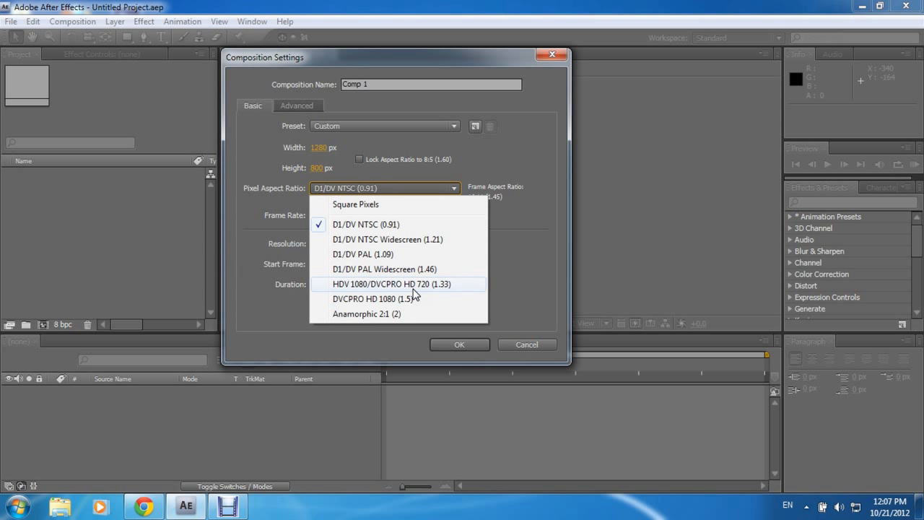
{"action": "left_click", "coordinate": [360, 225]}
{"action": "left_click", "coordinate": [321, 215]}
{"action": "type", "text": "24"}
{"action": "left_click", "coordinate": [494, 219]}
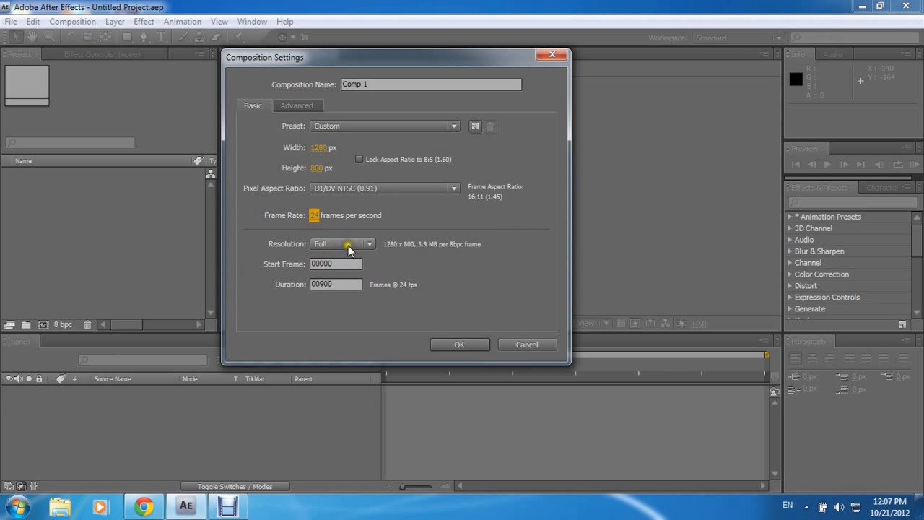
Step: Set the duration to 00700 frames, name the composition Test, and create it
{"action": "left_click", "coordinate": [346, 284]}
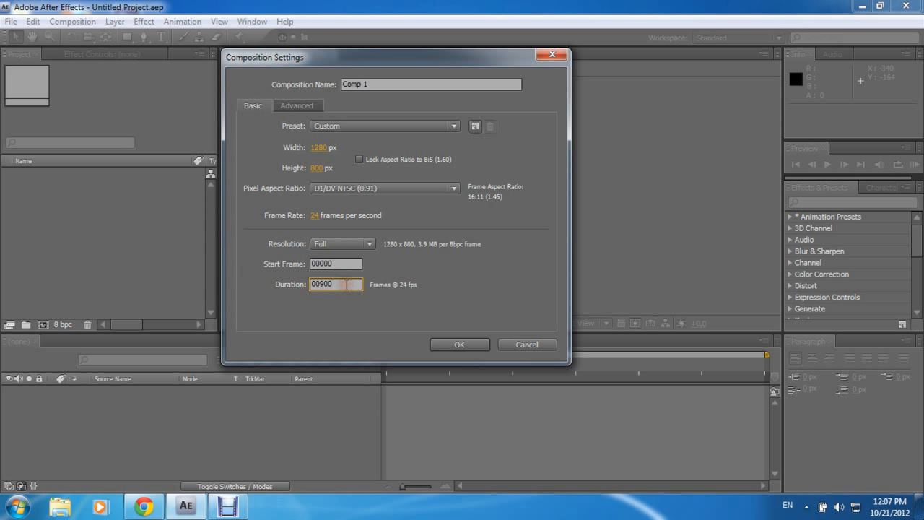
{"action": "left_click", "coordinate": [327, 285]}
{"action": "left_click", "coordinate": [412, 275]}
{"action": "left_click_drag", "start_coordinate": [374, 81], "coordinate": [263, 82]}
{"action": "type", "text": "Test"}
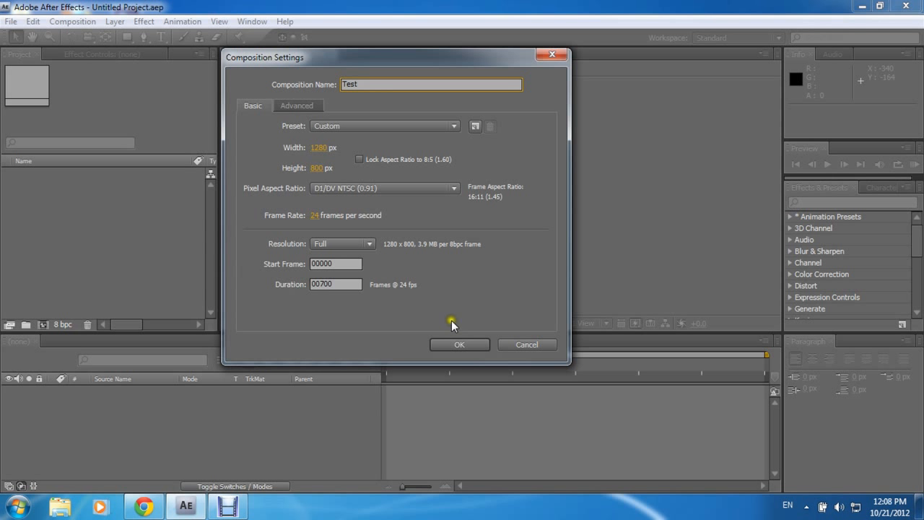
{"action": "left_click", "coordinate": [459, 345]}
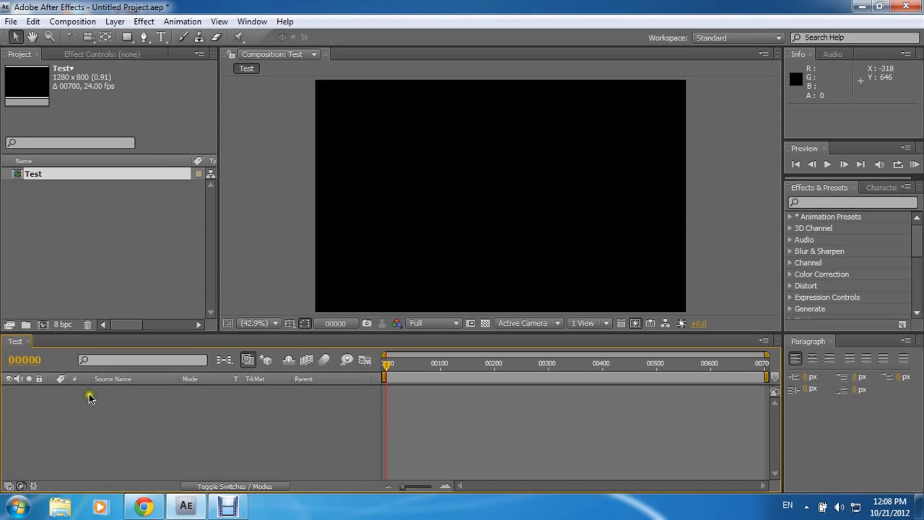
Step: Cycle the timeline's current-time display through its formats and back to frames
{"action": "left_click", "coordinate": [30, 359], "text": "ctrl"}
{"action": "left_click", "coordinate": [31, 359], "text": "ctrl"}
{"action": "left_click", "coordinate": [34, 358], "text": "ctrl"}
Step: Create a text layer reading "DreamPsd" in the Test composition
{"action": "left_click", "coordinate": [115, 22]}
{"action": "left_click", "coordinate": [114, 22]}
{"action": "left_click", "coordinate": [161, 37]}
{"action": "left_click", "coordinate": [406, 210]}
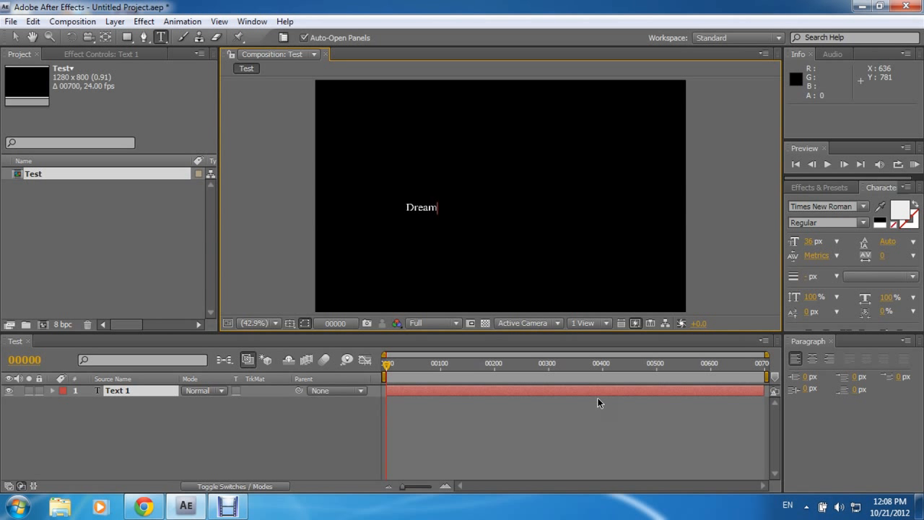
{"action": "left_click", "coordinate": [14, 37]}
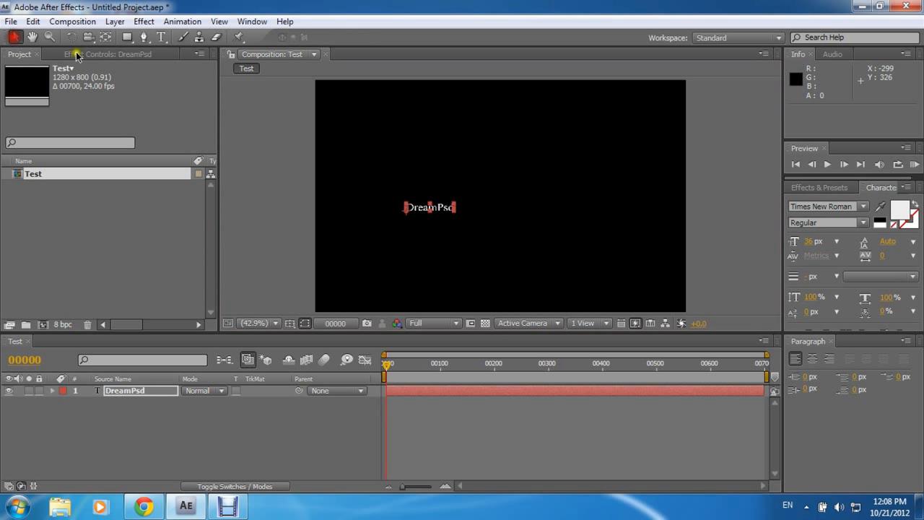
Step: Enlarge the DreamPsd text to about 483% scale and move it near the center of the frame
{"action": "left_click_drag", "start_coordinate": [457, 208], "coordinate": [671, 175]}
{"action": "left_click_drag", "start_coordinate": [577, 192], "coordinate": [543, 197]}
{"action": "left_click", "coordinate": [612, 216]}
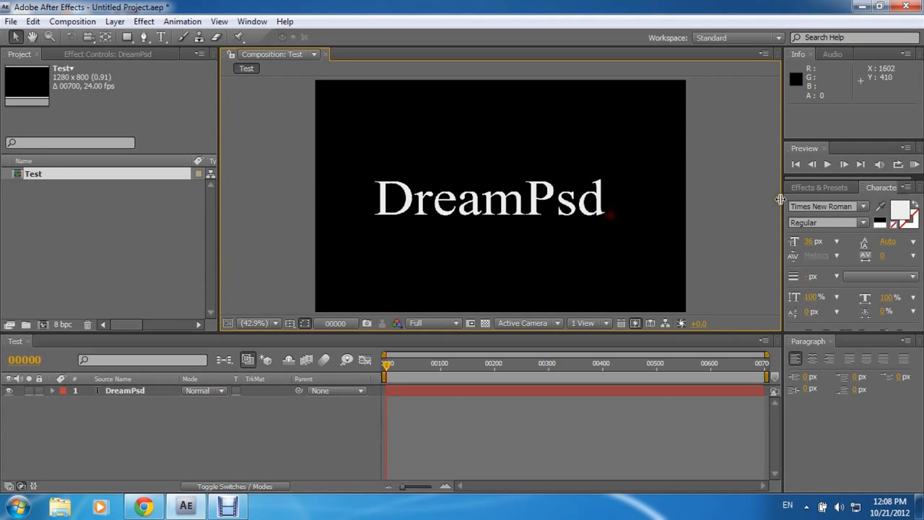
Step: Try to change the title's font to Trajan Pro
{"action": "left_click", "coordinate": [824, 207]}
{"action": "type", "text": "Trajan Pro"}
{"action": "key", "text": "Return"}
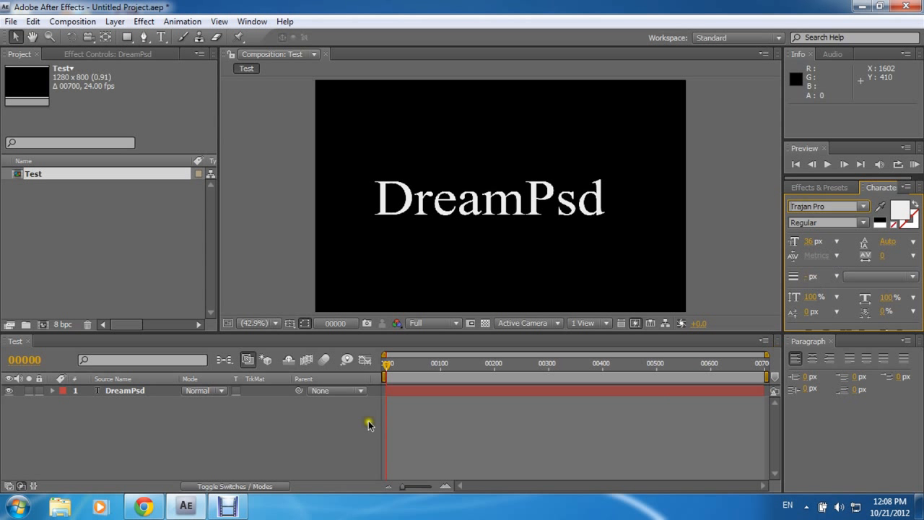
Step: Set the DreamPsd text layer's font to Tw Cen MT
{"action": "left_click", "coordinate": [117, 390]}
{"action": "left_click", "coordinate": [846, 205]}
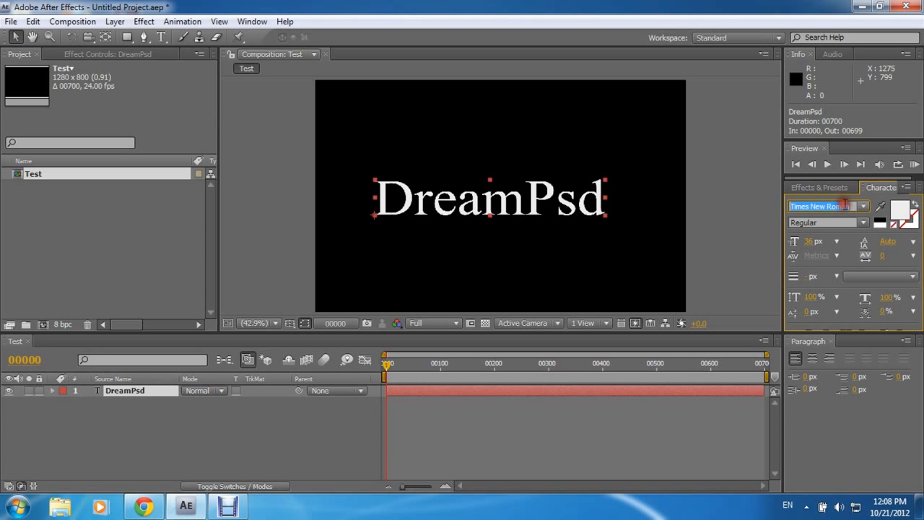
{"action": "key", "text": "Down"}
{"action": "key", "text": "Down"}
{"action": "key", "text": "Down"}
{"action": "key", "text": "Down"}
{"action": "key", "text": "Down"}
{"action": "key", "text": "Down"}
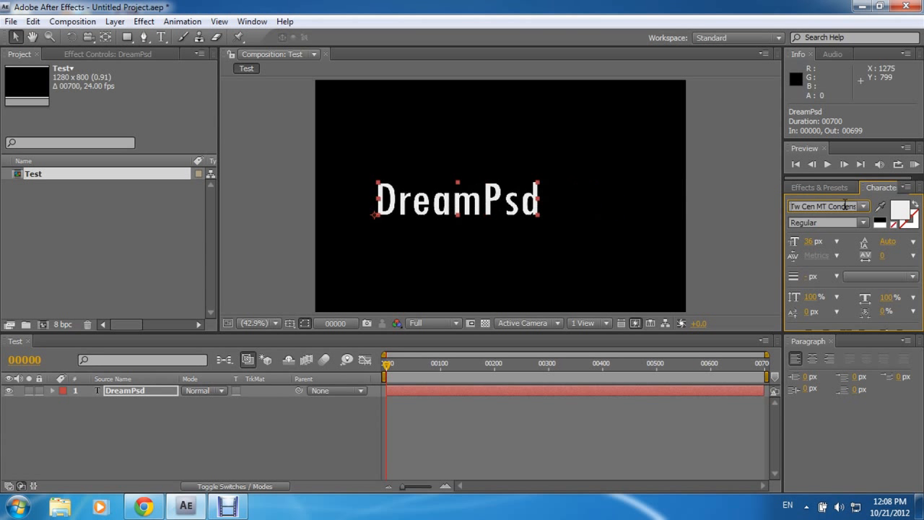
{"action": "key", "text": "Up"}
{"action": "left_click", "coordinate": [201, 447]}
Step: Reposition the DreamPsd text to about 263.6, 426.8 using the Title/Action Safe guides, and hide the guides again
{"action": "left_click_drag", "start_coordinate": [499, 210], "coordinate": [522, 207]}
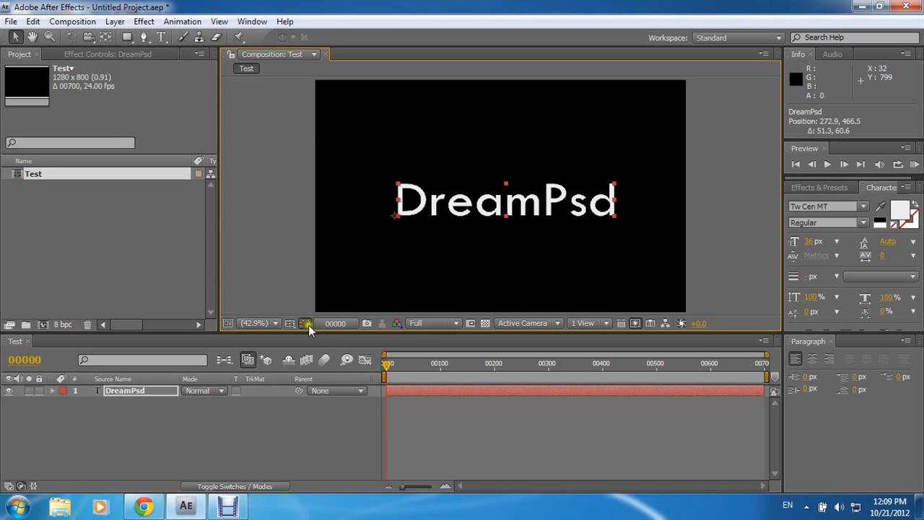
{"action": "left_click", "coordinate": [290, 322]}
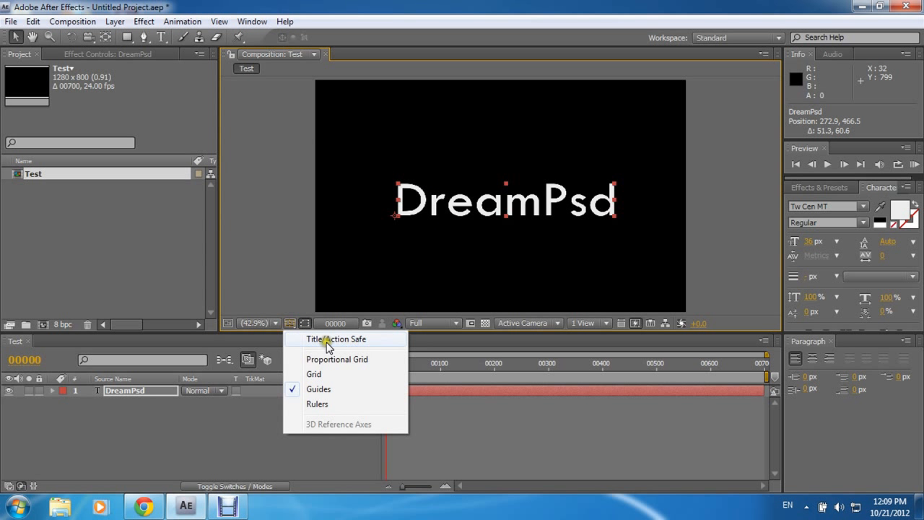
{"action": "left_click", "coordinate": [343, 341]}
{"action": "left_click_drag", "start_coordinate": [550, 208], "coordinate": [547, 196]}
{"action": "left_click", "coordinate": [299, 322]}
{"action": "left_click", "coordinate": [311, 338]}
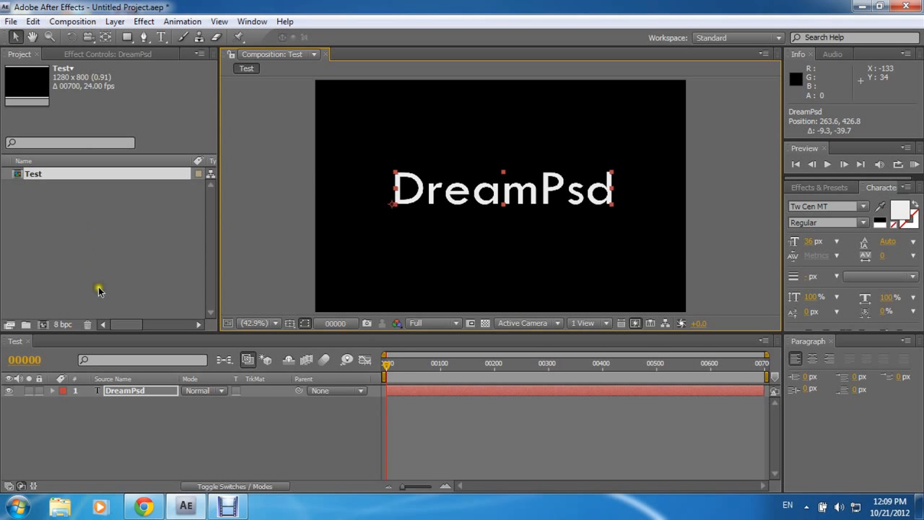
Step: Scale the DreamPsd layer to 490.6% and move it to about 258.9, 454.8
{"action": "left_click", "coordinate": [145, 393]}
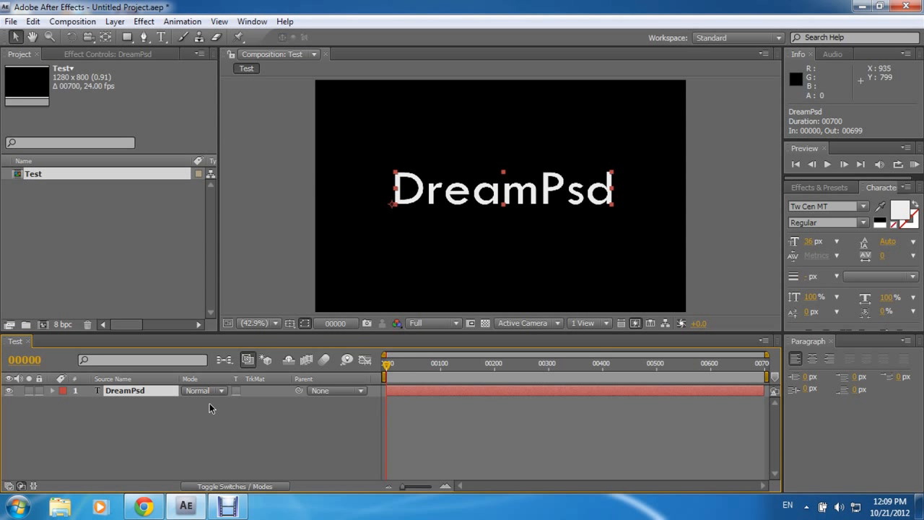
{"action": "key", "text": "s"}
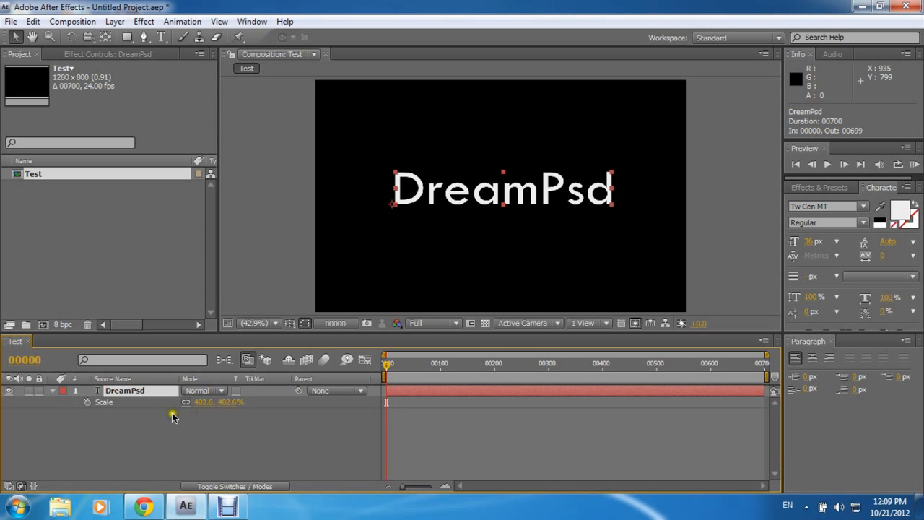
{"action": "mouse_move", "coordinate": [203, 402]}
{"action": "left_mouse_down"}
{"action": "mouse_move", "coordinate": [346, 404]}
{"action": "mouse_move", "coordinate": [205, 404]}
{"action": "mouse_move", "coordinate": [216, 404]}
{"action": "left_mouse_up"}
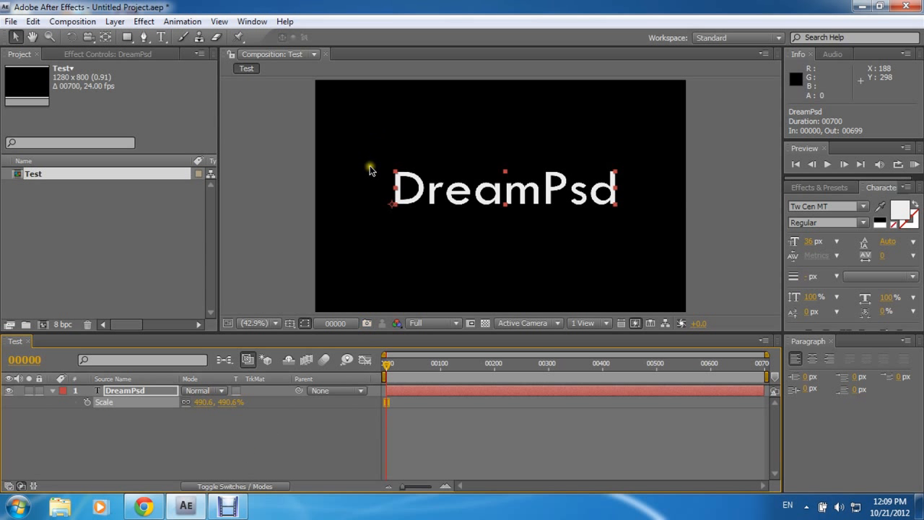
{"action": "mouse_move", "coordinate": [464, 201]}
{"action": "left_mouse_down"}
{"action": "mouse_move", "coordinate": [474, 221]}
{"action": "mouse_move", "coordinate": [462, 210]}
{"action": "left_mouse_up"}
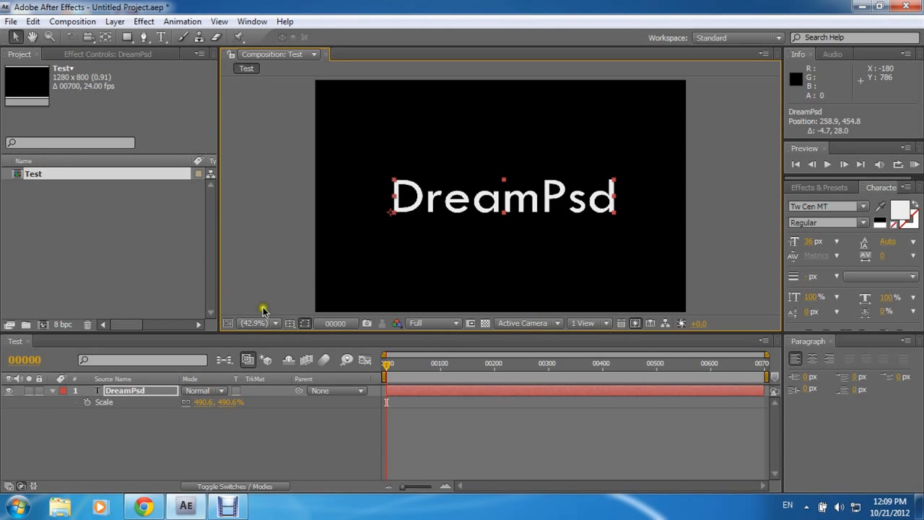
Step: Reveal the DreamPsd layer's Opacity property and enable keyframing for it at frame 0
{"action": "left_click", "coordinate": [133, 393]}
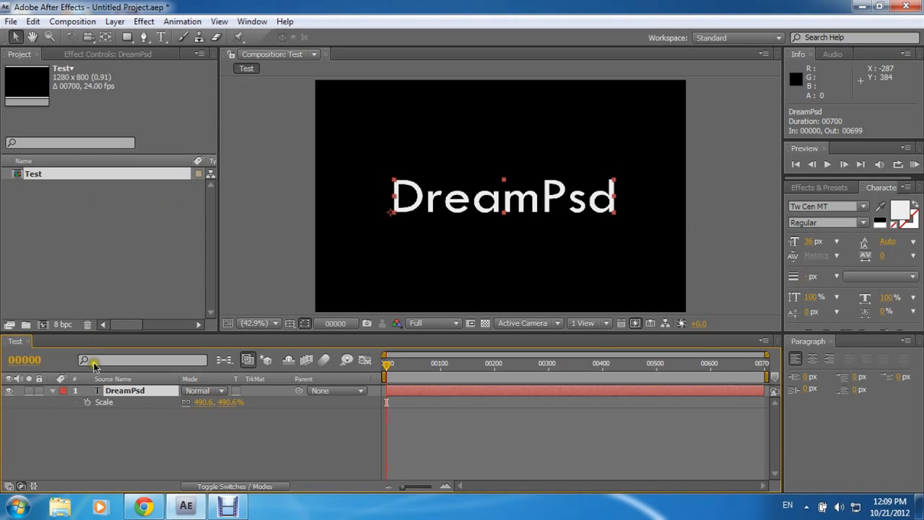
{"action": "key", "text": "t"}
{"action": "left_click", "coordinate": [177, 404]}
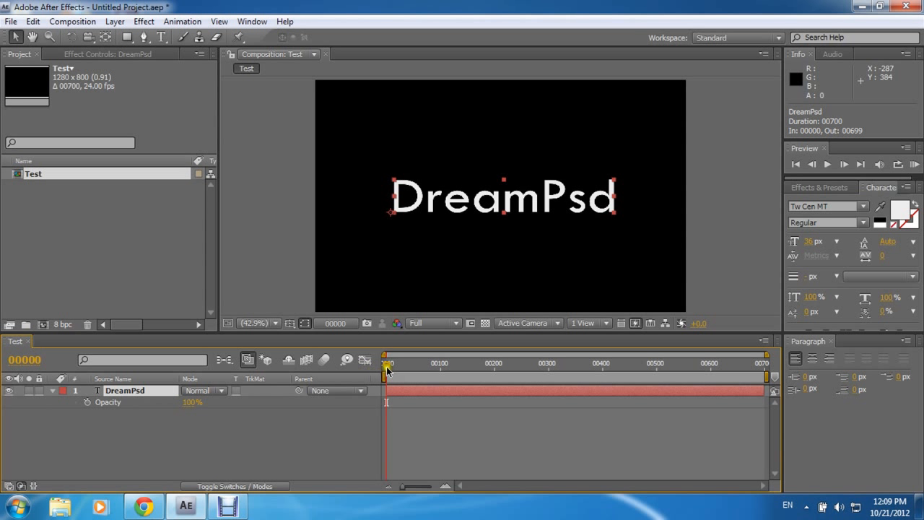
{"action": "left_click", "coordinate": [86, 402]}
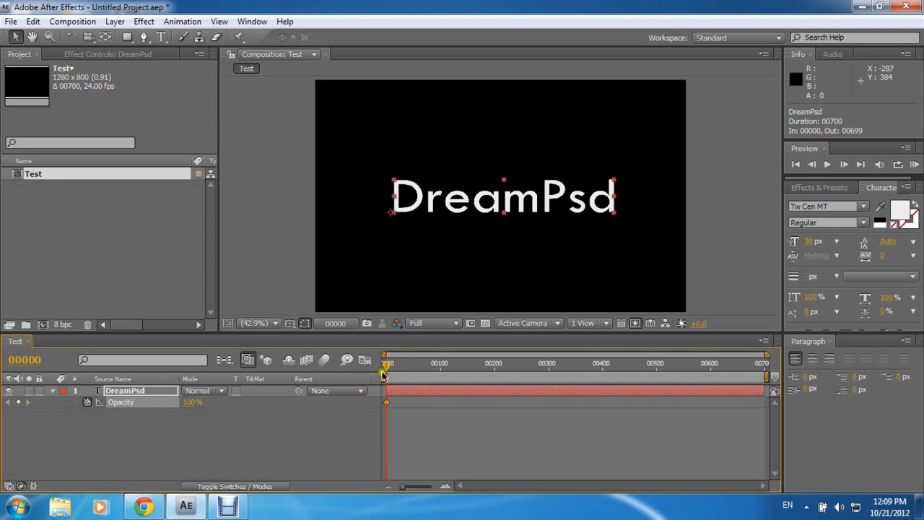
Step: Add a 0% opacity keyframe to the DreamPsd layer at frame 299
{"action": "left_click_drag", "start_coordinate": [387, 364], "coordinate": [548, 373]}
{"action": "left_click", "coordinate": [189, 402]}
{"action": "left_click", "coordinate": [229, 424]}
Step: Delete the 0% opacity keyframe at frame 299
{"action": "mouse_move", "coordinate": [547, 379]}
{"action": "left_mouse_down"}
{"action": "mouse_move", "coordinate": [390, 369]}
{"action": "mouse_move", "coordinate": [561, 373]}
{"action": "mouse_move", "coordinate": [549, 371]}
{"action": "left_mouse_up"}
{"action": "left_click", "coordinate": [548, 402]}
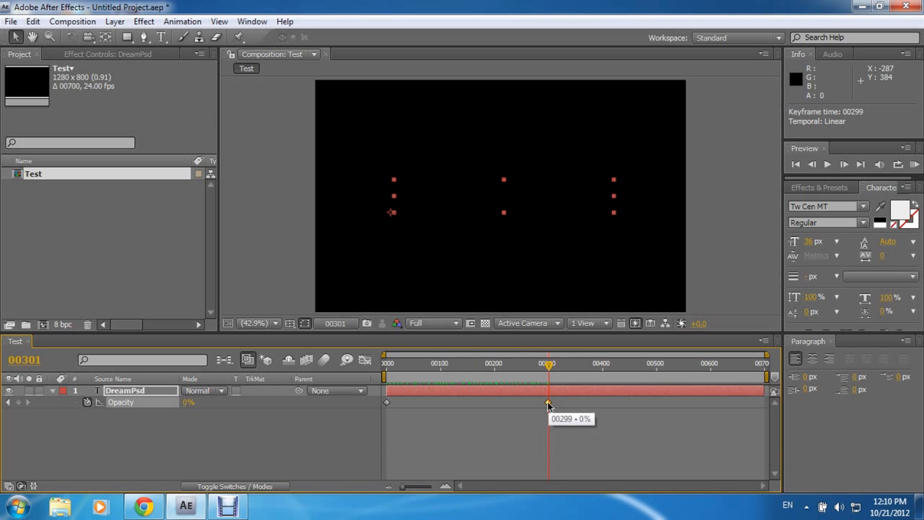
{"action": "key", "text": "Delete"}
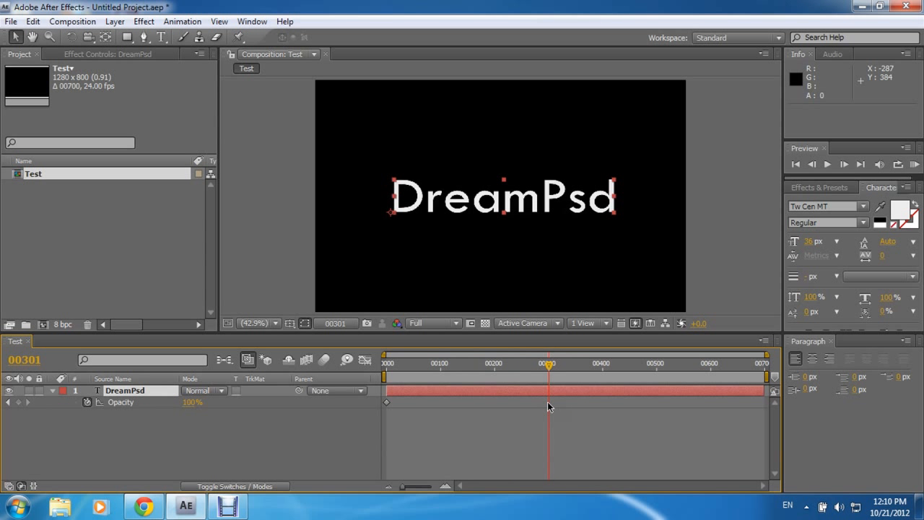
Step: Set the DreamPsd layer's opacity keyframe at frame 0 to 0%
{"action": "left_click_drag", "start_coordinate": [549, 364], "coordinate": [334, 379]}
{"action": "left_click", "coordinate": [193, 402]}
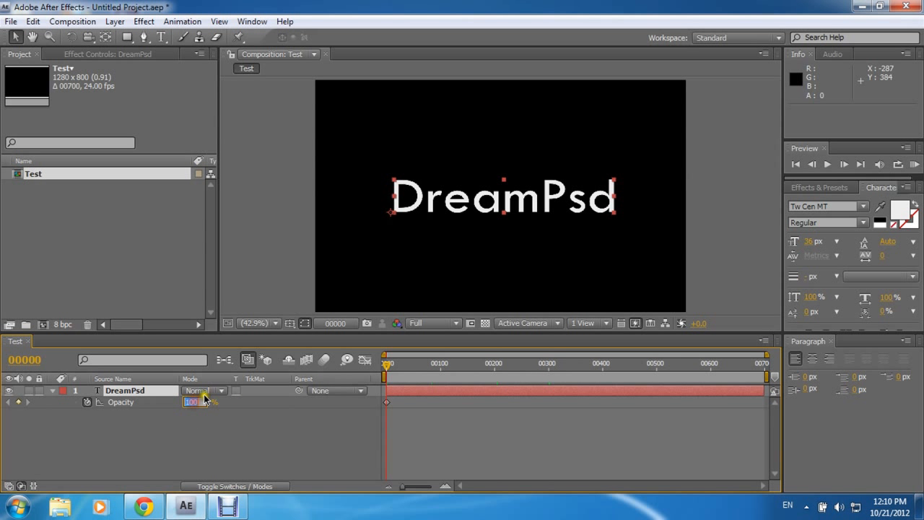
{"action": "left_click", "coordinate": [276, 423]}
Step: Keyframe the DreamPsd layer's opacity at 100% at frame 306 and return the current time to frame 0
{"action": "left_click_drag", "start_coordinate": [385, 364], "coordinate": [552, 367]}
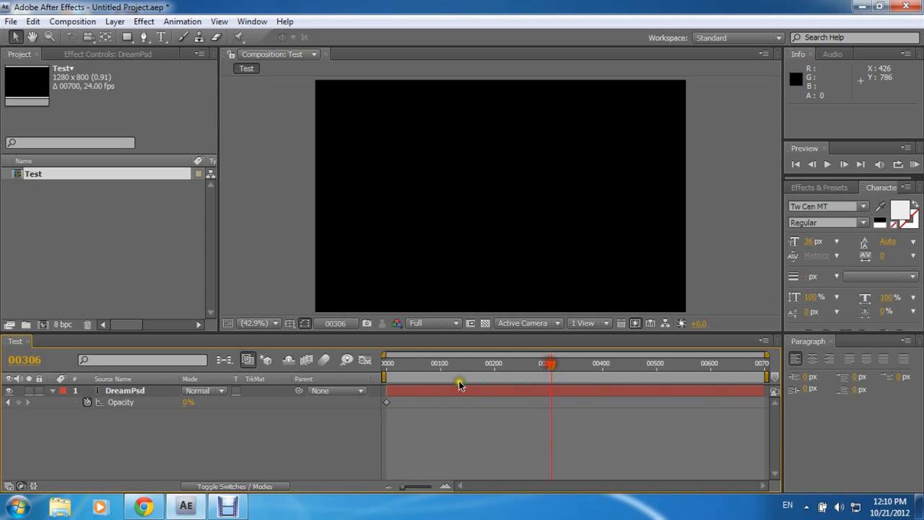
{"action": "left_click", "coordinate": [189, 402]}
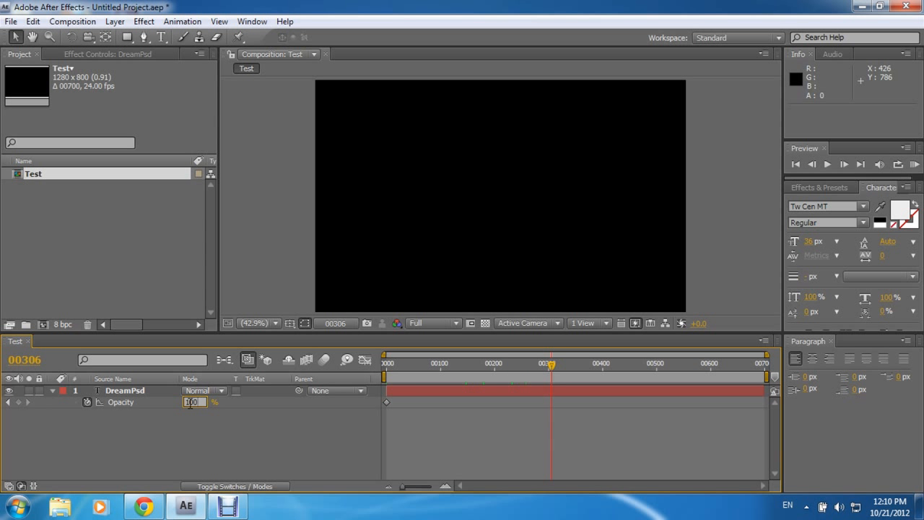
{"action": "type", "text": "100"}
{"action": "left_click", "coordinate": [209, 430]}
{"action": "left_click_drag", "start_coordinate": [549, 370], "coordinate": [373, 381]}
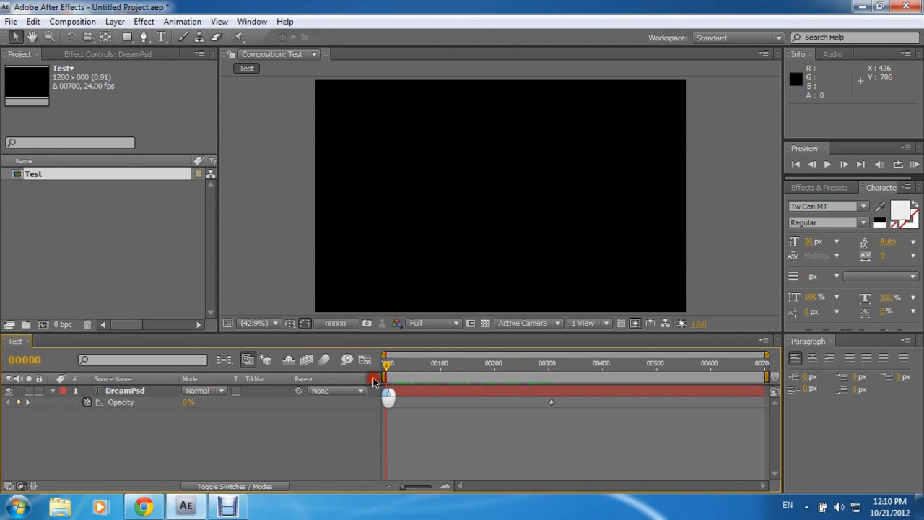
Step: Preview the fade-in and try an earlier end for it, leaving the DreamPsd layer's final opacity keyframe at frame 303
{"action": "key", "text": "space"}
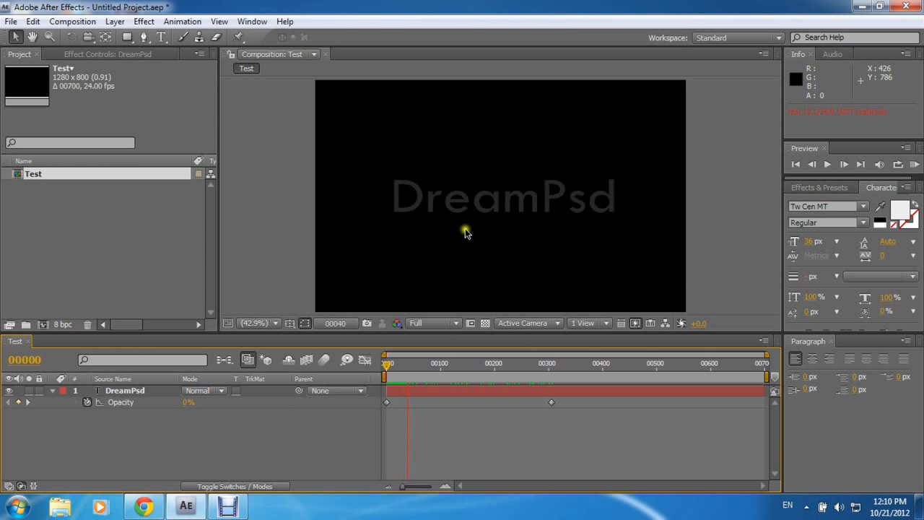
{"action": "left_click", "coordinate": [547, 402]}
{"action": "left_click_drag", "start_coordinate": [547, 401], "coordinate": [492, 396]}
{"action": "left_click_drag", "start_coordinate": [416, 364], "coordinate": [439, 364]}
{"action": "left_click_drag", "start_coordinate": [493, 402], "coordinate": [550, 401]}
{"action": "left_click_drag", "start_coordinate": [442, 367], "coordinate": [484, 366]}
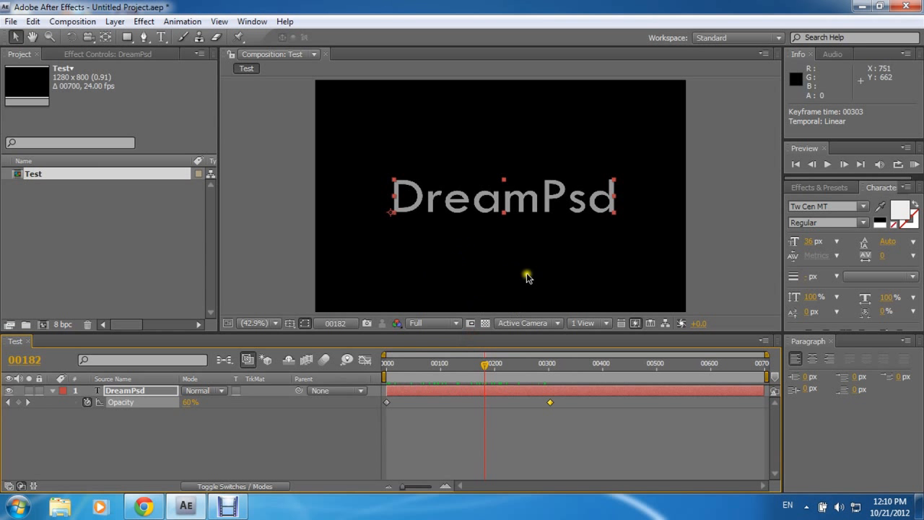
Step: Try the composition preview at Half and Third resolution and restore it to Full
{"action": "left_click", "coordinate": [447, 325]}
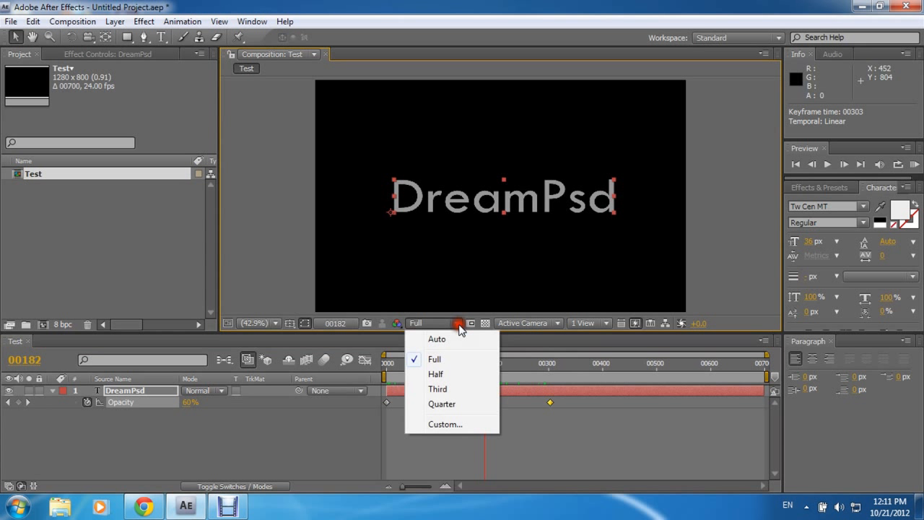
{"action": "left_click", "coordinate": [450, 372]}
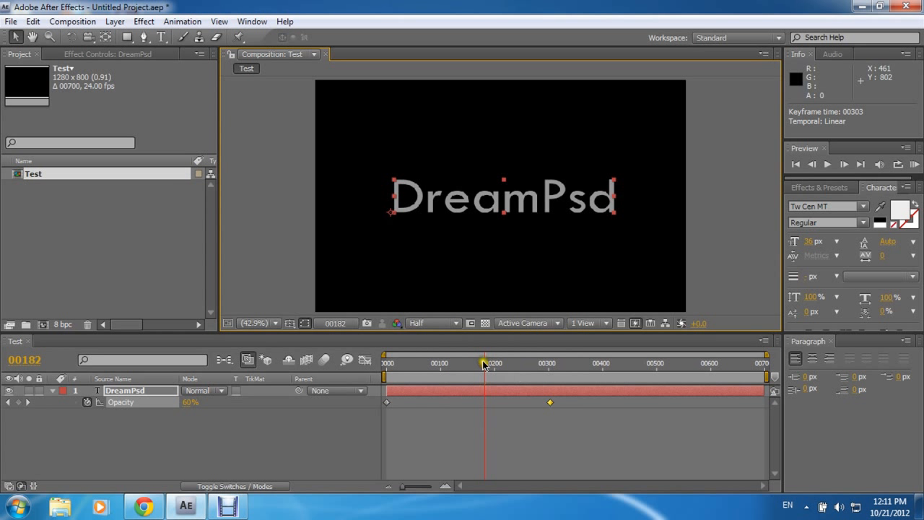
{"action": "left_click_drag", "start_coordinate": [484, 364], "coordinate": [346, 369]}
{"action": "key", "text": "space"}
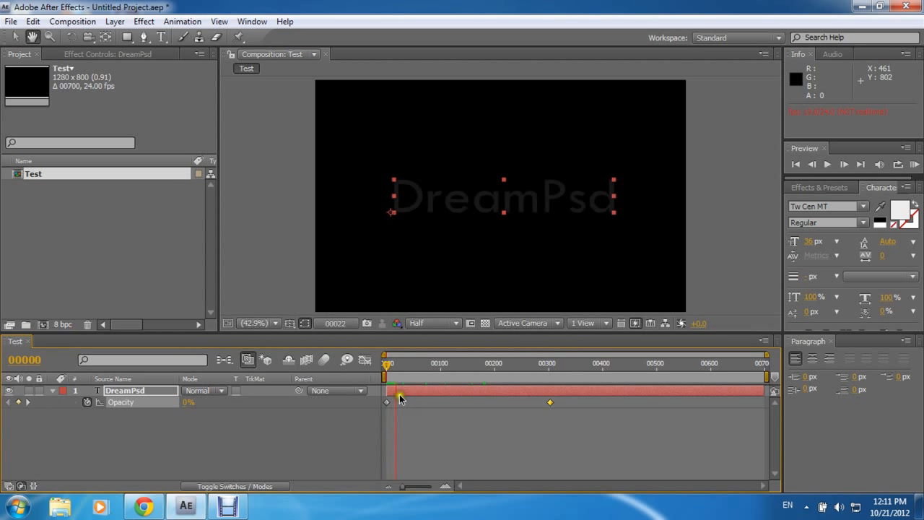
{"action": "left_click", "coordinate": [437, 323]}
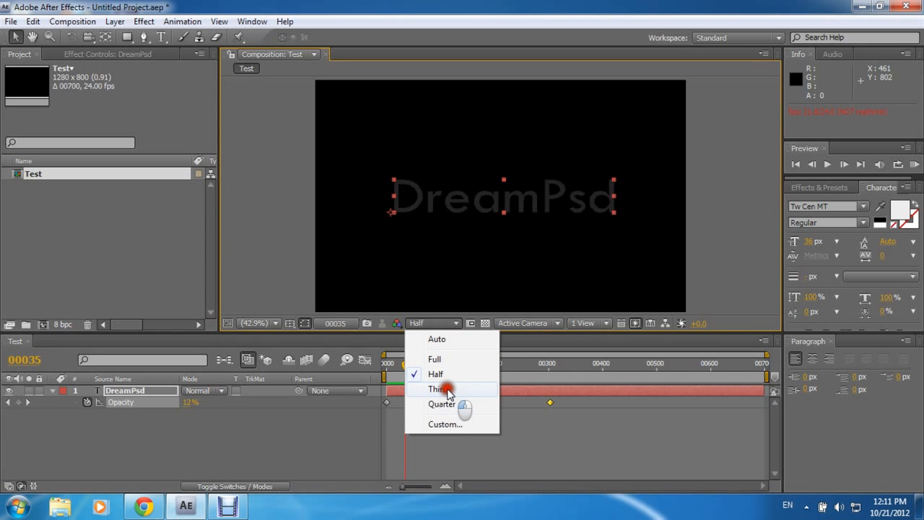
{"action": "left_click", "coordinate": [448, 390]}
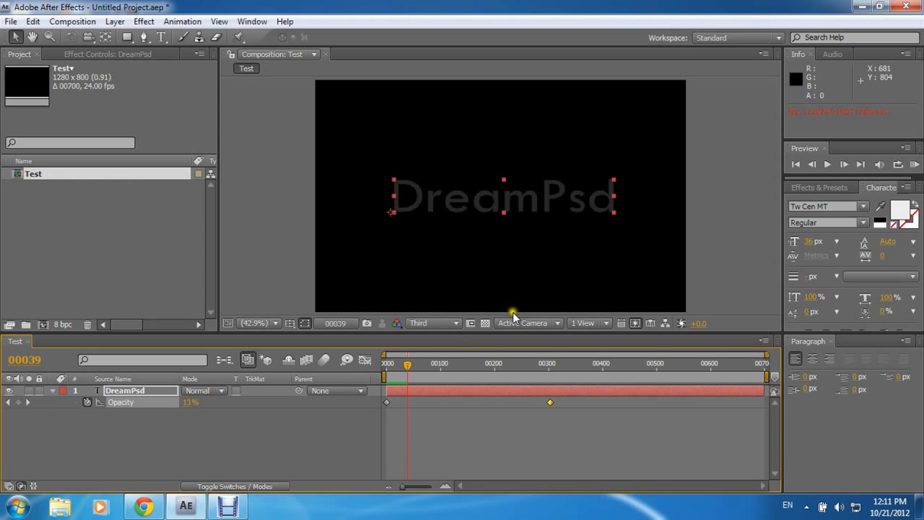
{"action": "left_click", "coordinate": [459, 325]}
{"action": "left_click", "coordinate": [431, 356]}
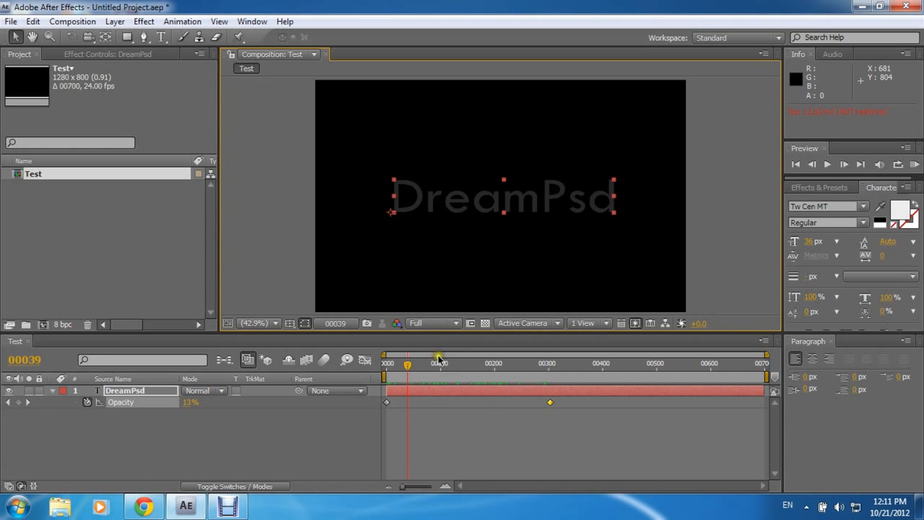
{"action": "mouse_move", "coordinate": [408, 363]}
{"action": "left_mouse_down"}
{"action": "mouse_move", "coordinate": [611, 363]}
{"action": "mouse_move", "coordinate": [417, 363]}
{"action": "left_mouse_up"}
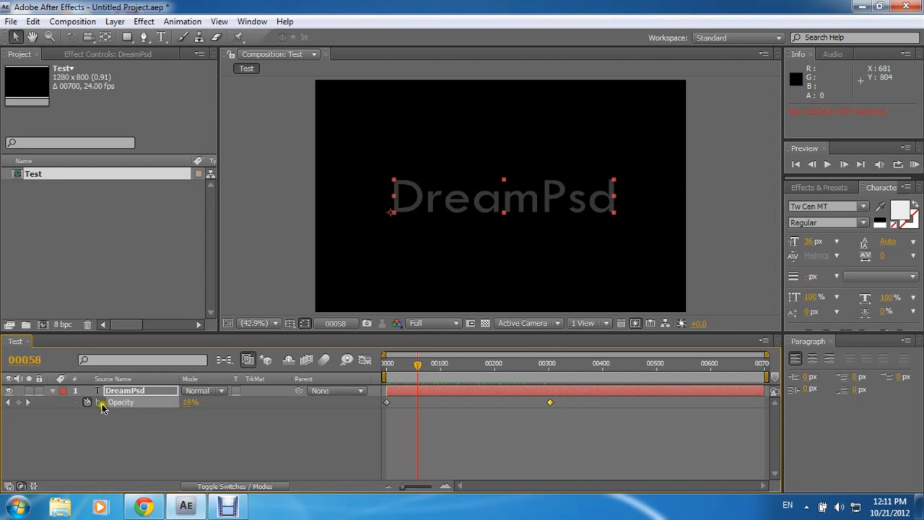
Step: Collapse all of the DreamPsd layer's properties in the timeline
{"action": "left_click", "coordinate": [52, 391]}
{"action": "left_click", "coordinate": [52, 391]}
{"action": "left_click", "coordinate": [52, 391]}
{"action": "left_click", "coordinate": [52, 390]}
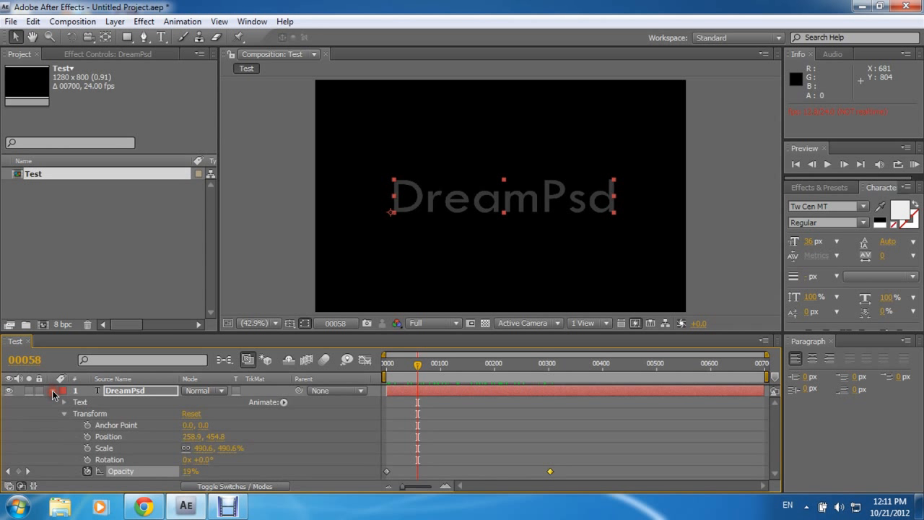
{"action": "left_click", "coordinate": [52, 391]}
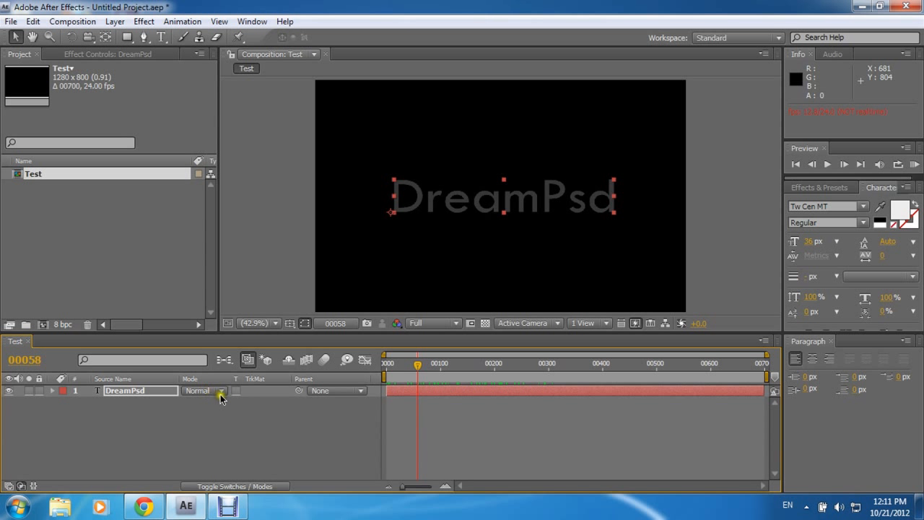
Step: Look over the blending modes available for the DreamPsd layer and switch the timeline columns from modes to layer switches
{"action": "left_click", "coordinate": [203, 395]}
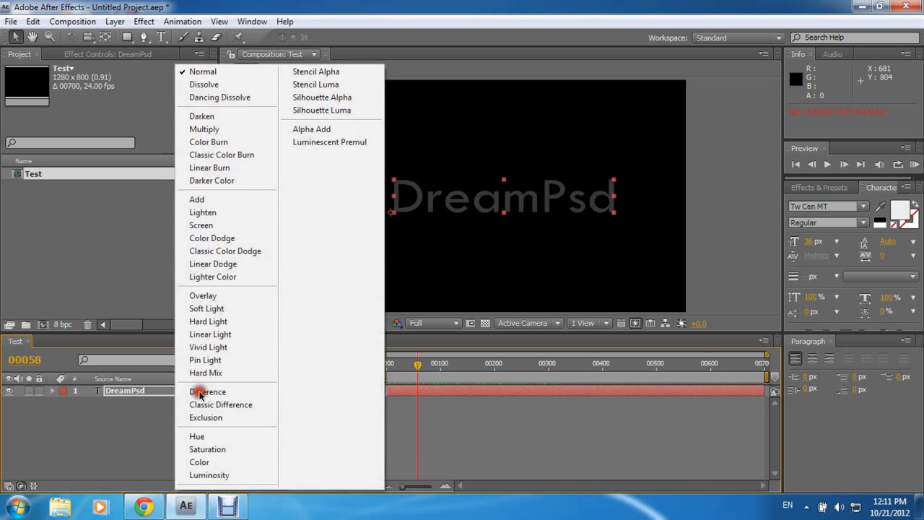
{"action": "left_click", "coordinate": [142, 429]}
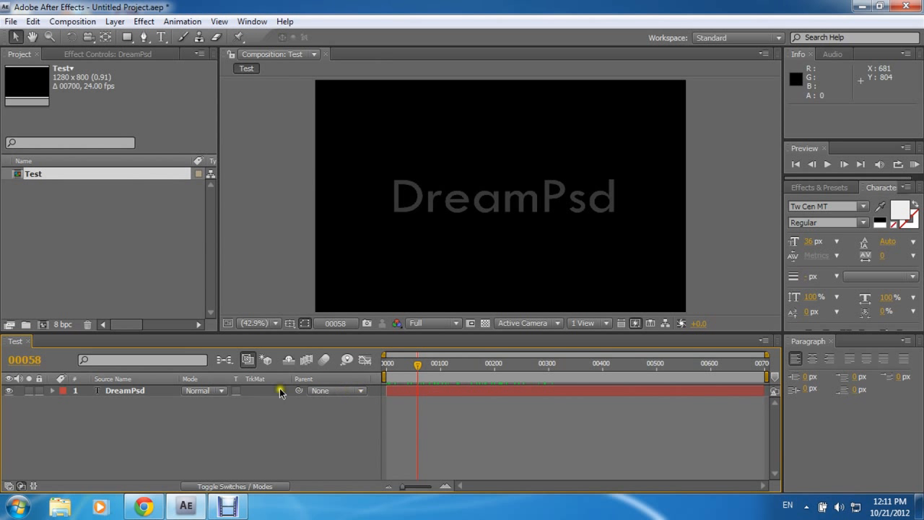
{"action": "key", "text": "F4"}
{"action": "key", "text": "F4"}
{"action": "key", "text": "F4"}
{"action": "key", "text": "F4"}
{"action": "key", "text": "F4"}
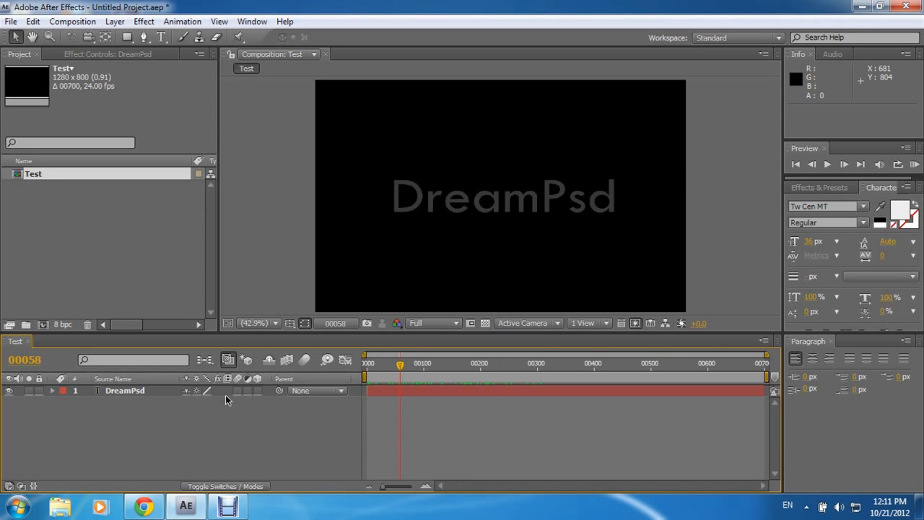
{"action": "key", "text": "F4"}
{"action": "key", "text": "F4"}
Step: Scrub the fade from frame 0 to frame 127 and create a black 1280 x 800 px solid layer
{"action": "left_click_drag", "start_coordinate": [402, 368], "coordinate": [321, 353]}
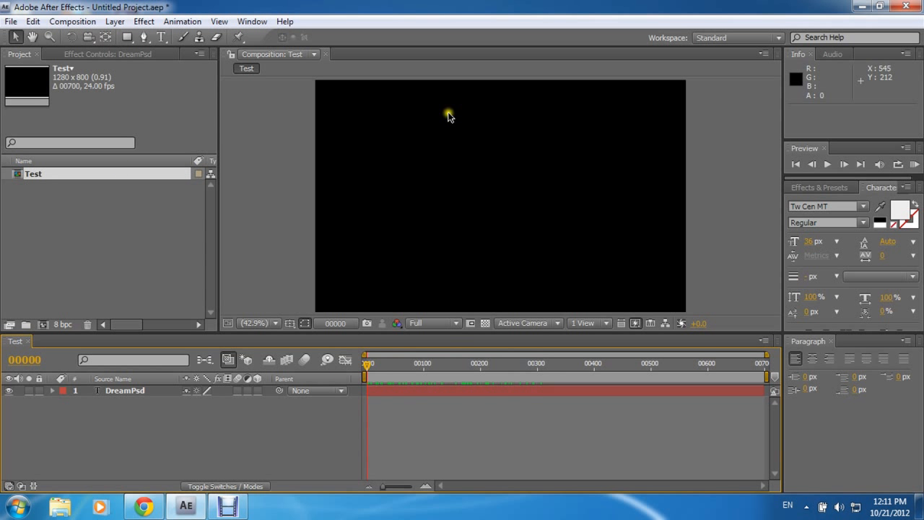
{"action": "left_click_drag", "start_coordinate": [369, 368], "coordinate": [439, 367]}
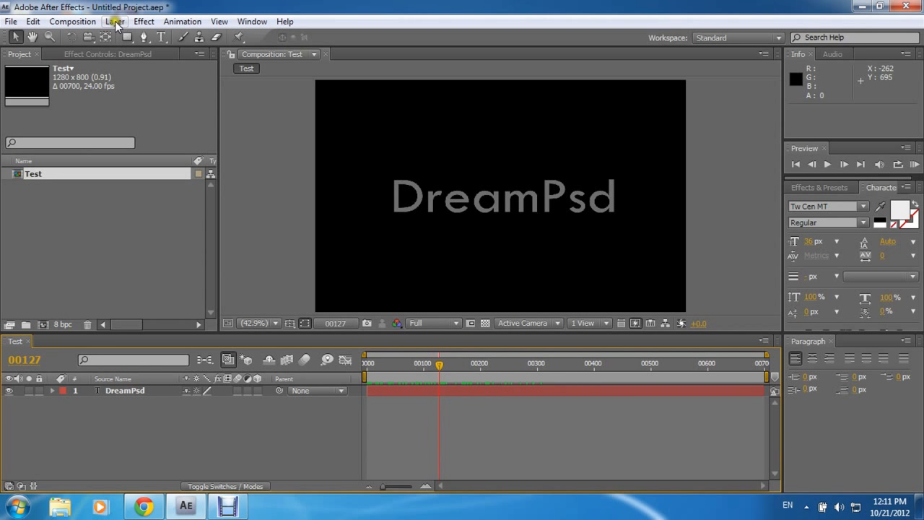
{"action": "left_click", "coordinate": [115, 20]}
{"action": "mouse_move", "coordinate": [132, 36]}
{"action": "left_click", "coordinate": [368, 52]}
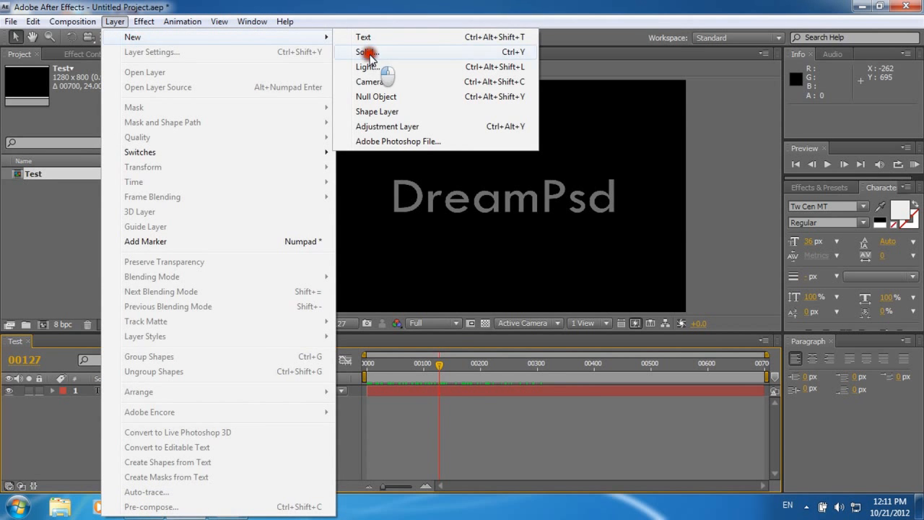
{"action": "left_click_drag", "start_coordinate": [415, 108], "coordinate": [185, 110]}
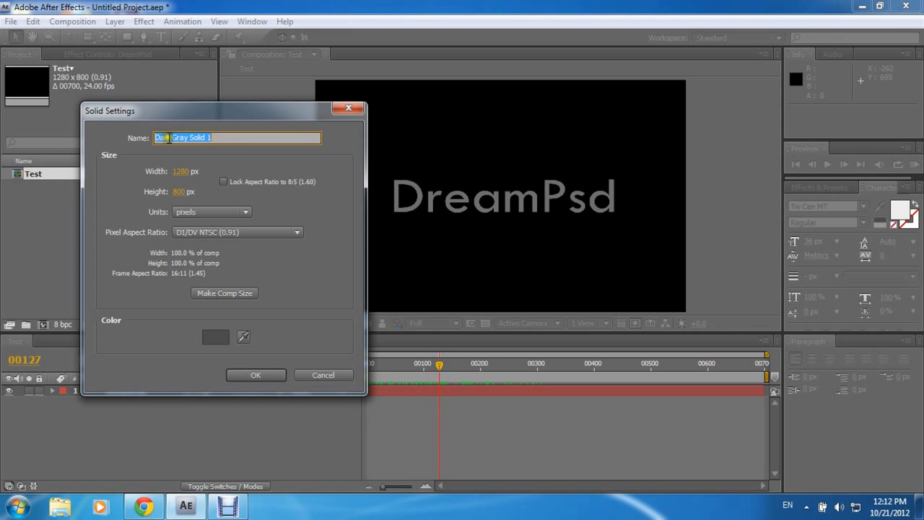
{"action": "left_click", "coordinate": [215, 336]}
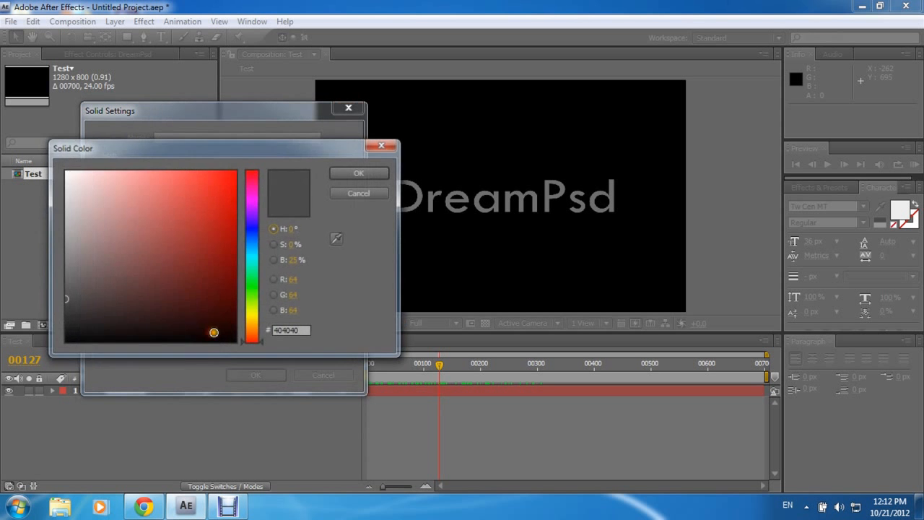
{"action": "left_click", "coordinate": [65, 342]}
{"action": "left_click", "coordinate": [360, 172]}
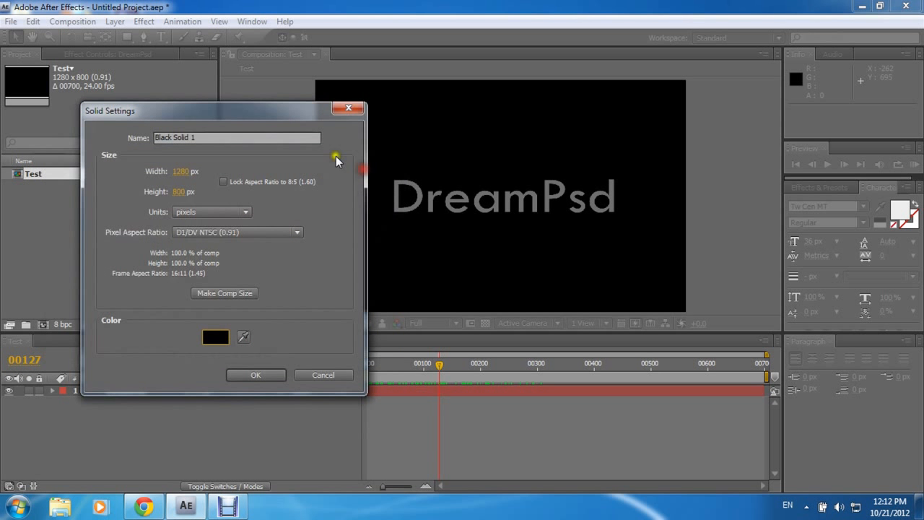
{"action": "left_click", "coordinate": [264, 375]}
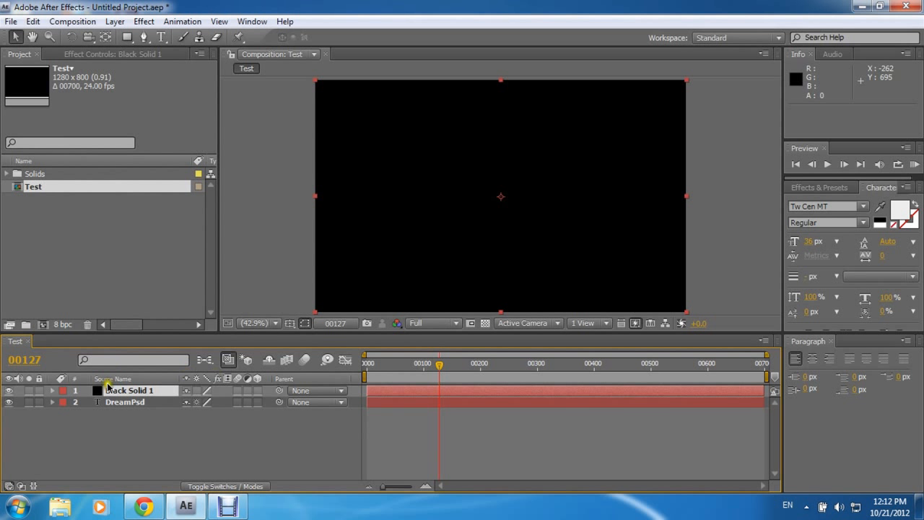
Step: Toggle the black solid layer's visibility off and on to compare the composition with and without it
{"action": "left_click", "coordinate": [9, 392]}
{"action": "left_click", "coordinate": [9, 392]}
{"action": "left_click", "coordinate": [9, 392]}
{"action": "left_click", "coordinate": [9, 392]}
{"action": "left_click", "coordinate": [9, 392]}
{"action": "left_click", "coordinate": [9, 393]}
{"action": "left_click", "coordinate": [9, 392]}
{"action": "left_click", "coordinate": [8, 392]}
Step: Lock the black solid layer, try to select it, and unlock it
{"action": "left_click", "coordinate": [41, 392]}
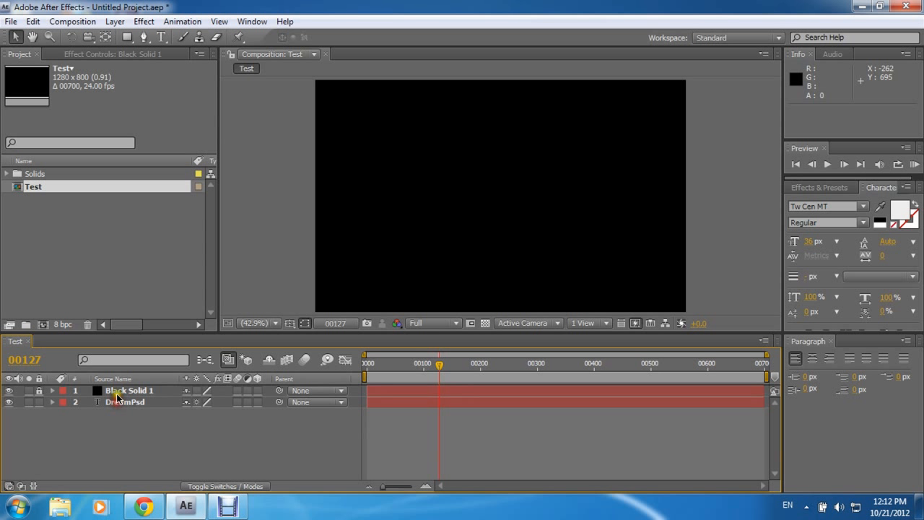
{"action": "left_click", "coordinate": [118, 394]}
{"action": "left_click", "coordinate": [123, 394]}
{"action": "left_click", "coordinate": [39, 390]}
Step: At frame 0, apply Video Copilot's Optical Flares effect to Black Solid 1 and move the flare to about 834, 387
{"action": "left_click_drag", "start_coordinate": [443, 367], "coordinate": [322, 361]}
{"action": "left_click", "coordinate": [128, 38]}
{"action": "left_click", "coordinate": [139, 22]}
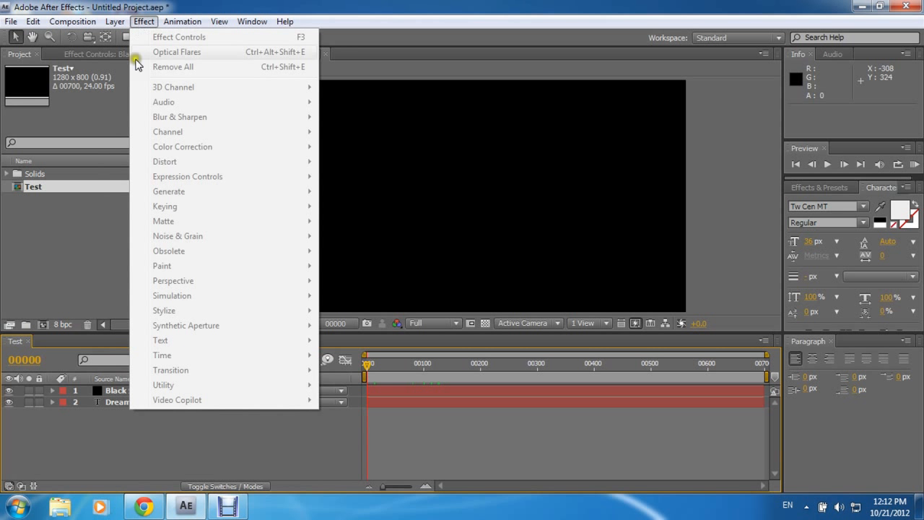
{"action": "left_click", "coordinate": [112, 390]}
{"action": "left_click", "coordinate": [143, 22]}
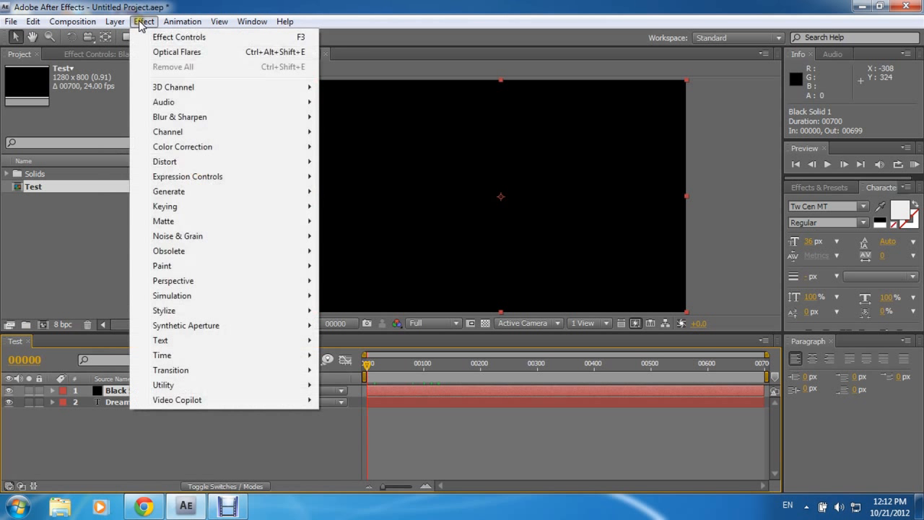
{"action": "mouse_move", "coordinate": [197, 400]}
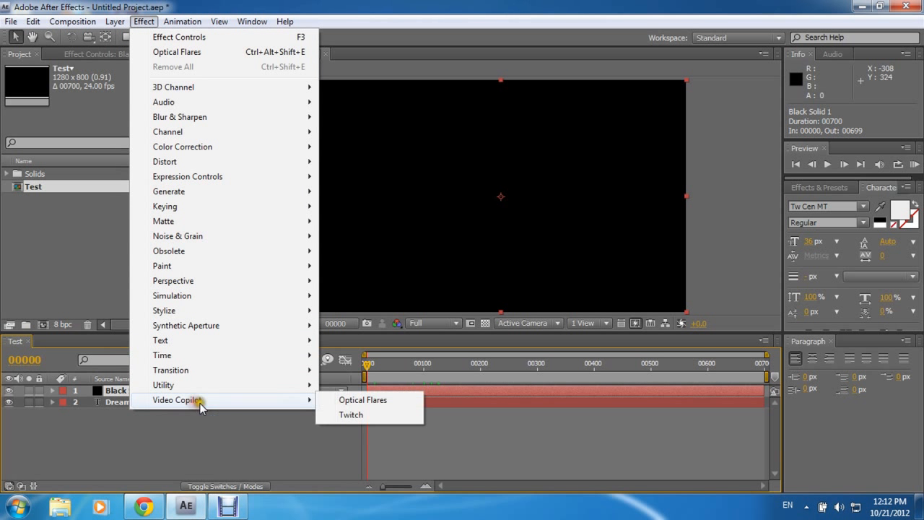
{"action": "left_click", "coordinate": [375, 406]}
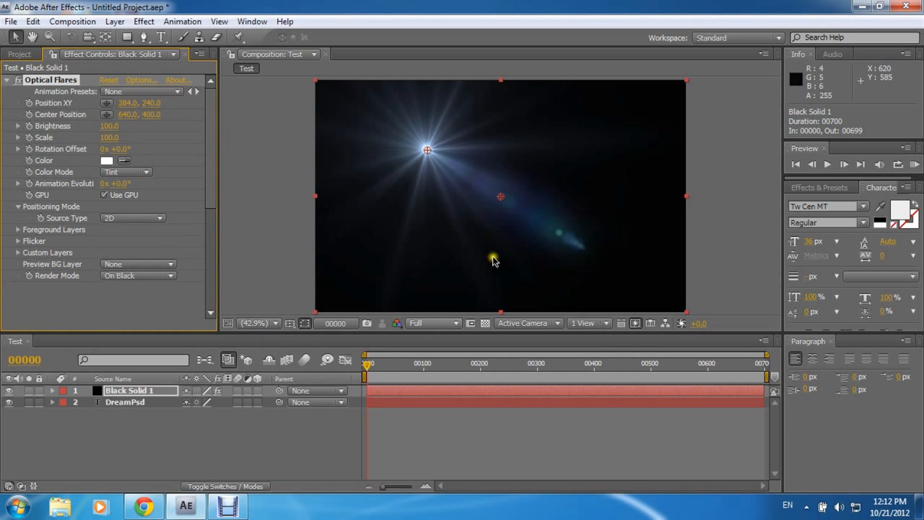
{"action": "left_click_drag", "start_coordinate": [427, 149], "coordinate": [557, 200]}
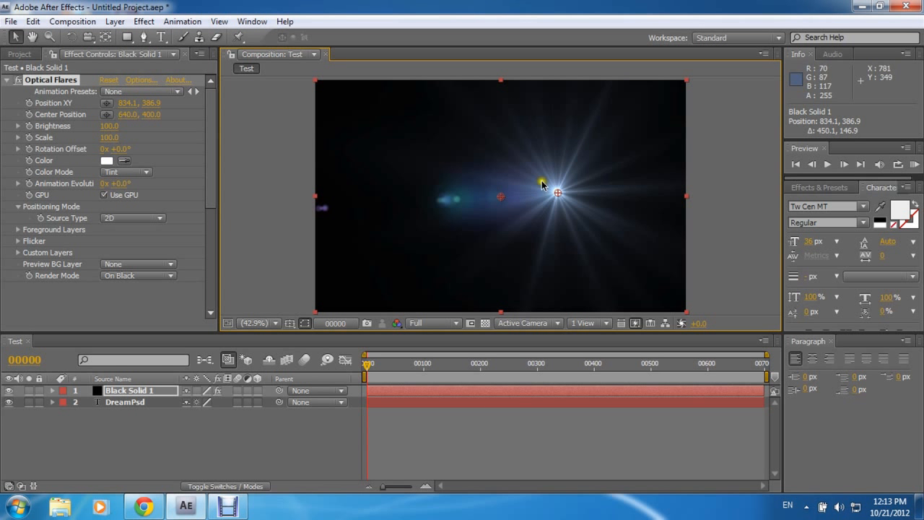
Step: Try shifting the whole Black Solid 1 layer to about 591, 414, and undo the move
{"action": "left_click", "coordinate": [127, 390]}
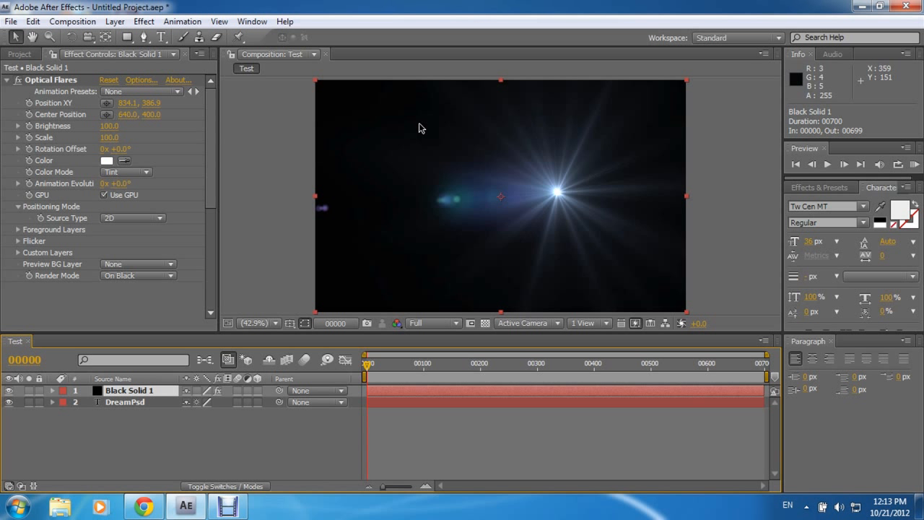
{"action": "mouse_move", "coordinate": [557, 193]}
{"action": "left_mouse_down"}
{"action": "mouse_move", "coordinate": [482, 160]}
{"action": "mouse_move", "coordinate": [544, 200]}
{"action": "left_mouse_up"}
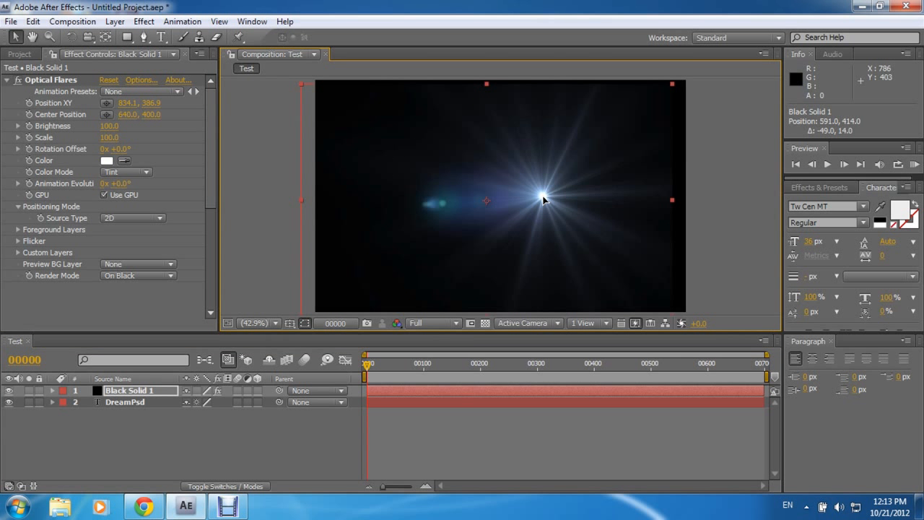
{"action": "key", "text": "ctrl+z"}
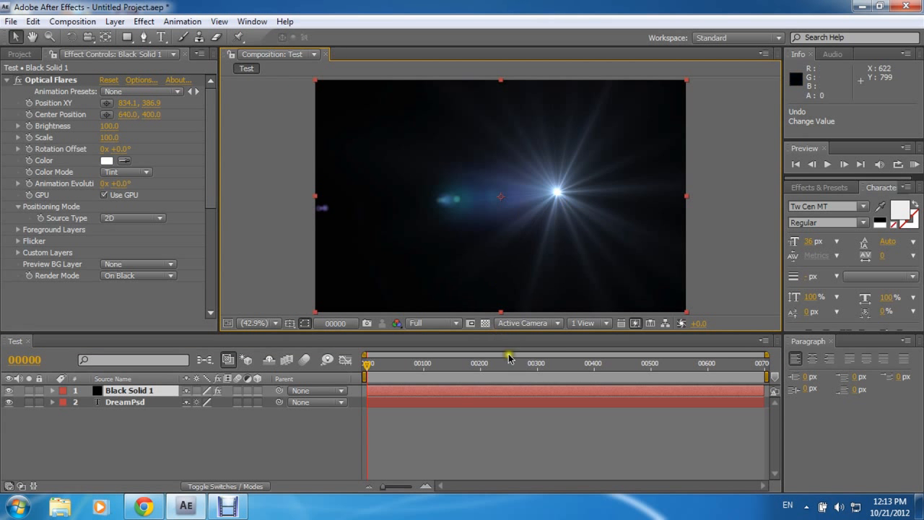
{"action": "left_click_drag", "start_coordinate": [370, 367], "coordinate": [275, 369]}
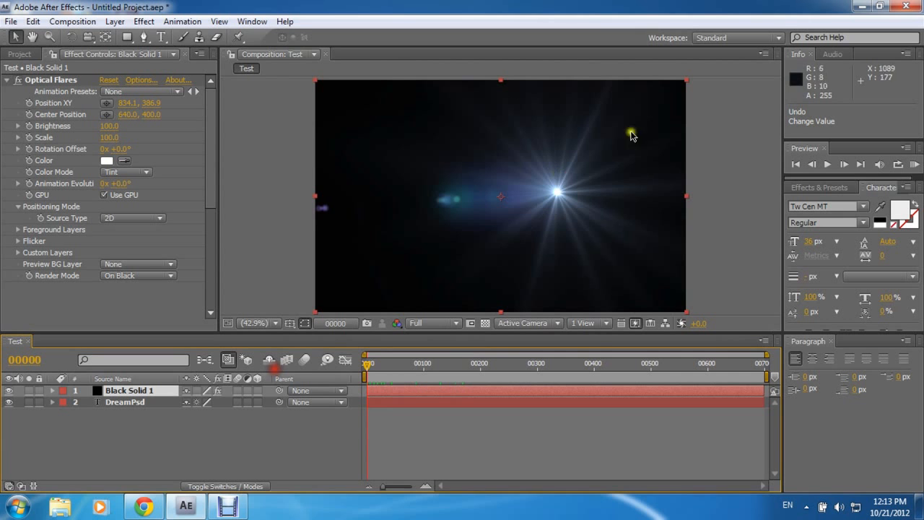
Step: Open the Optical Flares options for Black Solid 1 and bring up the preset browser
{"action": "left_click", "coordinate": [141, 81]}
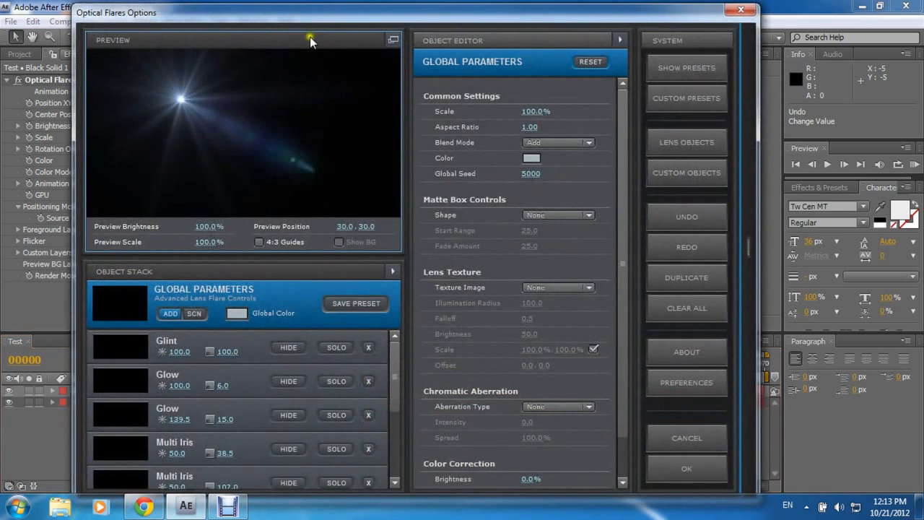
{"action": "left_click_drag", "start_coordinate": [319, 24], "coordinate": [356, 28]}
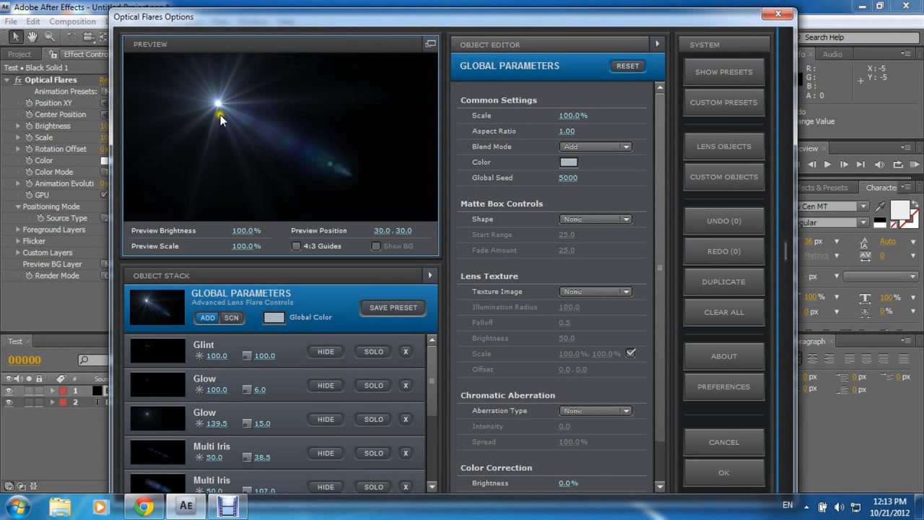
{"action": "left_click", "coordinate": [723, 178]}
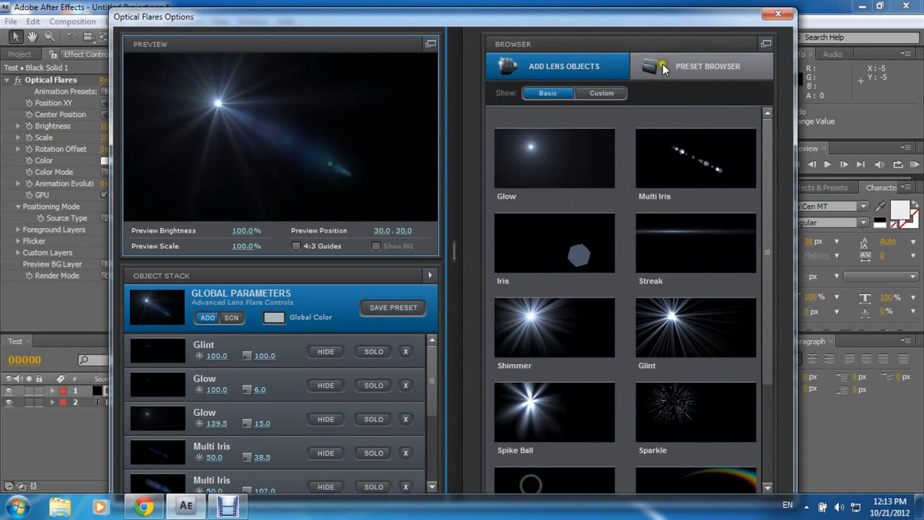
{"action": "left_click", "coordinate": [692, 68]}
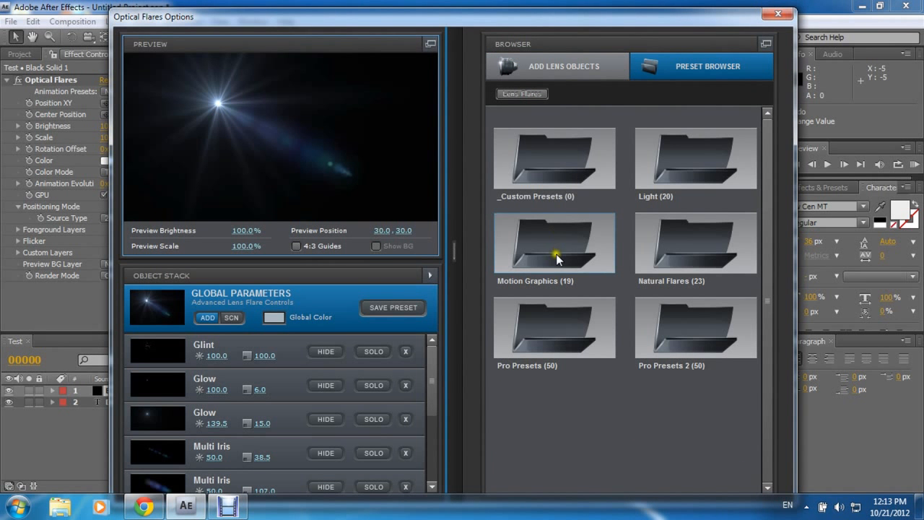
Step: Try the Star Force, Space Ship Light and Taser flares from the Pro Presets folder
{"action": "double_click", "coordinate": [554, 332]}
{"action": "scroll", "coordinate": [650, 238], "scroll_direction": "down", "scroll_amount": 2}
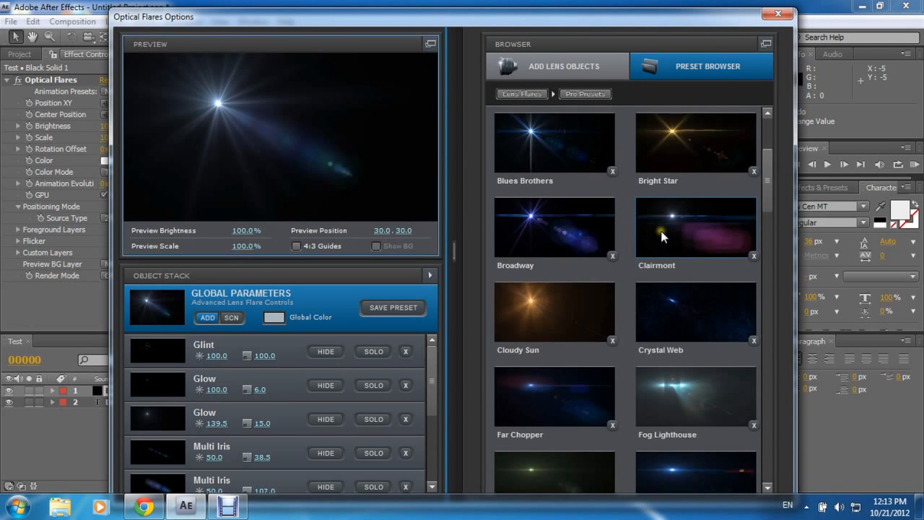
{"action": "scroll", "coordinate": [662, 236], "scroll_direction": "down", "scroll_amount": 7}
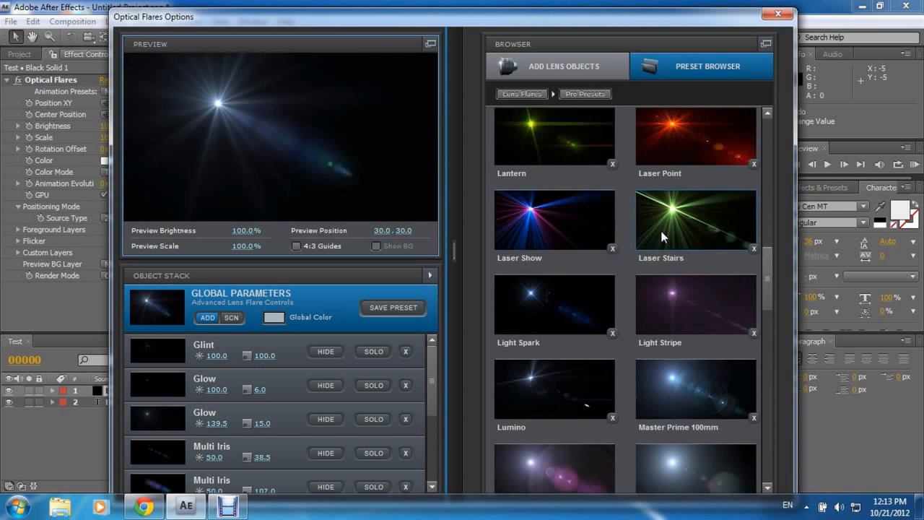
{"action": "scroll", "coordinate": [662, 236], "scroll_direction": "down", "scroll_amount": 7}
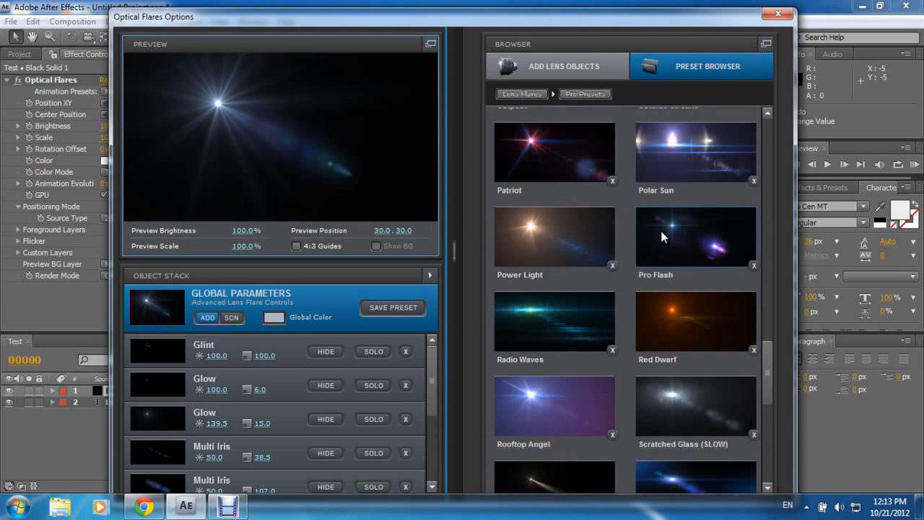
{"action": "scroll", "coordinate": [662, 236], "scroll_direction": "down", "scroll_amount": 5}
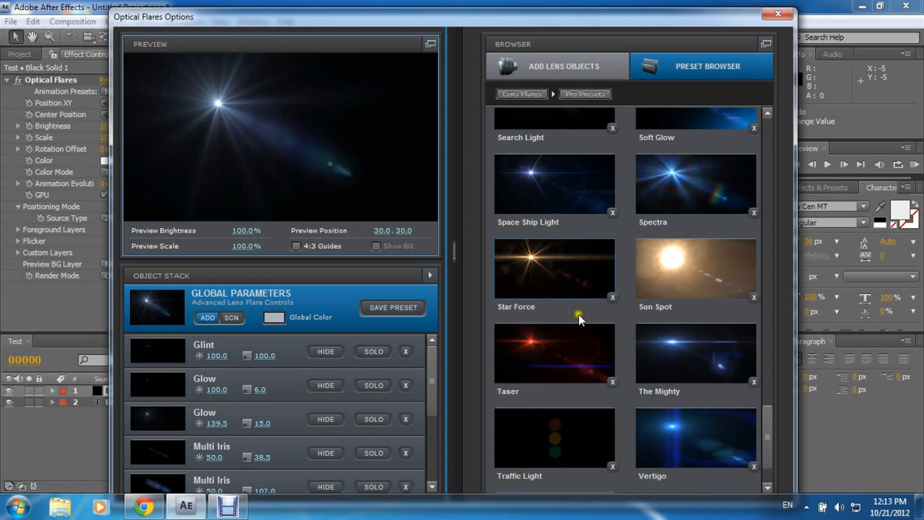
{"action": "left_click", "coordinate": [546, 260]}
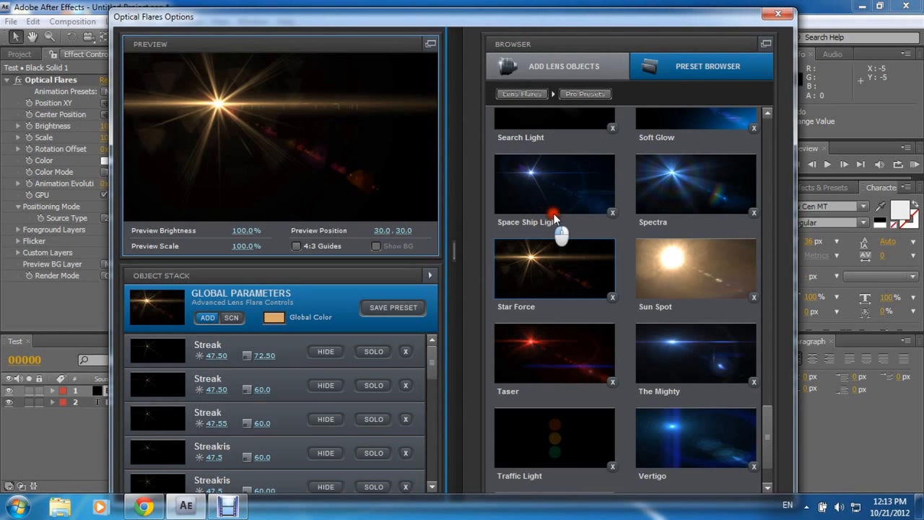
{"action": "left_click", "coordinate": [665, 181]}
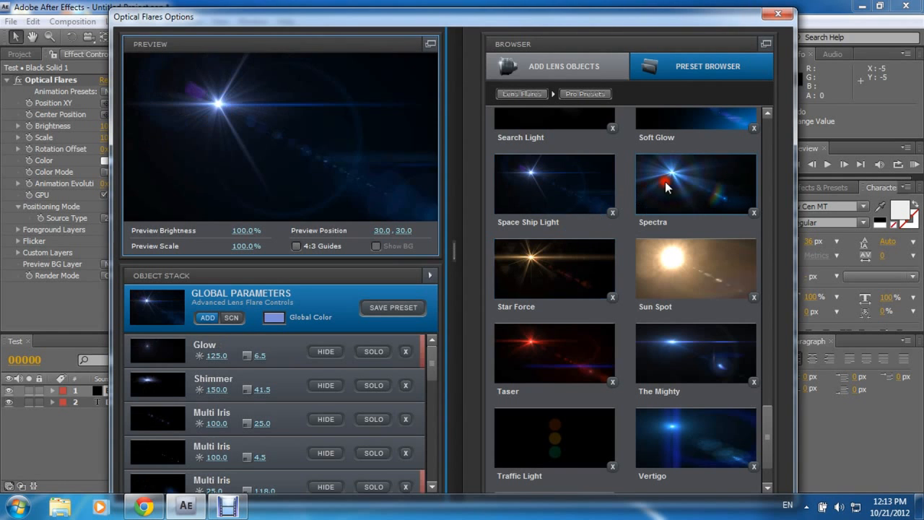
{"action": "left_click", "coordinate": [567, 347]}
{"action": "left_click_drag", "start_coordinate": [768, 430], "coordinate": [744, 124]}
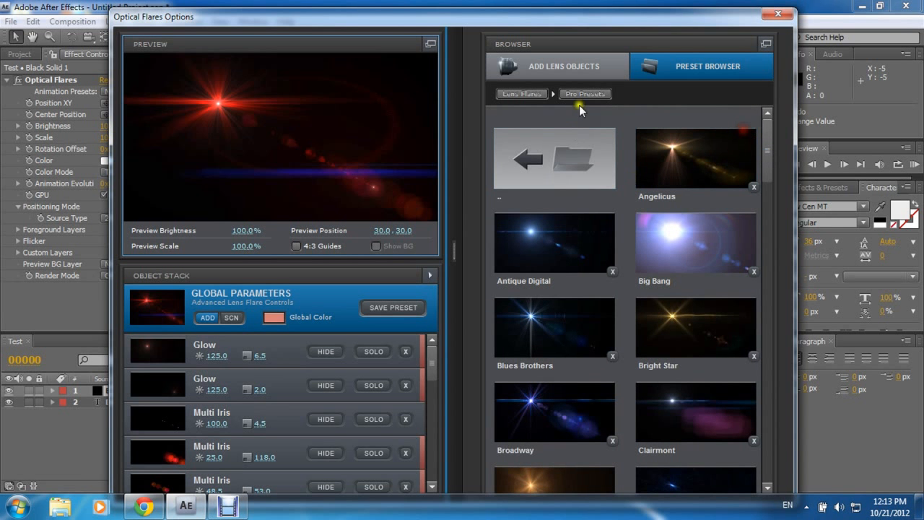
Step: Look through the flares in the Motion Graphics preset folder
{"action": "left_click", "coordinate": [604, 66]}
{"action": "left_click", "coordinate": [668, 68]}
{"action": "left_click", "coordinate": [582, 93]}
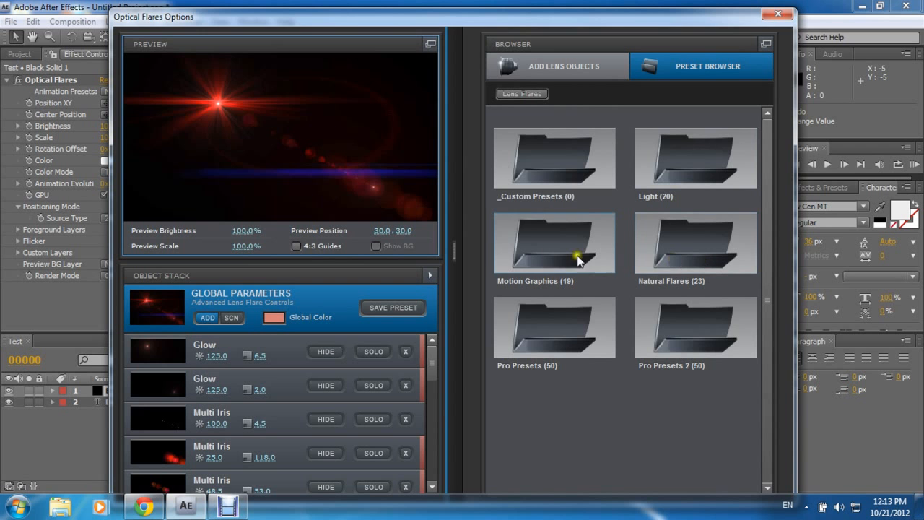
{"action": "left_click", "coordinate": [553, 250]}
{"action": "scroll", "coordinate": [606, 257], "scroll_direction": "down", "scroll_amount": 5}
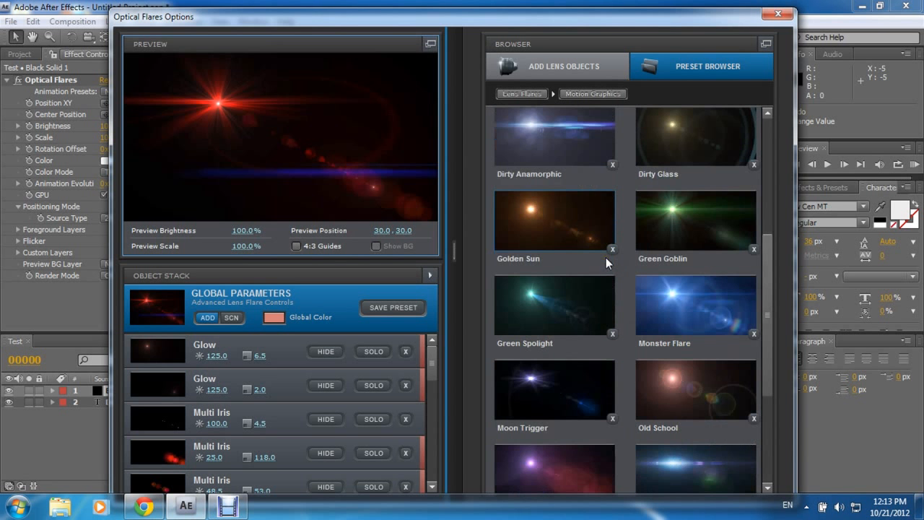
{"action": "scroll", "coordinate": [605, 264], "scroll_direction": "down", "scroll_amount": 1}
{"action": "scroll", "coordinate": [606, 264], "scroll_direction": "up", "scroll_amount": 6}
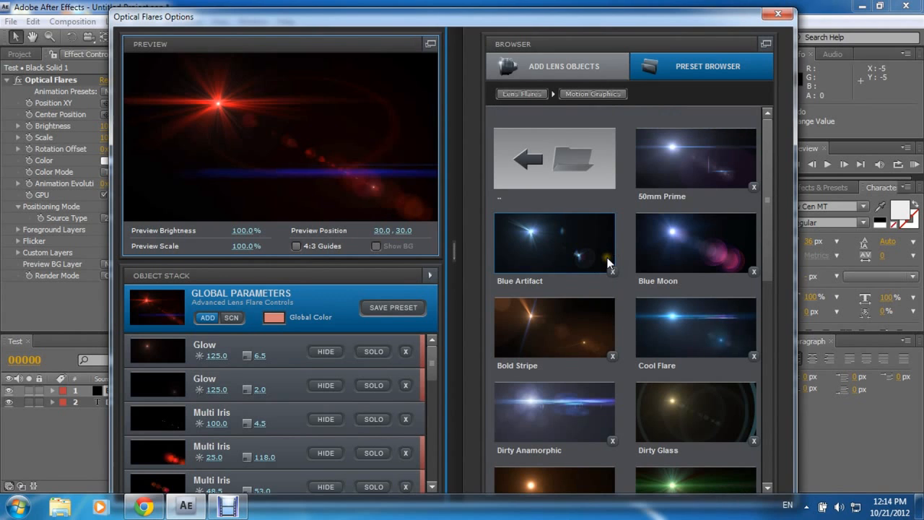
Step: Look through the flares in the Light preset folder
{"action": "left_click", "coordinate": [520, 94]}
{"action": "left_click", "coordinate": [689, 177]}
{"action": "scroll", "coordinate": [691, 172], "scroll_direction": "down", "scroll_amount": 5}
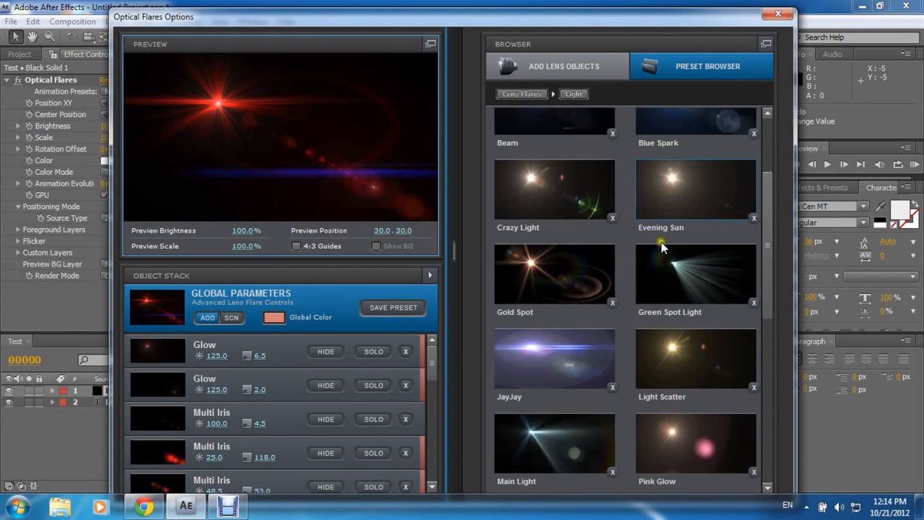
{"action": "scroll", "coordinate": [707, 412], "scroll_direction": "down", "scroll_amount": 1}
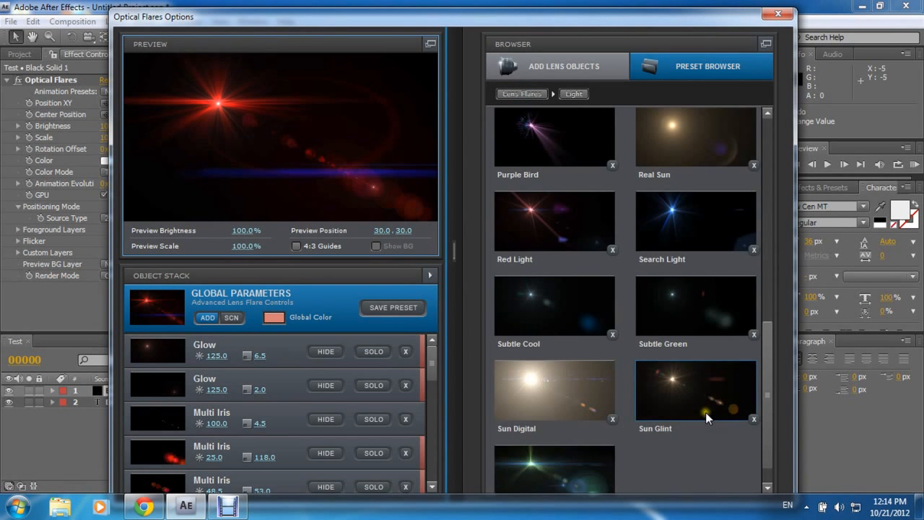
{"action": "mouse_move", "coordinate": [781, 369]}
{"action": "left_click_drag", "start_coordinate": [757, 347], "coordinate": [776, 181]}
Step: Look through the flares in the Natural Flares preset folder
{"action": "left_click", "coordinate": [516, 93]}
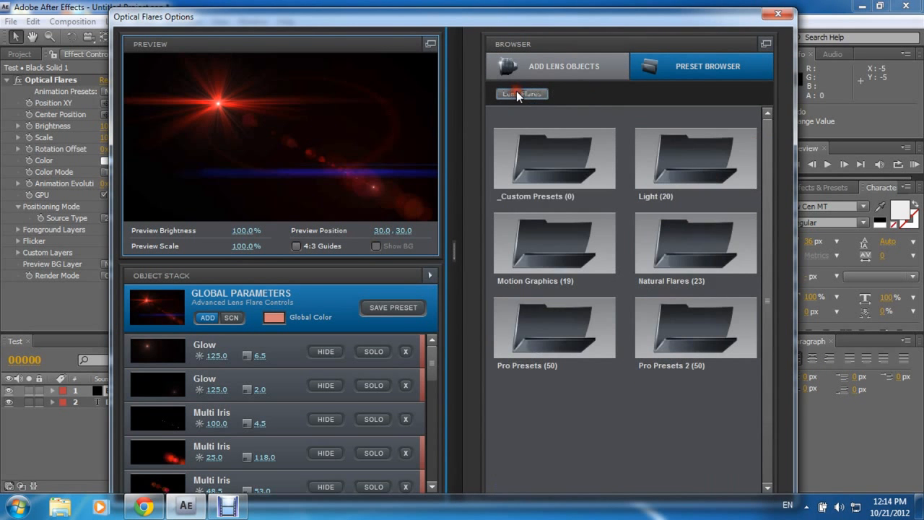
{"action": "left_click", "coordinate": [696, 259]}
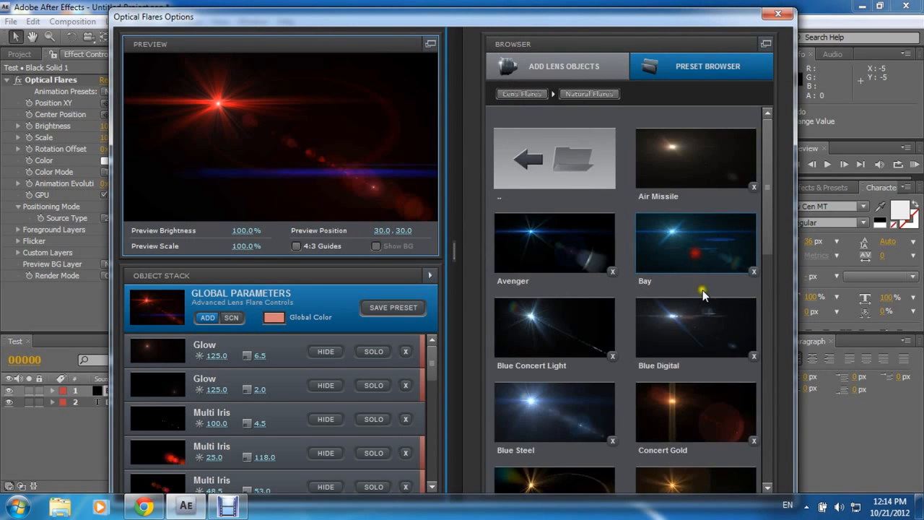
{"action": "scroll", "coordinate": [702, 319], "scroll_direction": "down", "scroll_amount": 6}
{"action": "scroll", "coordinate": [702, 319], "scroll_direction": "down", "scroll_amount": 1}
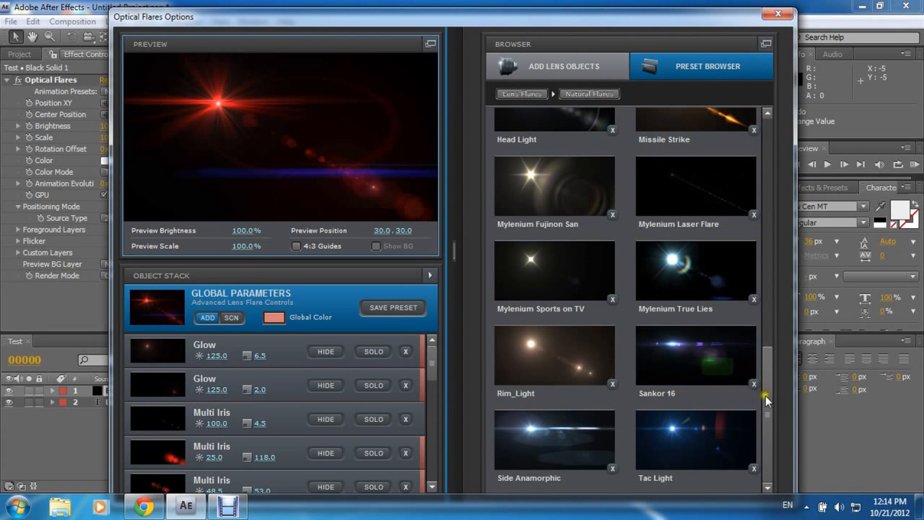
{"action": "left_click_drag", "start_coordinate": [768, 414], "coordinate": [763, 179]}
Step: Load the Red Spots flare from the Pro Presets 2 folder
{"action": "left_click", "coordinate": [521, 94]}
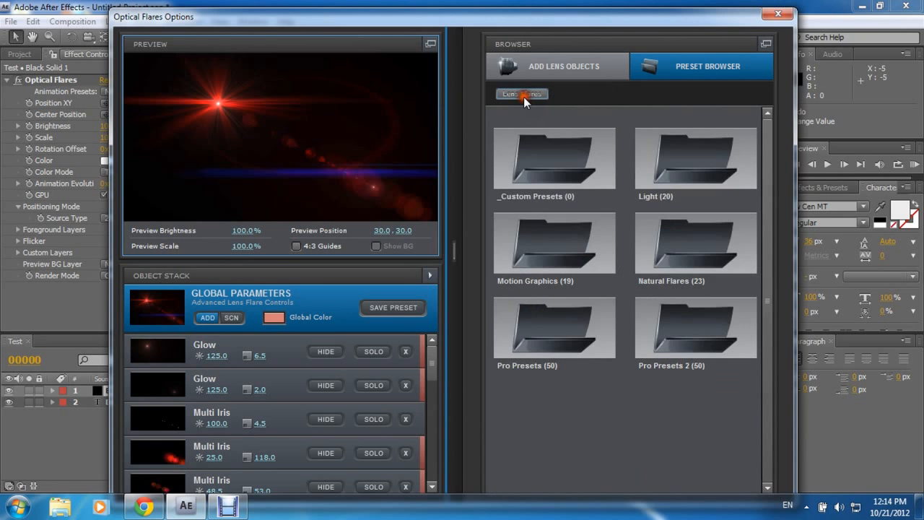
{"action": "left_click", "coordinate": [691, 343]}
{"action": "scroll", "coordinate": [675, 264], "scroll_direction": "down", "scroll_amount": 5}
{"action": "scroll", "coordinate": [675, 265], "scroll_direction": "down", "scroll_amount": 5}
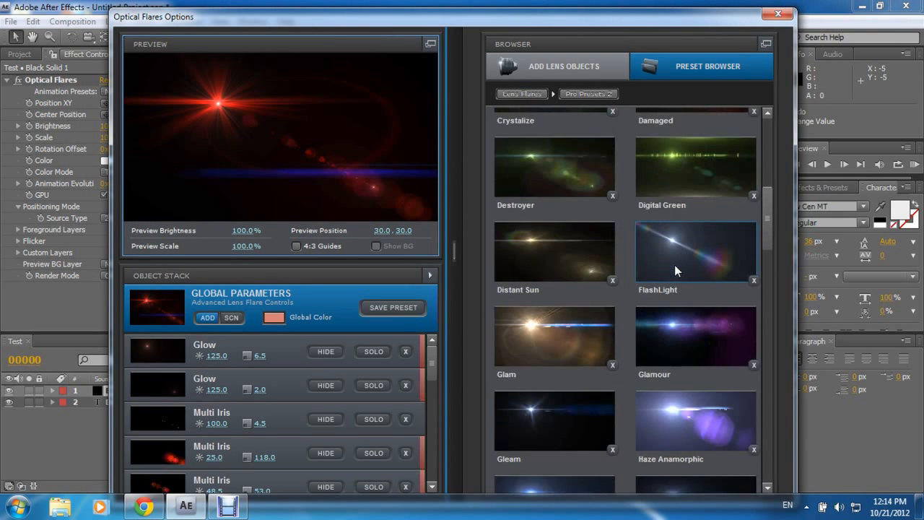
{"action": "left_click", "coordinate": [705, 265]}
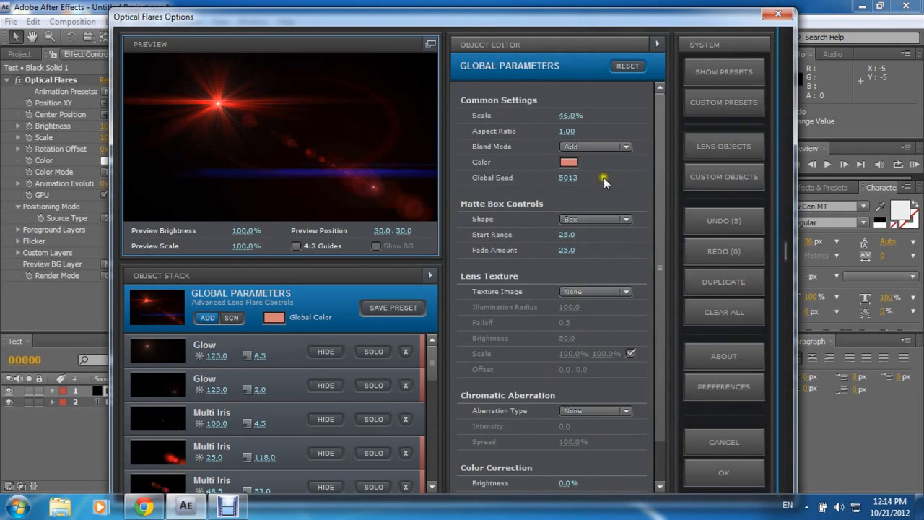
{"action": "left_click", "coordinate": [783, 182]}
{"action": "scroll", "coordinate": [699, 307], "scroll_direction": "down", "scroll_amount": 4}
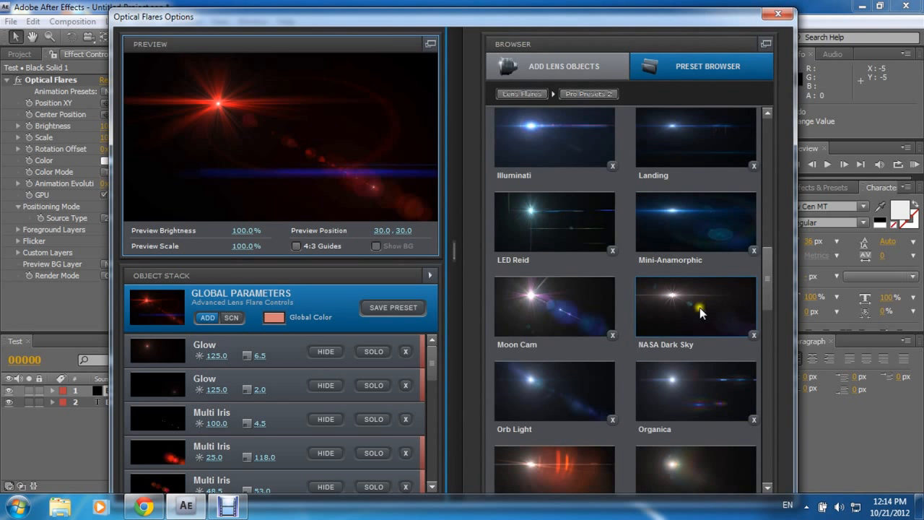
{"action": "scroll", "coordinate": [660, 334], "scroll_direction": "down", "scroll_amount": 1}
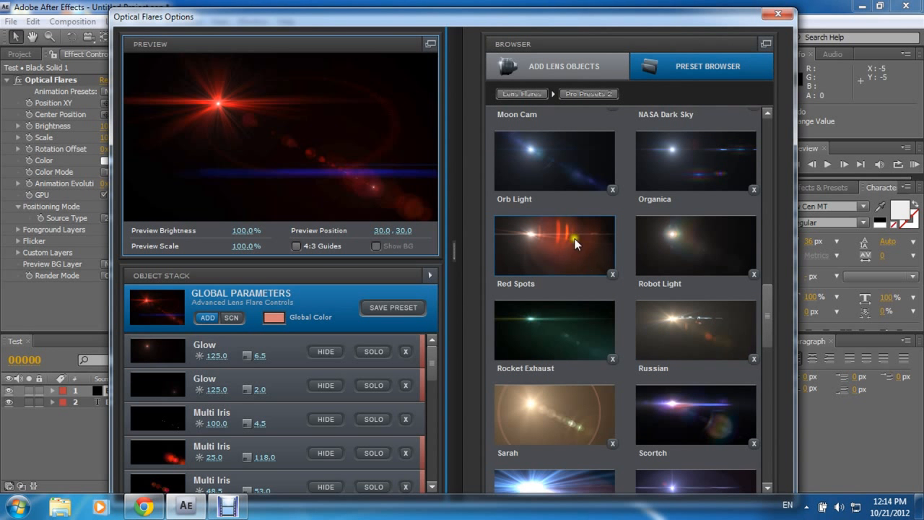
{"action": "left_click", "coordinate": [540, 250]}
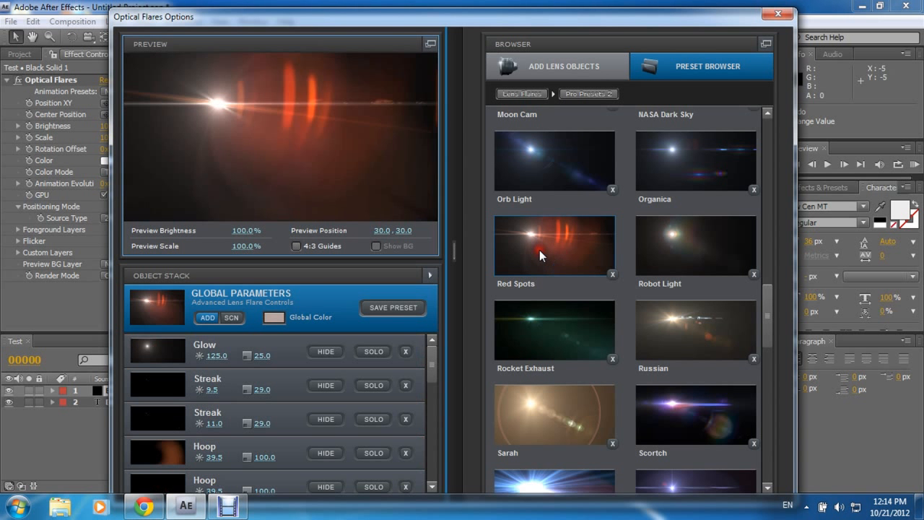
Step: Show the flare's global parameters, then hide and unhide the Multi Iris object that forms the red streaks to compare the preview
{"action": "left_click", "coordinate": [257, 304]}
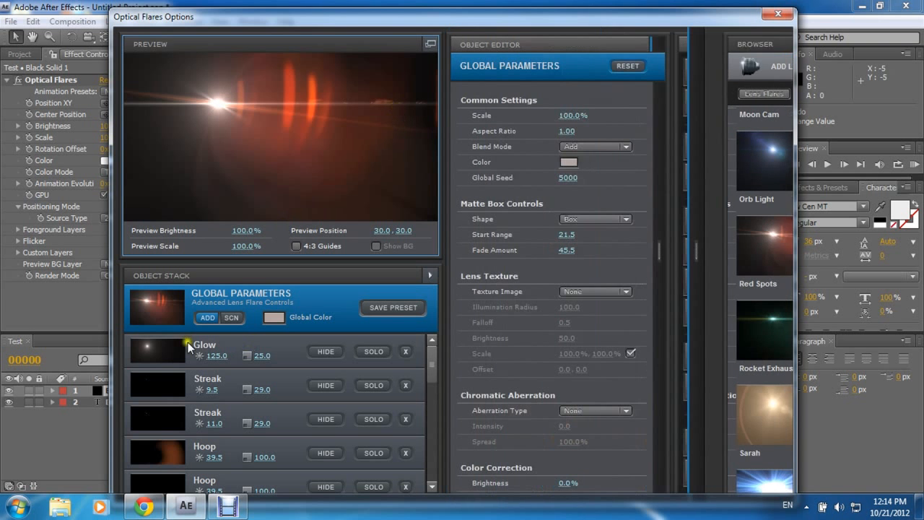
{"action": "left_click_drag", "start_coordinate": [436, 359], "coordinate": [431, 405]}
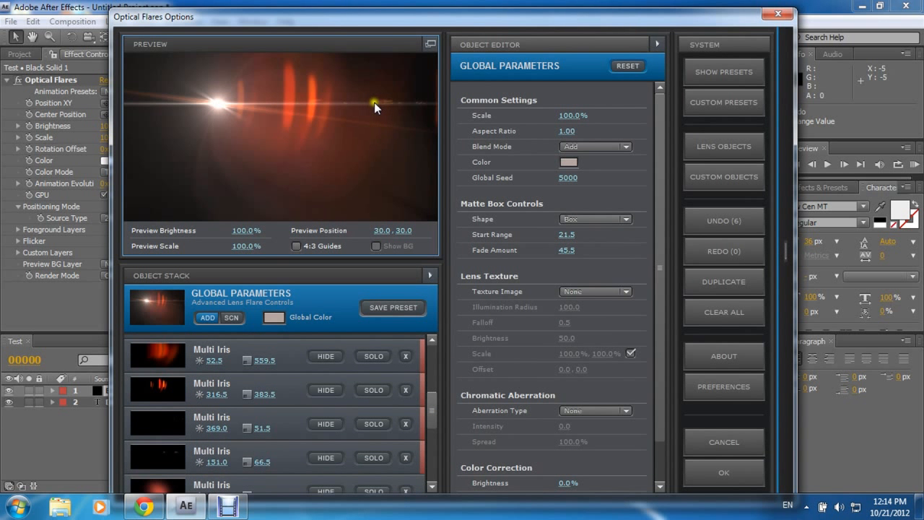
{"action": "left_click", "coordinate": [334, 391]}
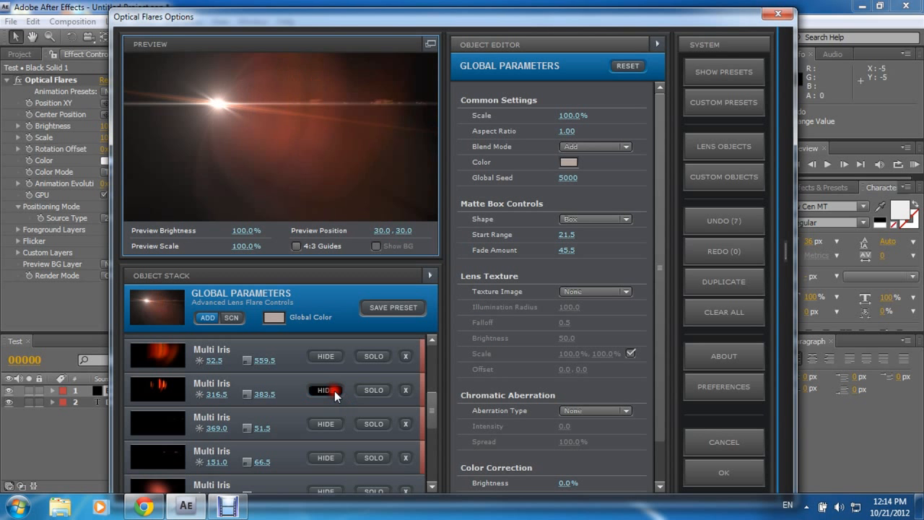
{"action": "left_click", "coordinate": [334, 390]}
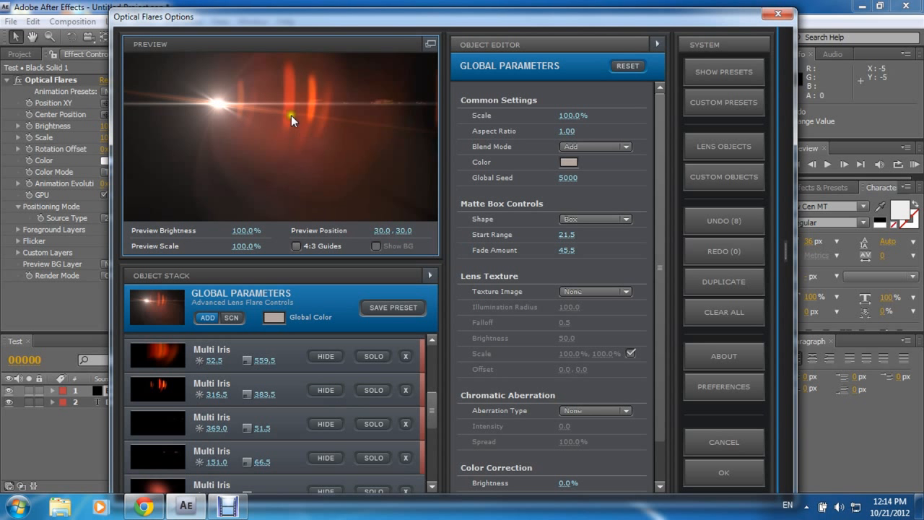
{"action": "scroll", "coordinate": [260, 426], "scroll_direction": "down", "scroll_amount": 4}
{"action": "scroll", "coordinate": [260, 427], "scroll_direction": "up", "scroll_amount": 4}
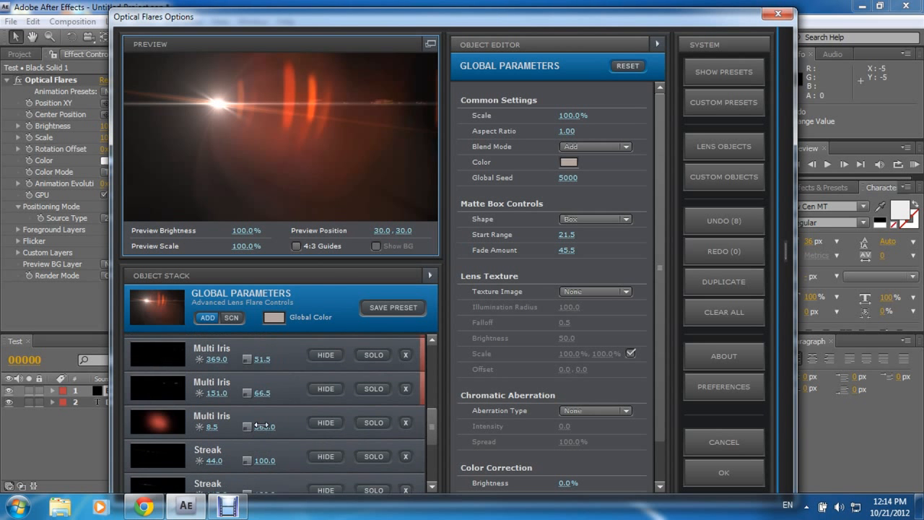
Step: Set the flare's global scale to 109.5% and its global color to a salmon tone, about B9806B
{"action": "left_click_drag", "start_coordinate": [570, 115], "coordinate": [550, 114]}
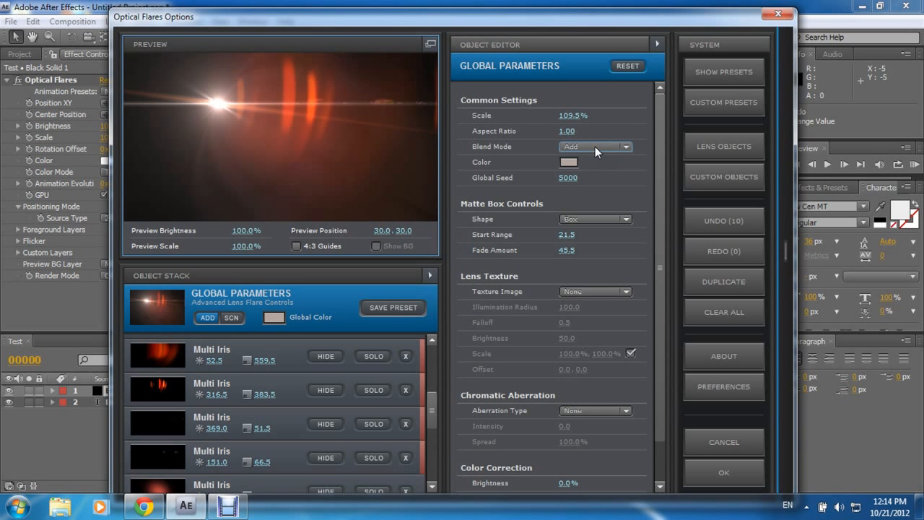
{"action": "left_click", "coordinate": [568, 162]}
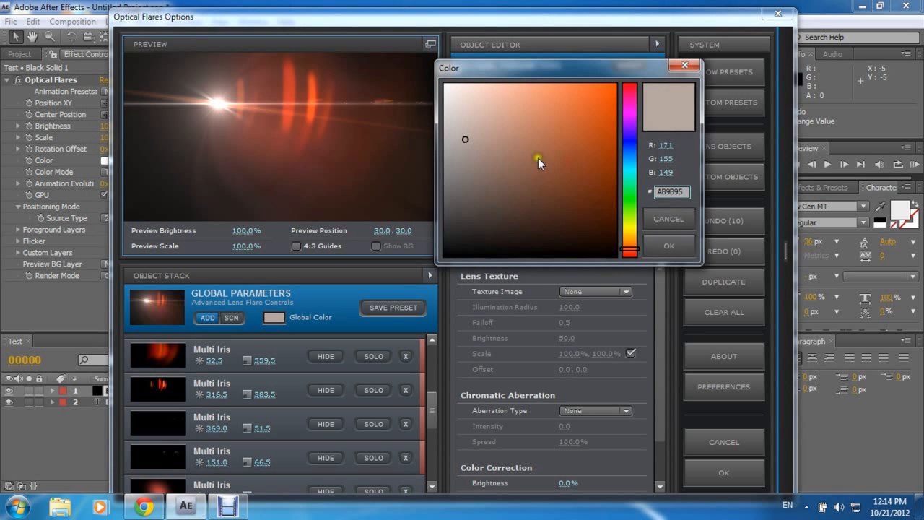
{"action": "left_click", "coordinate": [538, 156]}
{"action": "left_click", "coordinate": [511, 131]}
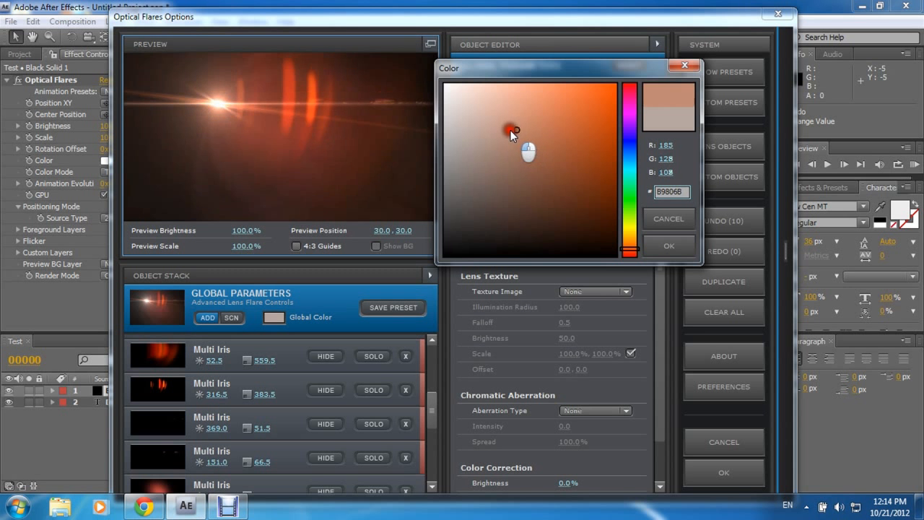
{"action": "left_click", "coordinate": [668, 245]}
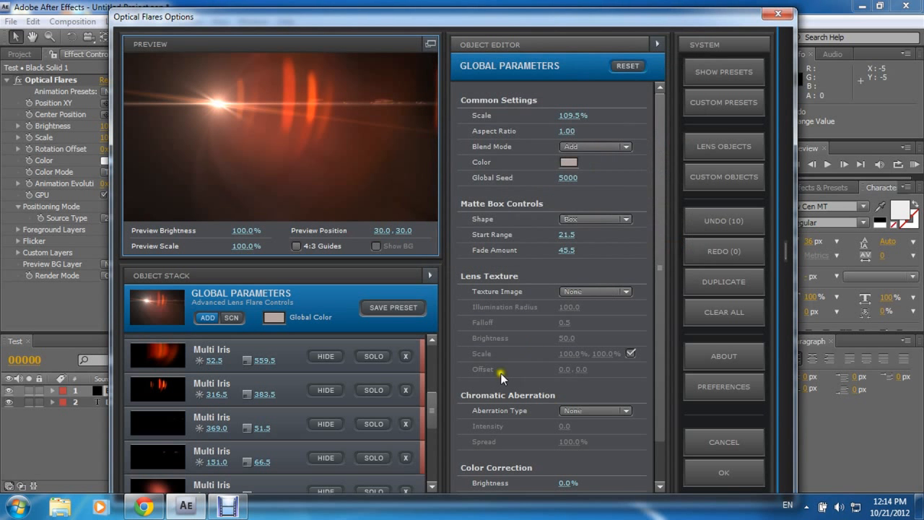
{"action": "scroll", "coordinate": [663, 211], "scroll_direction": "down", "scroll_amount": 2}
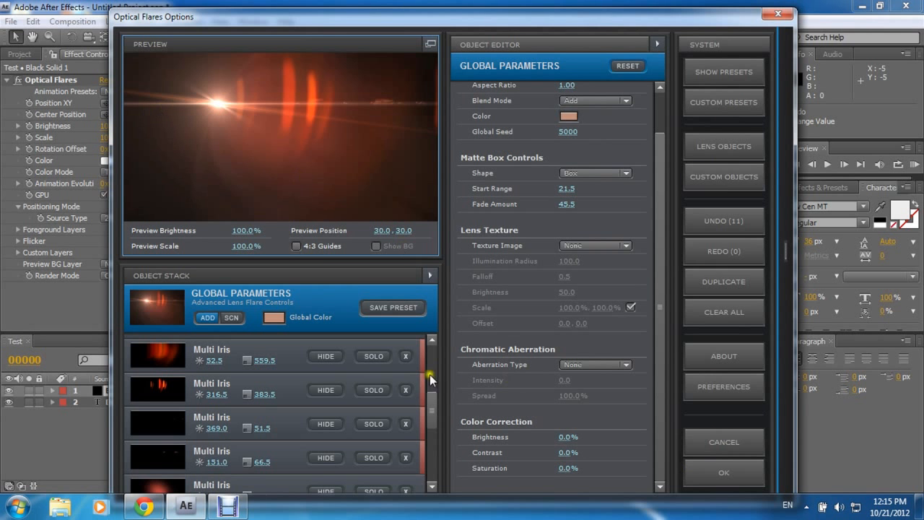
Step: Apply the customized flare to Black Solid 1 and shift its light source to about 834.1, 379.9
{"action": "left_click", "coordinate": [724, 472]}
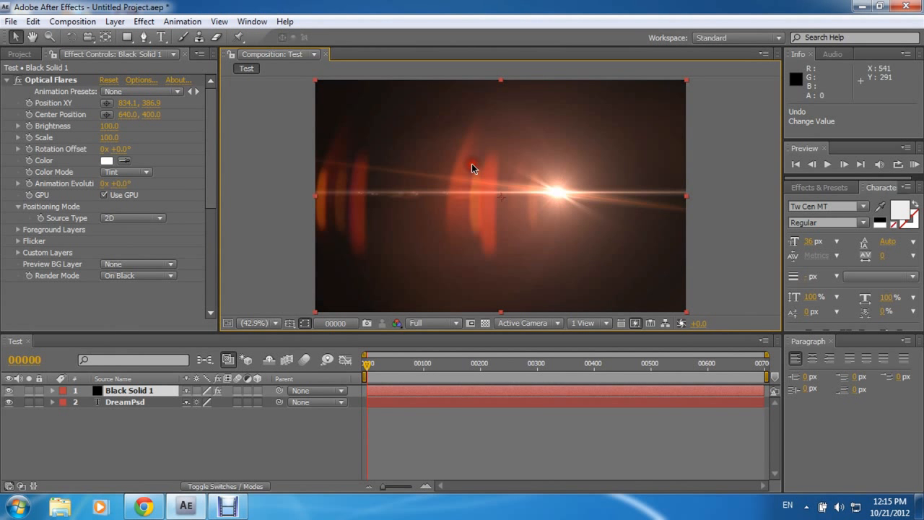
{"action": "mouse_move", "coordinate": [560, 197]}
{"action": "left_mouse_down"}
{"action": "mouse_move", "coordinate": [478, 260]}
{"action": "mouse_move", "coordinate": [553, 200]}
{"action": "mouse_move", "coordinate": [545, 189]}
{"action": "left_mouse_up"}
{"action": "key", "text": "ctrl+z"}
{"action": "left_click", "coordinate": [48, 79]}
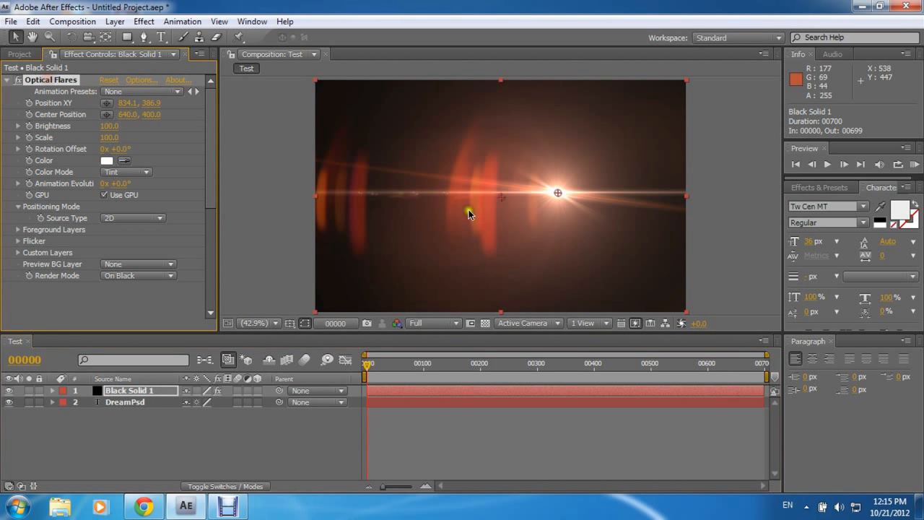
{"action": "left_click_drag", "start_coordinate": [559, 192], "coordinate": [558, 189]}
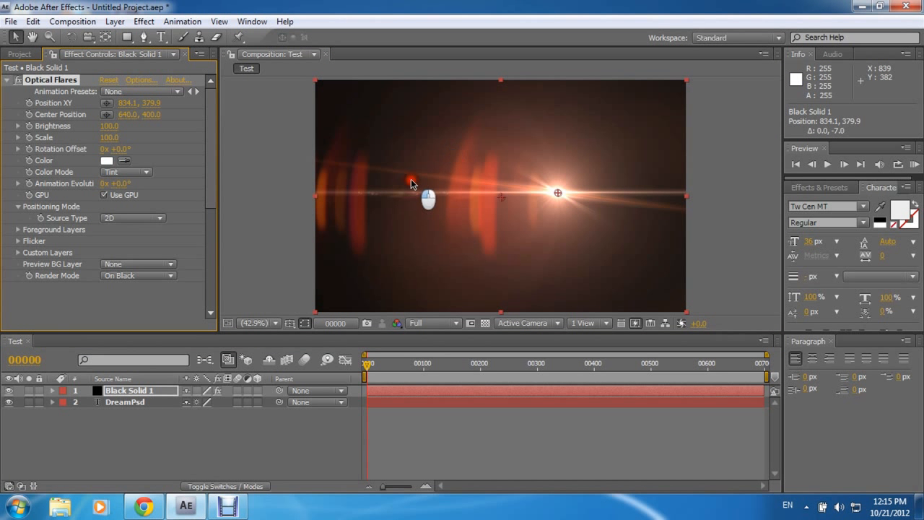
{"action": "left_click", "coordinate": [444, 212]}
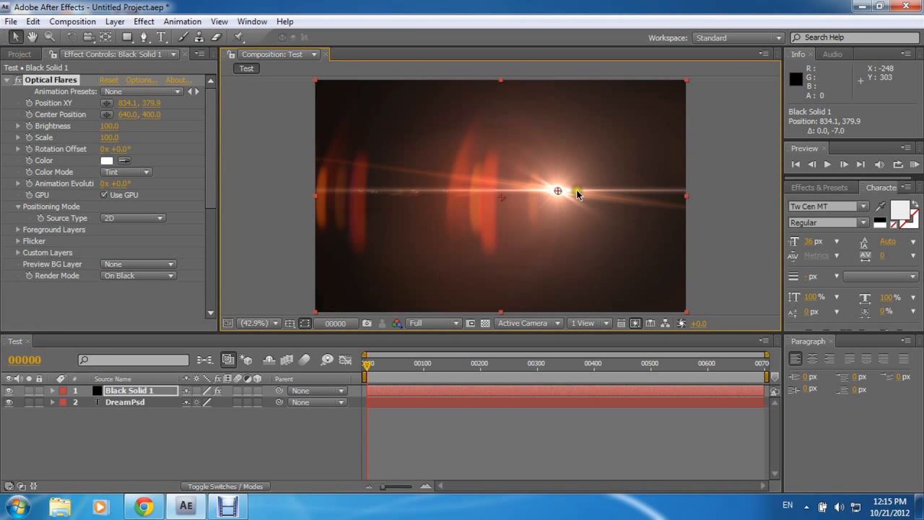
Step: Set the project's color depth to 16 bits per channel
{"action": "key", "text": "ctrl+0"}
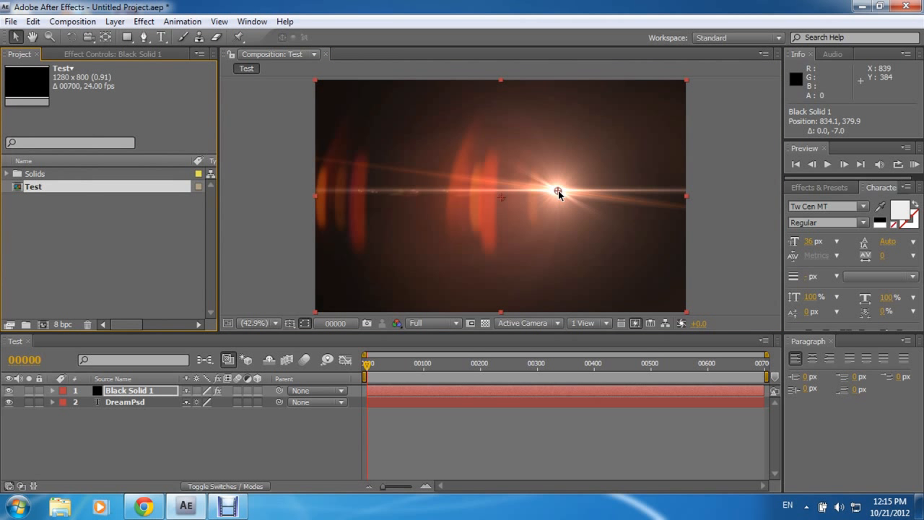
{"action": "left_click", "coordinate": [58, 326]}
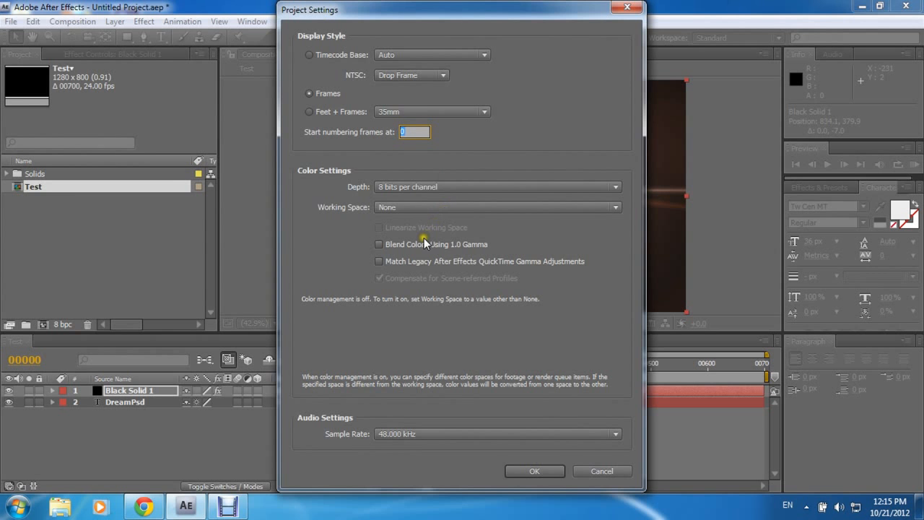
{"action": "left_click", "coordinate": [448, 112]}
{"action": "left_click", "coordinate": [438, 127]}
{"action": "left_click", "coordinate": [473, 189]}
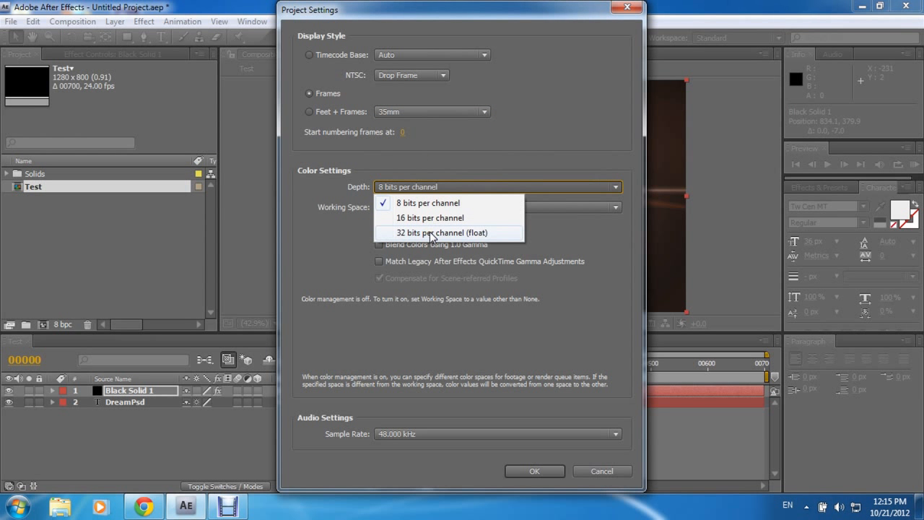
{"action": "left_click", "coordinate": [428, 218]}
{"action": "left_click", "coordinate": [545, 473]}
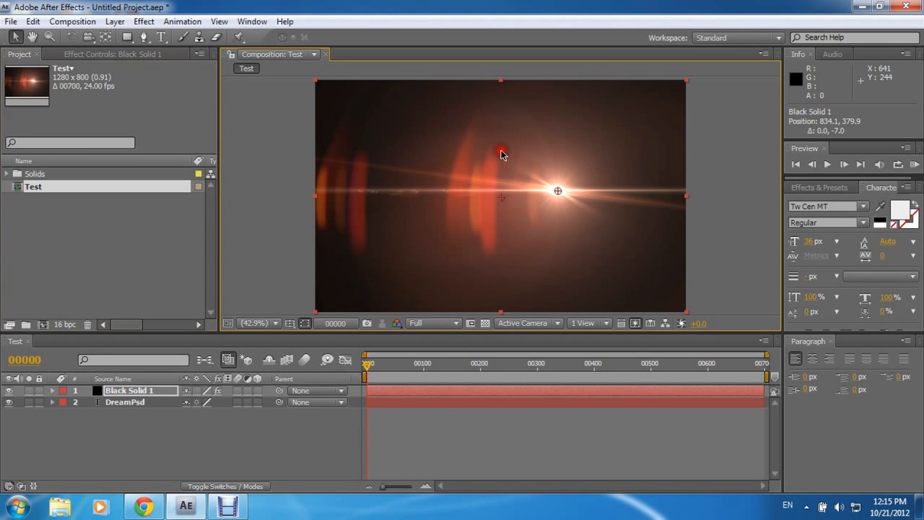
Step: Set the composition preview resolution to Half and move the flare's light source to about 150.8, 410.3
{"action": "left_click", "coordinate": [549, 179]}
{"action": "left_click_drag", "start_coordinate": [548, 180], "coordinate": [560, 189]}
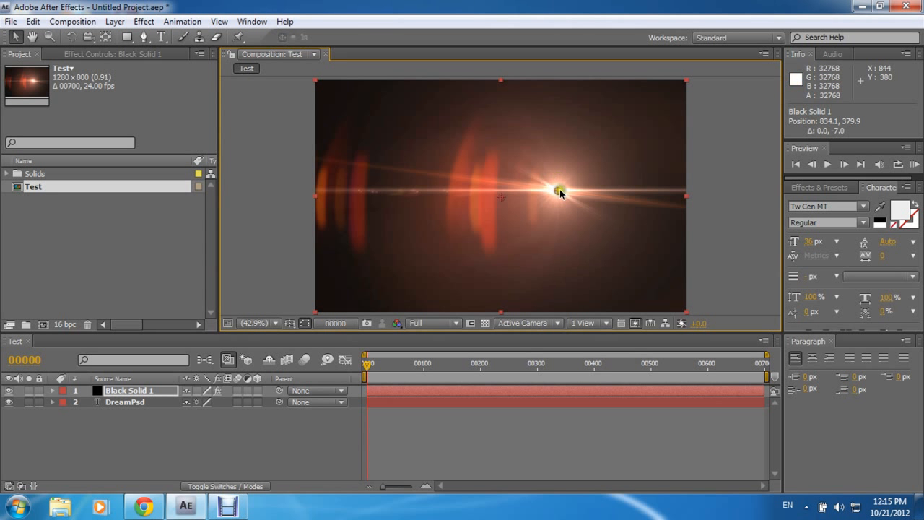
{"action": "left_click", "coordinate": [456, 323]}
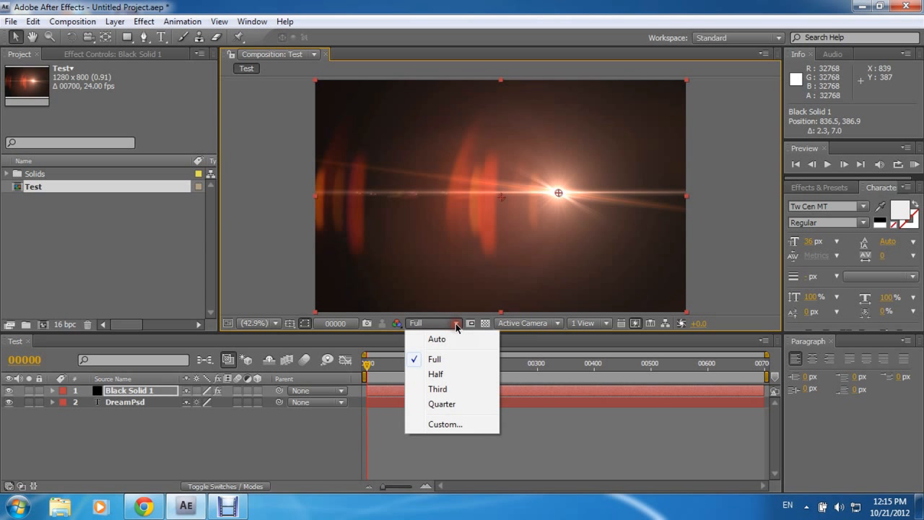
{"action": "left_click", "coordinate": [442, 374]}
{"action": "left_click_drag", "start_coordinate": [560, 197], "coordinate": [366, 205]}
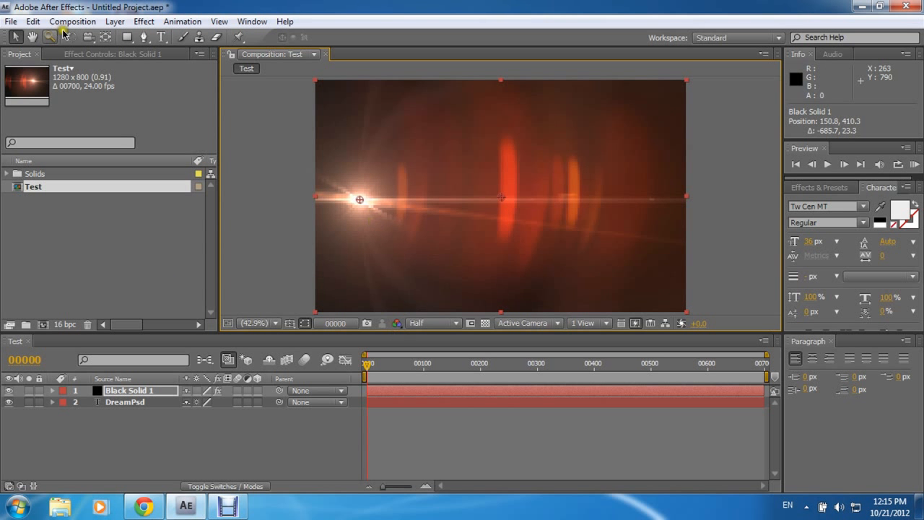
Step: Show the layer blending modes, try Add on Black Solid 1 and set its mode to Screen
{"action": "left_click", "coordinate": [96, 58]}
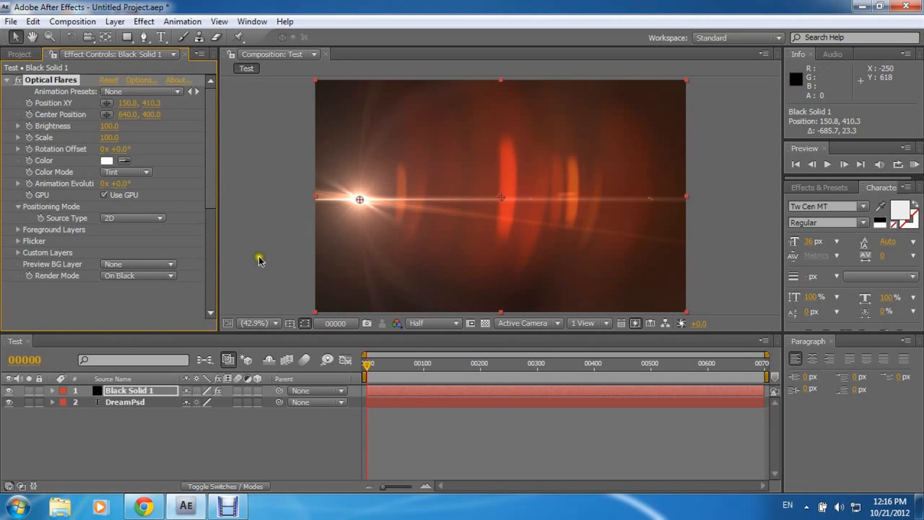
{"action": "key", "text": "F4"}
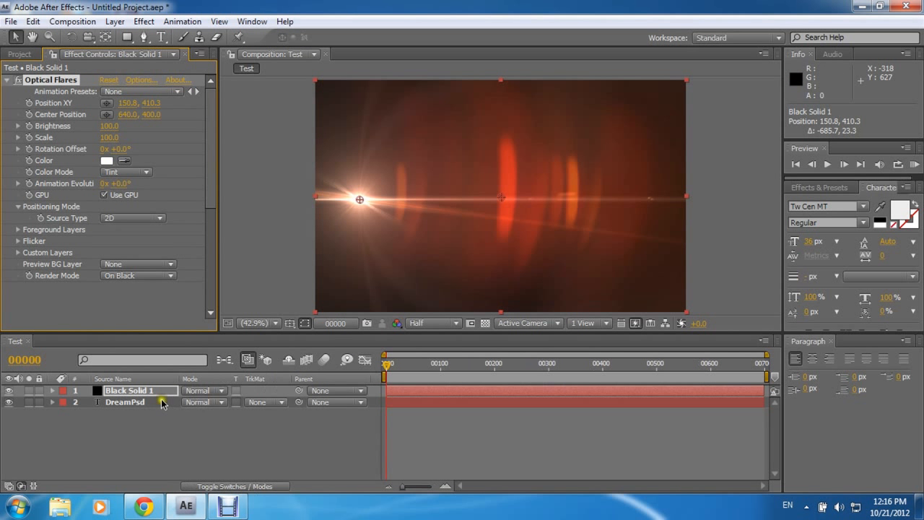
{"action": "left_click", "coordinate": [220, 391]}
{"action": "left_click", "coordinate": [193, 200]}
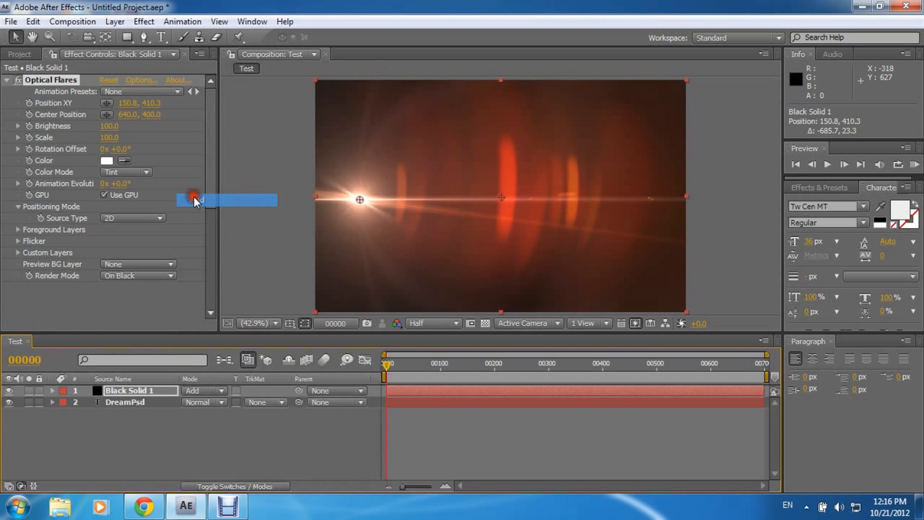
{"action": "left_click", "coordinate": [223, 391]}
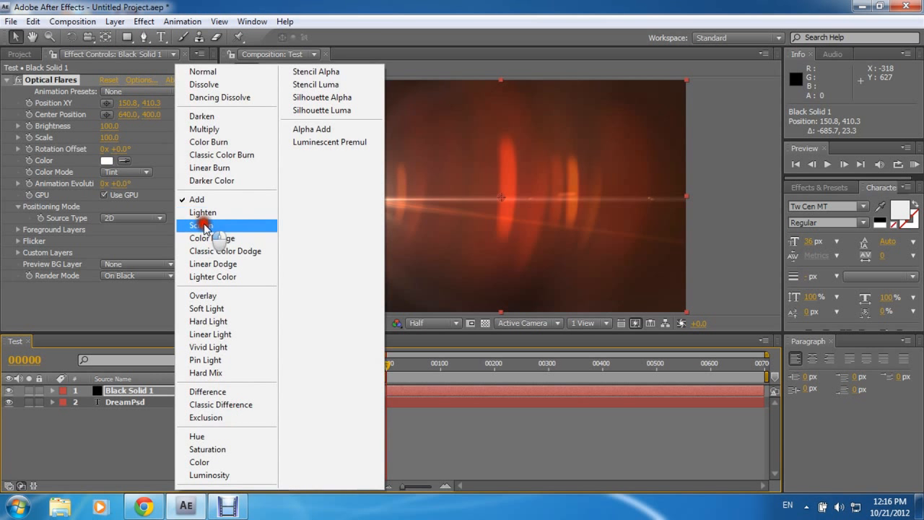
{"action": "left_click", "coordinate": [204, 228]}
Step: Check the DreamPsd title at the start of the timeline and move the flare outside the frame to about -301.7, 494.2
{"action": "left_click", "coordinate": [131, 402]}
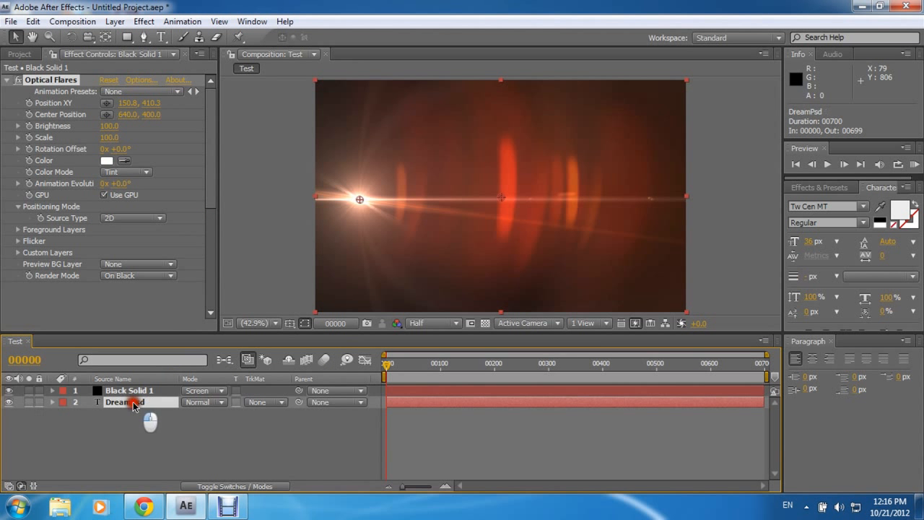
{"action": "left_click_drag", "start_coordinate": [387, 363], "coordinate": [306, 363]}
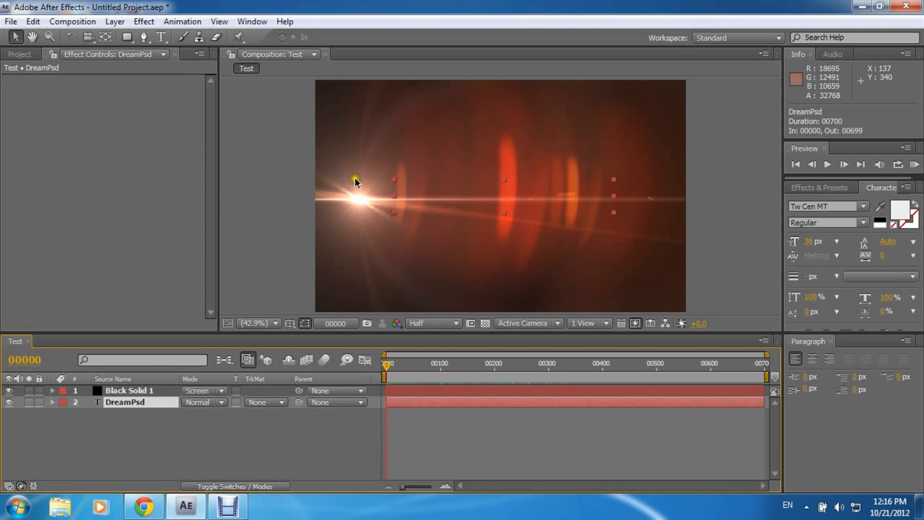
{"action": "left_click", "coordinate": [129, 391]}
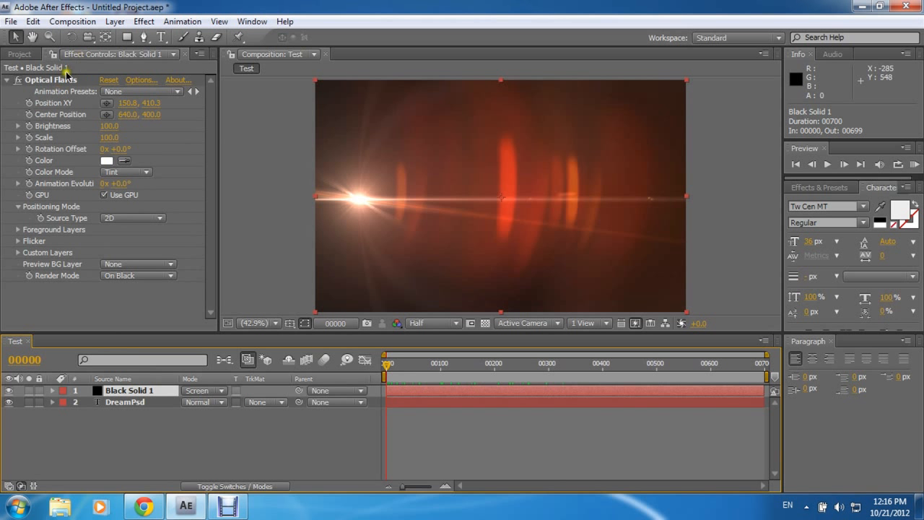
{"action": "left_click", "coordinate": [45, 82]}
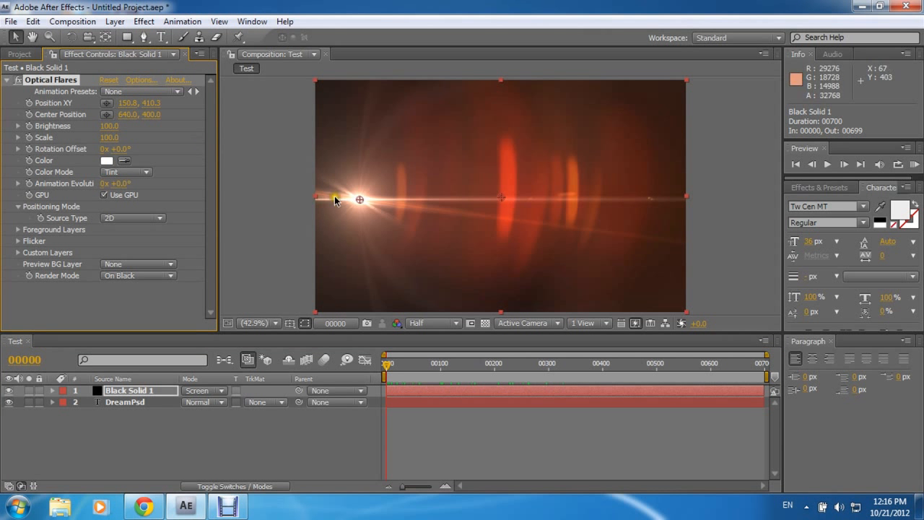
{"action": "left_click_drag", "start_coordinate": [360, 201], "coordinate": [205, 223]}
{"action": "left_click_drag", "start_coordinate": [210, 226], "coordinate": [229, 225]}
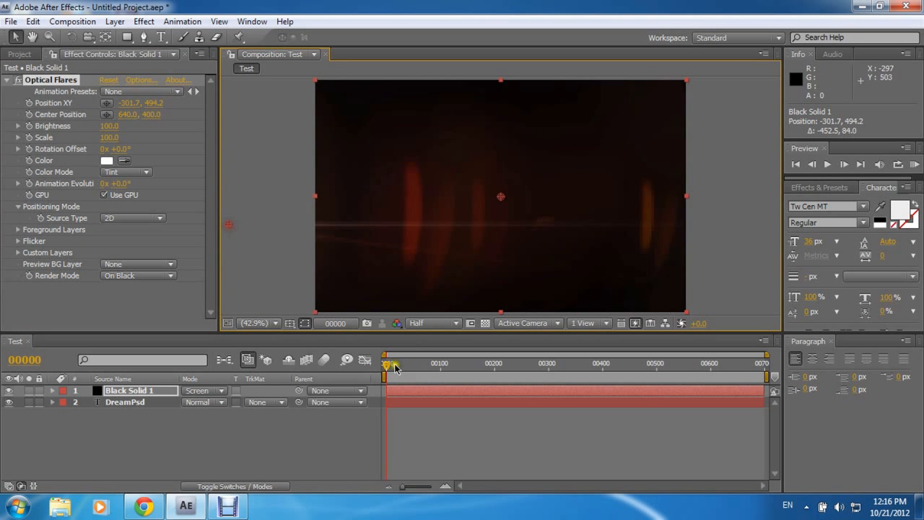
Step: At frame 0, keyframe the flare's brightness at 0, its position at about -287.7, 494.2 and its center position
{"action": "left_click_drag", "start_coordinate": [412, 368], "coordinate": [383, 365]}
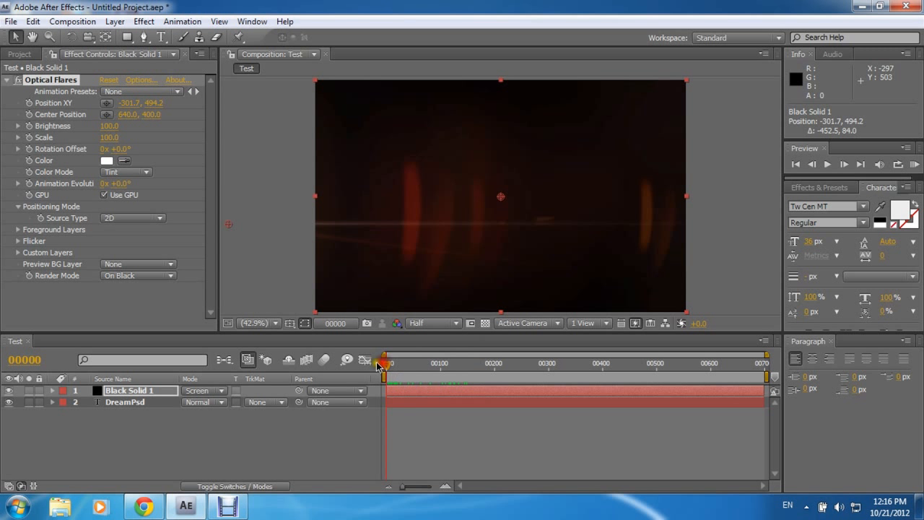
{"action": "left_click", "coordinate": [128, 389]}
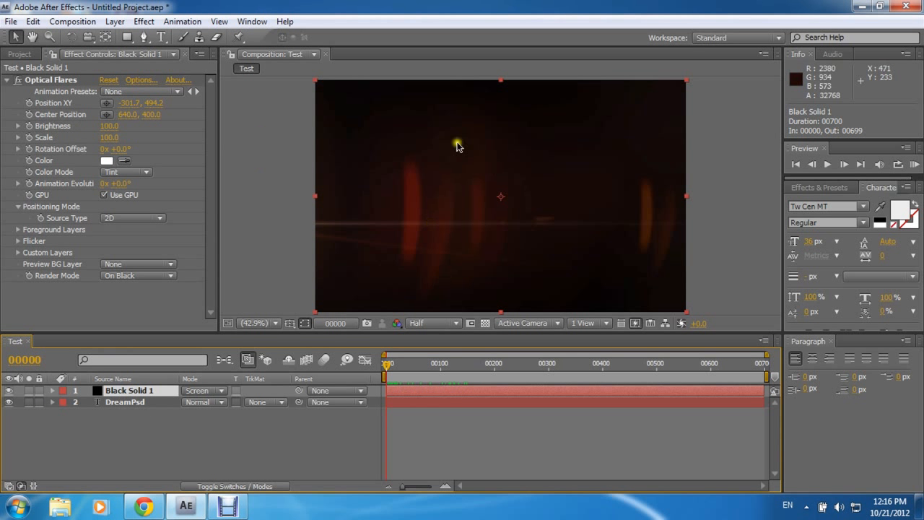
{"action": "left_click", "coordinate": [52, 79]}
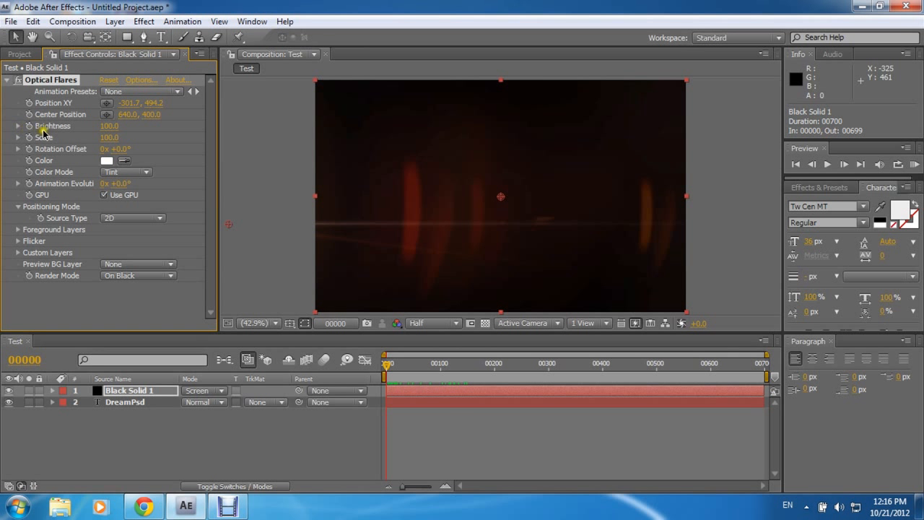
{"action": "left_click", "coordinate": [110, 128]}
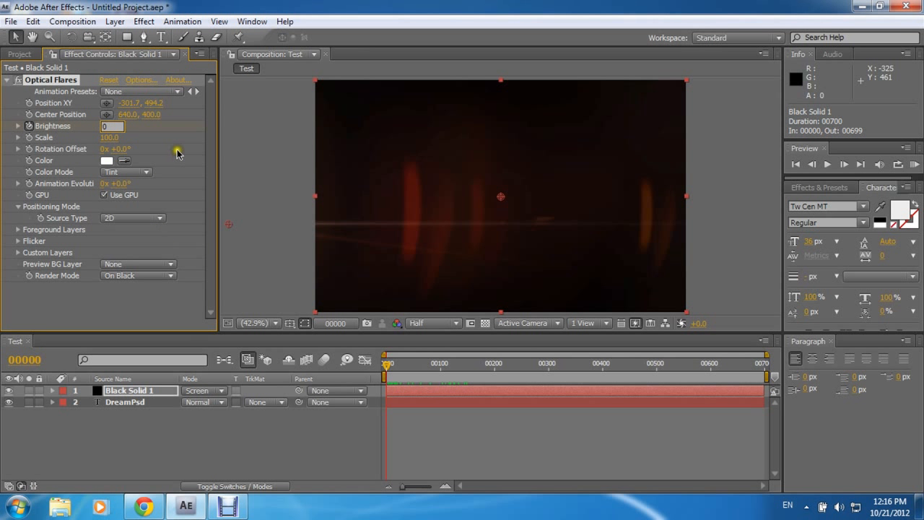
{"action": "left_click", "coordinate": [152, 128]}
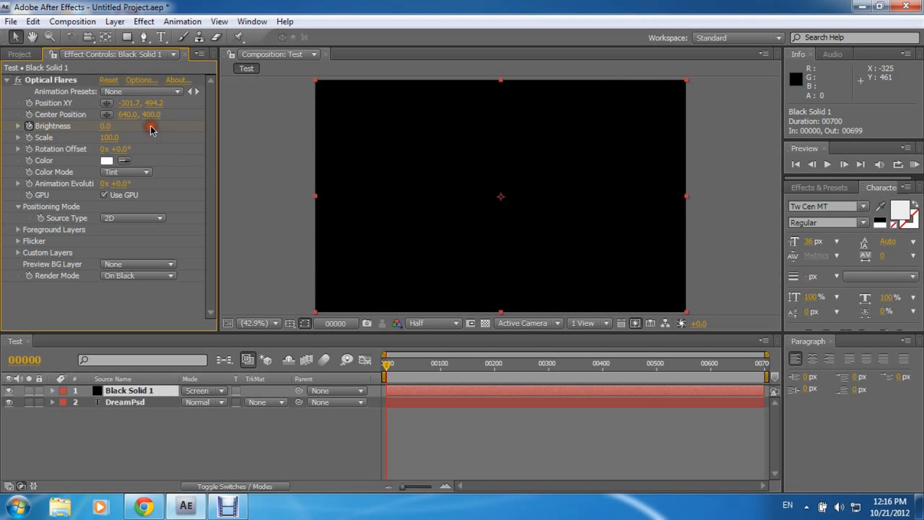
{"action": "left_click", "coordinate": [33, 81]}
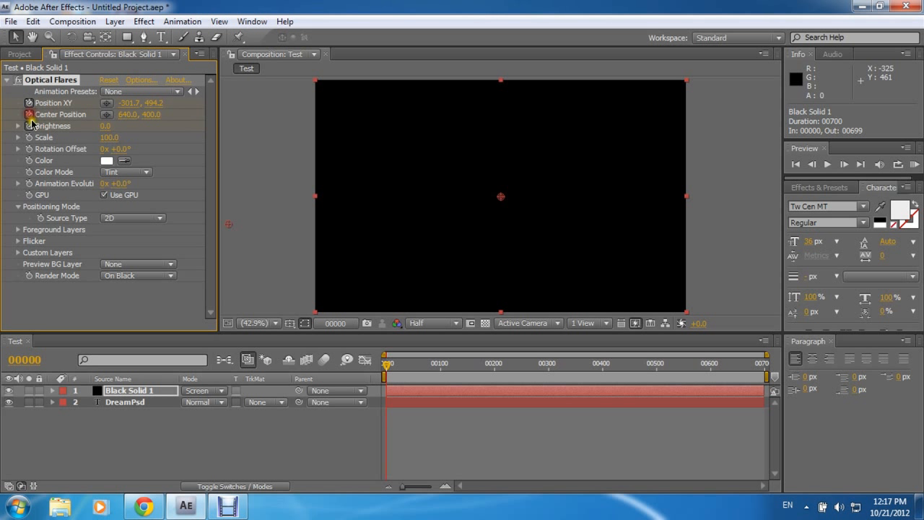
{"action": "left_click_drag", "start_coordinate": [228, 228], "coordinate": [233, 223]}
Step: At frame 209, keyframe the flare's position at about 1601.5, 512.9 and its brightness at 100, and preview frame 224
{"action": "left_click_drag", "start_coordinate": [387, 363], "coordinate": [499, 366]}
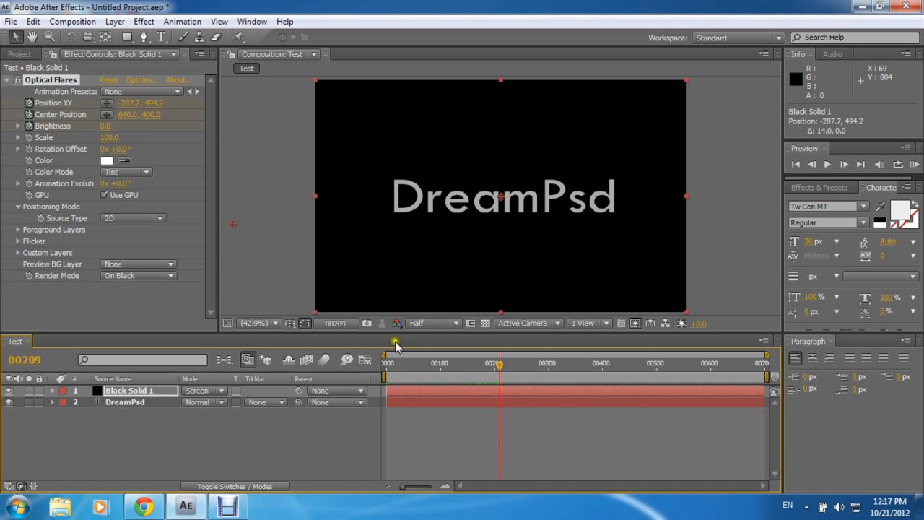
{"action": "left_click_drag", "start_coordinate": [232, 225], "coordinate": [781, 234]}
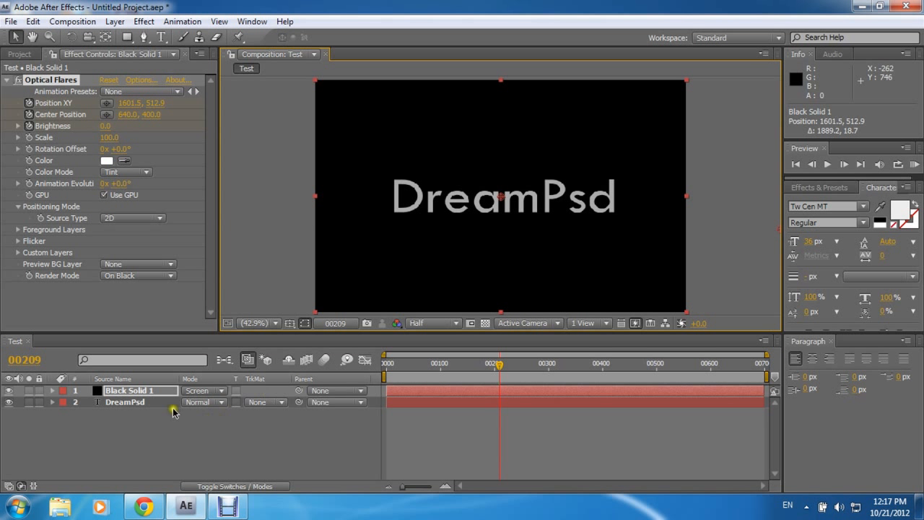
{"action": "left_click", "coordinate": [105, 127]}
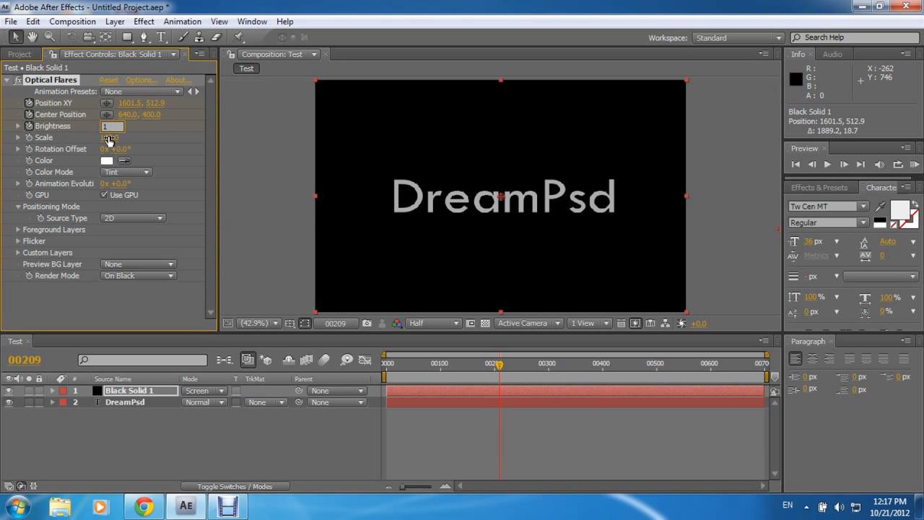
{"action": "key", "text": "Return"}
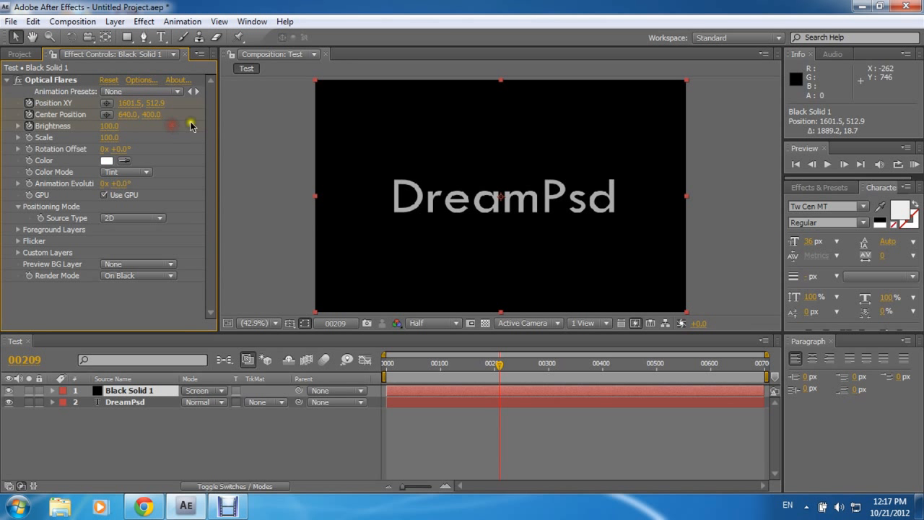
{"action": "mouse_move", "coordinate": [498, 368]}
{"action": "left_mouse_down"}
{"action": "mouse_move", "coordinate": [387, 367]}
{"action": "mouse_move", "coordinate": [508, 370]}
{"action": "left_mouse_up"}
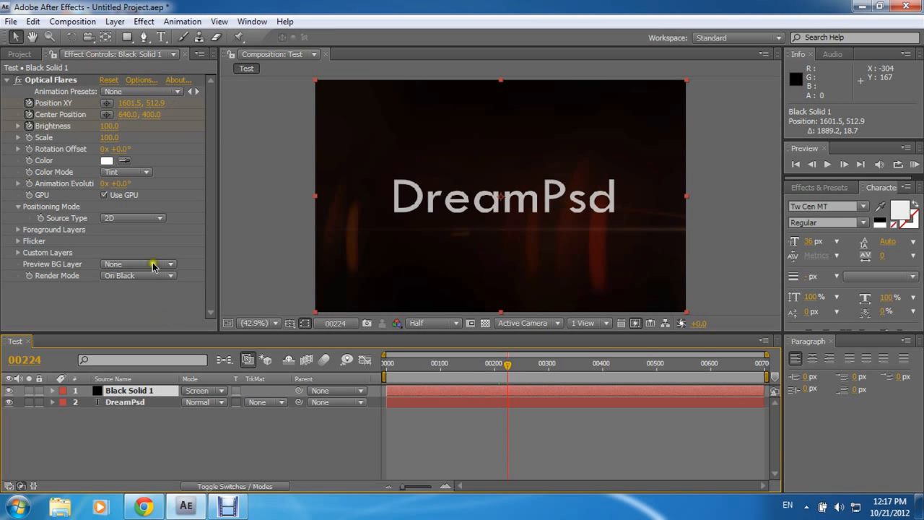
Step: Create a black 1280 x 800 px solid layer named OF
{"action": "left_click", "coordinate": [115, 21]}
{"action": "mouse_move", "coordinate": [141, 36]}
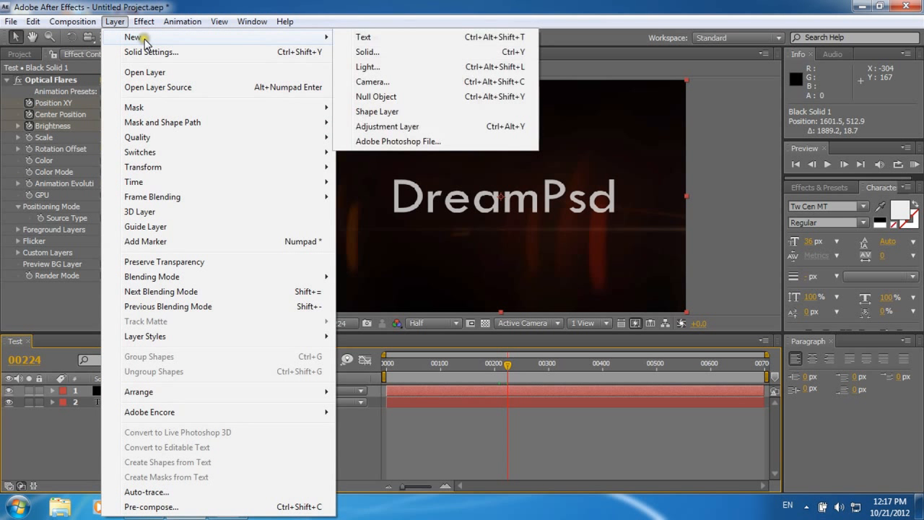
{"action": "left_click", "coordinate": [386, 52]}
{"action": "type", "text": "OF"}
{"action": "left_click_drag", "start_coordinate": [179, 109], "coordinate": [338, 31]}
{"action": "left_click", "coordinate": [416, 299]}
{"action": "left_click", "coordinate": [273, 94]}
{"action": "type", "text": "P"}
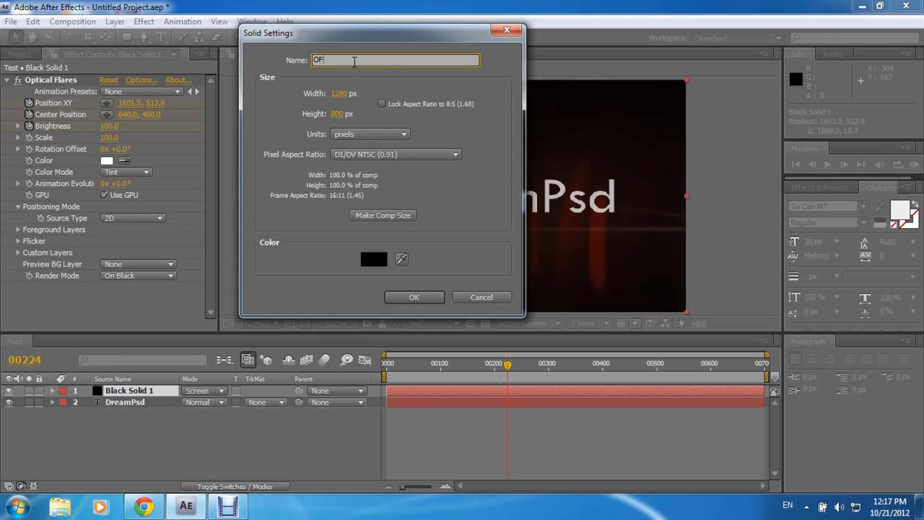
{"action": "left_click", "coordinate": [416, 296]}
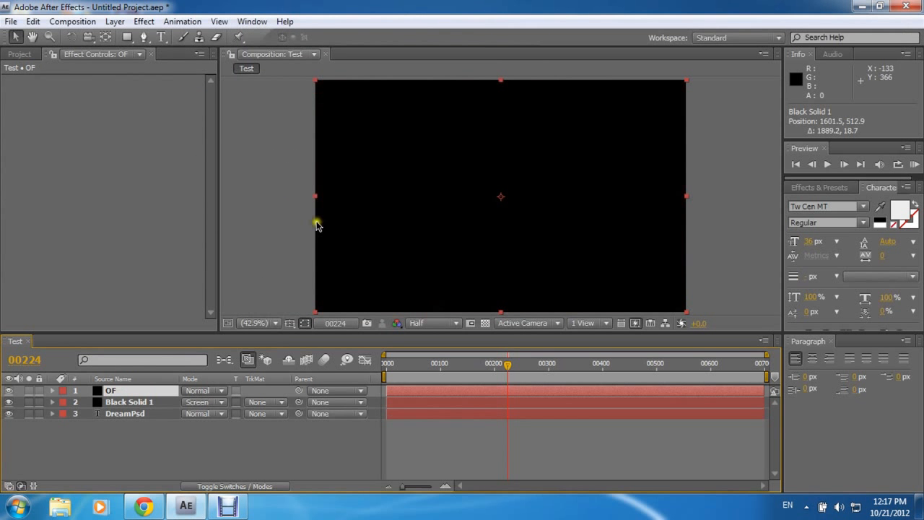
Step: Apply the Video Copilot Optical Flares effect to the OF layer
{"action": "left_click", "coordinate": [143, 21]}
{"action": "mouse_move", "coordinate": [221, 399]}
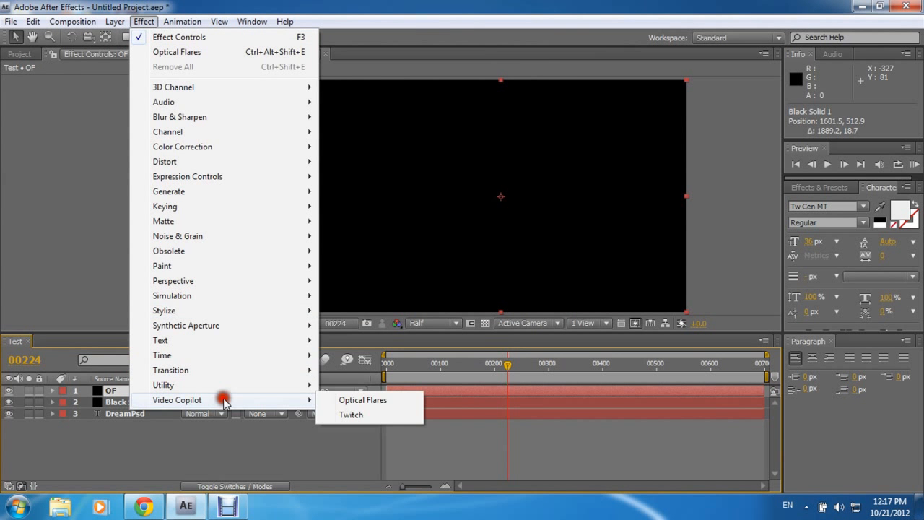
{"action": "left_click", "coordinate": [355, 401]}
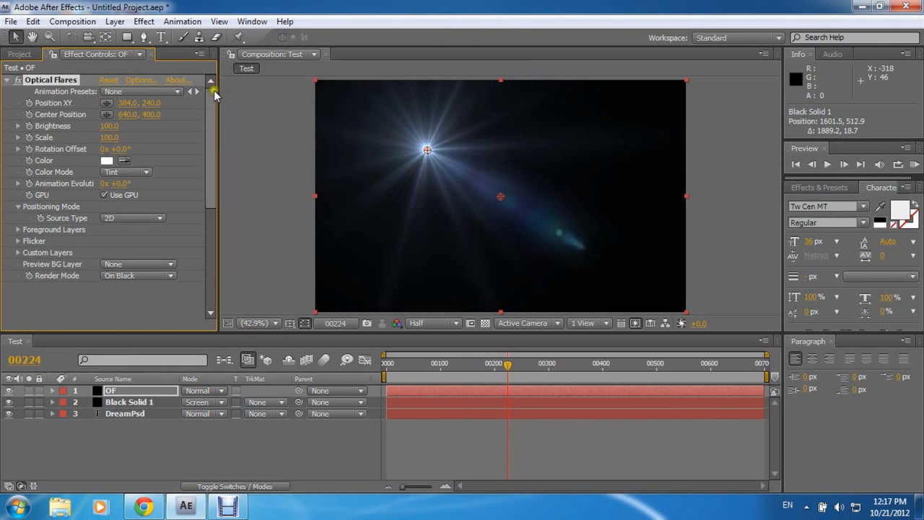
Step: Load the Light Stripe flare from the Pro Presets folder in the Optical Flares options, review its objects and accept it
{"action": "left_click", "coordinate": [142, 81]}
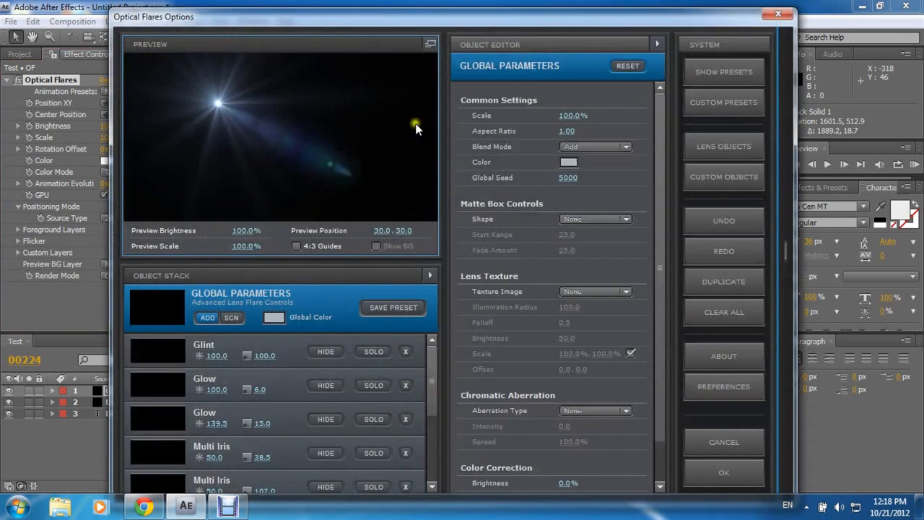
{"action": "left_click", "coordinate": [584, 93]}
{"action": "left_click", "coordinate": [560, 92]}
{"action": "left_click", "coordinate": [672, 67]}
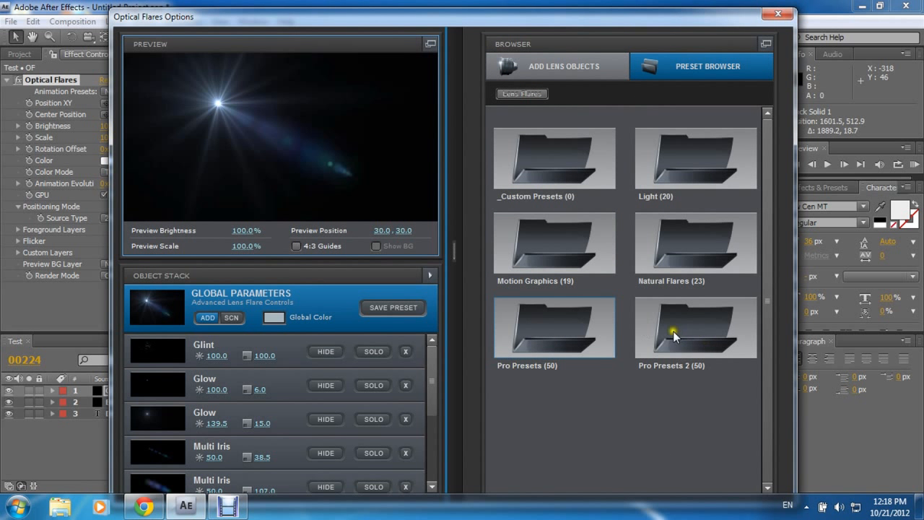
{"action": "left_click", "coordinate": [558, 320]}
{"action": "scroll", "coordinate": [578, 304], "scroll_direction": "down", "scroll_amount": 2}
{"action": "scroll", "coordinate": [584, 299], "scroll_direction": "down", "scroll_amount": 8}
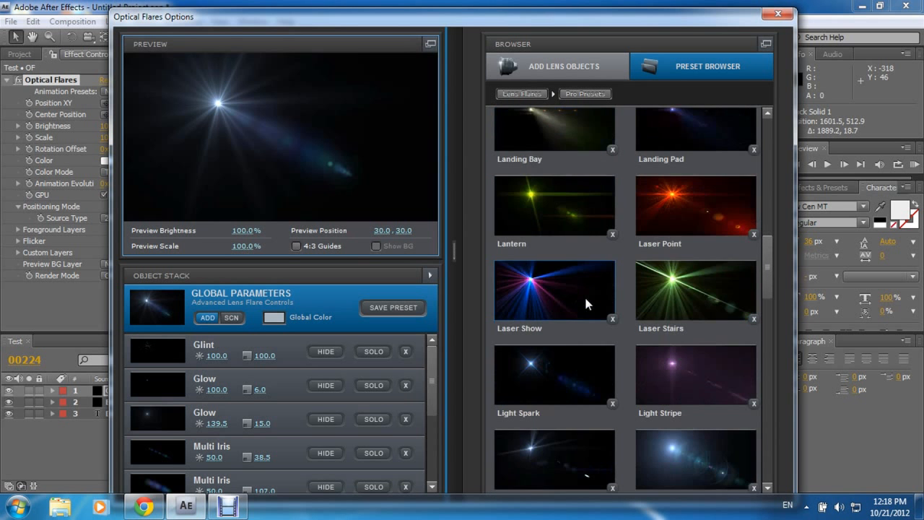
{"action": "scroll", "coordinate": [585, 296], "scroll_direction": "down", "scroll_amount": 2}
{"action": "left_click", "coordinate": [698, 252]}
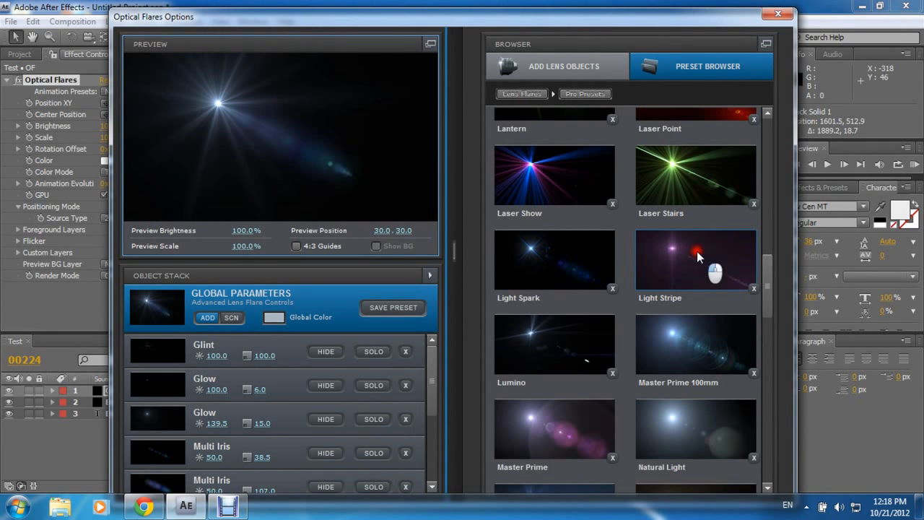
{"action": "double_click", "coordinate": [697, 252]}
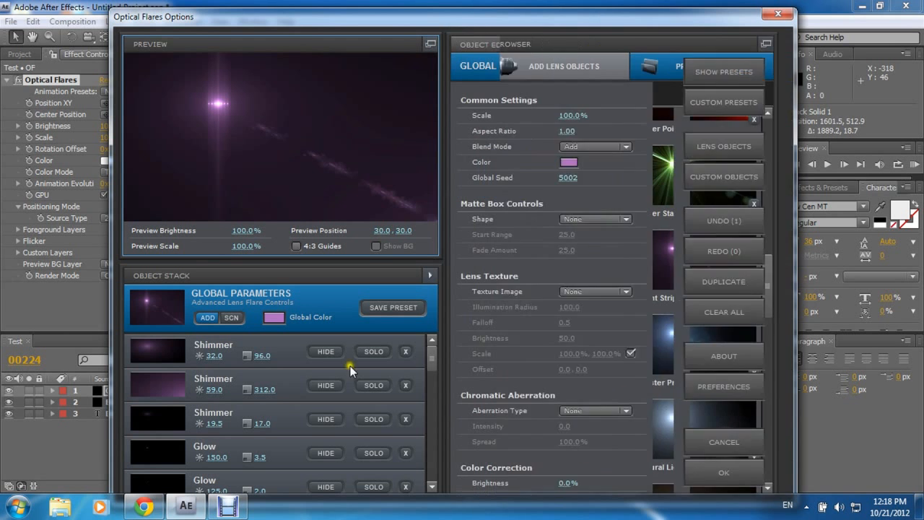
{"action": "scroll", "coordinate": [265, 389], "scroll_direction": "down", "scroll_amount": 4}
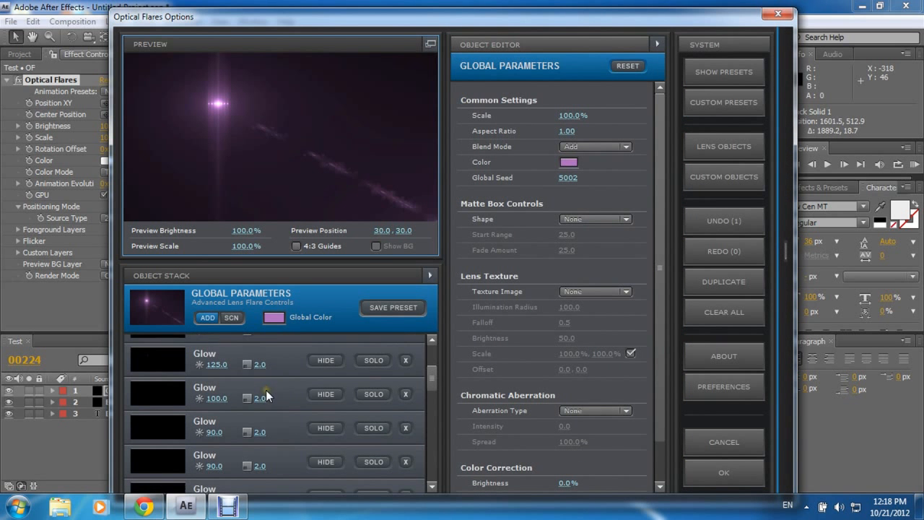
{"action": "scroll", "coordinate": [340, 366], "scroll_direction": "up", "scroll_amount": 2}
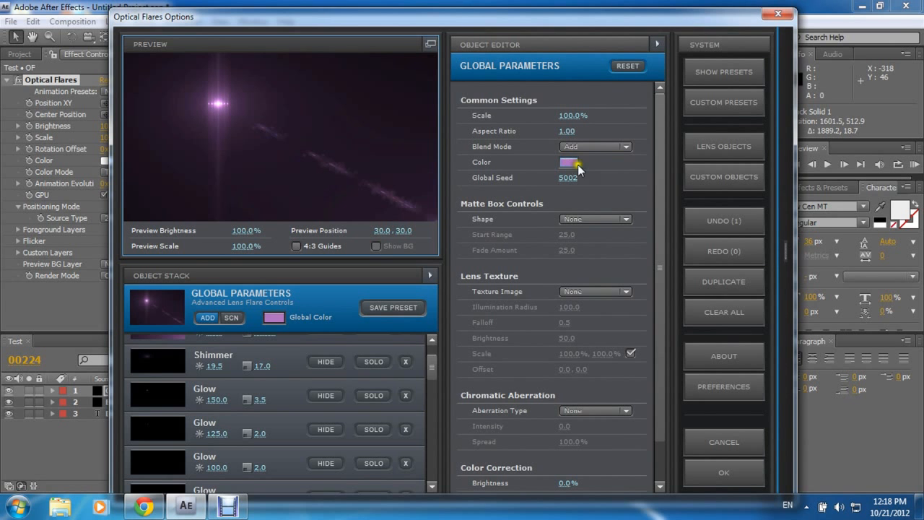
{"action": "left_click", "coordinate": [719, 468]}
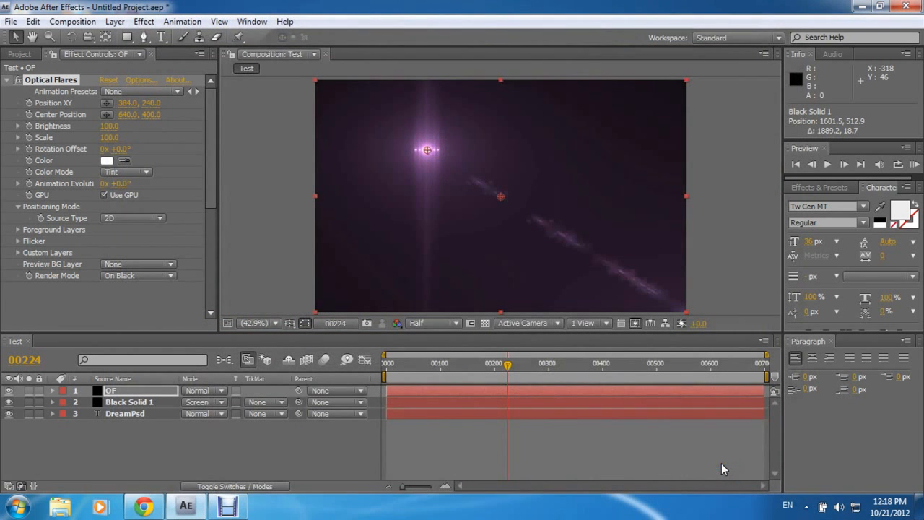
Step: Set the OF layer's blending mode to Screen and move its flare to about 274.4, 340.3 near the title's first letter
{"action": "left_click", "coordinate": [226, 391]}
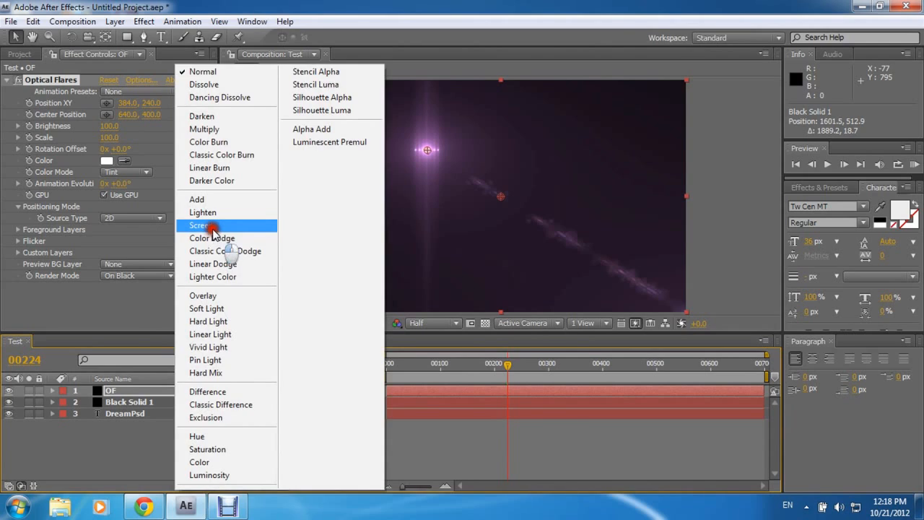
{"action": "left_click", "coordinate": [242, 228]}
{"action": "left_click_drag", "start_coordinate": [427, 150], "coordinate": [395, 179]}
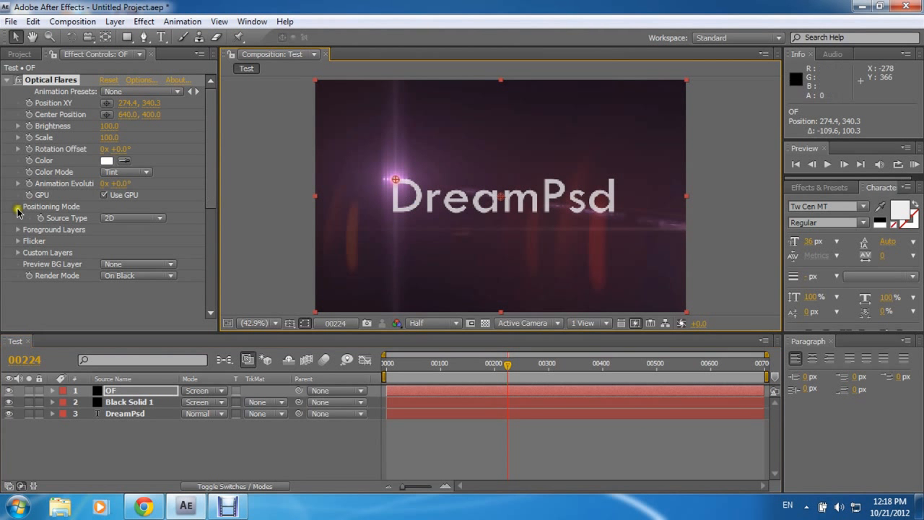
Step: With Black Solid 1 hidden, keyframe the OF flare's brightness at 0, its center position and its position at frame 0
{"action": "left_click_drag", "start_coordinate": [490, 373], "coordinate": [383, 365]}
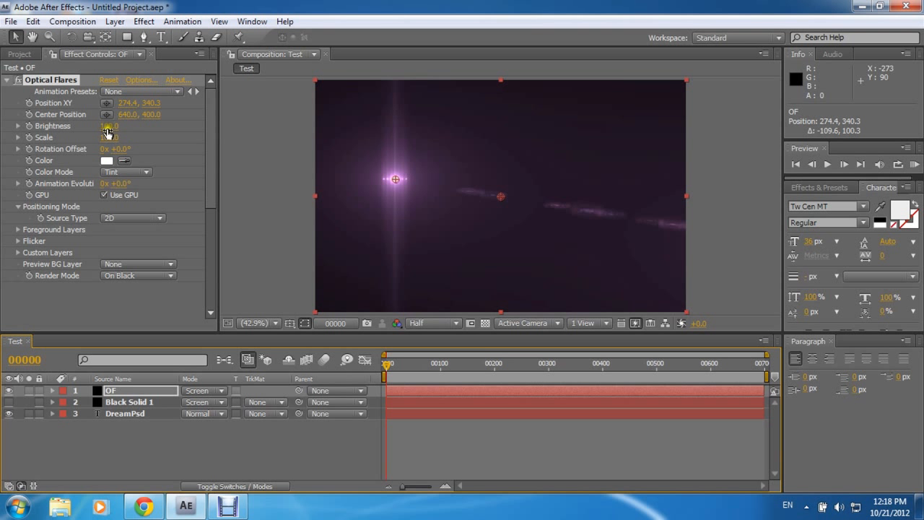
{"action": "left_click", "coordinate": [28, 127]}
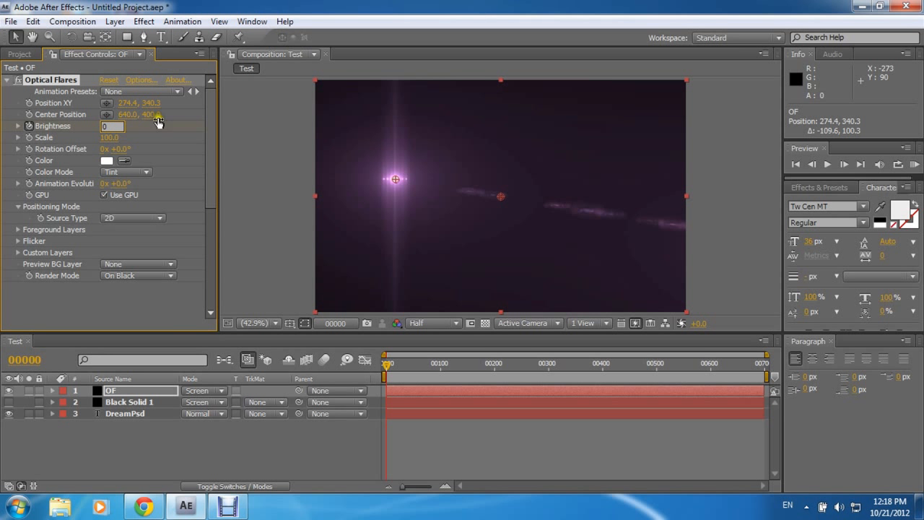
{"action": "type", "text": "0"}
{"action": "left_click", "coordinate": [174, 142]}
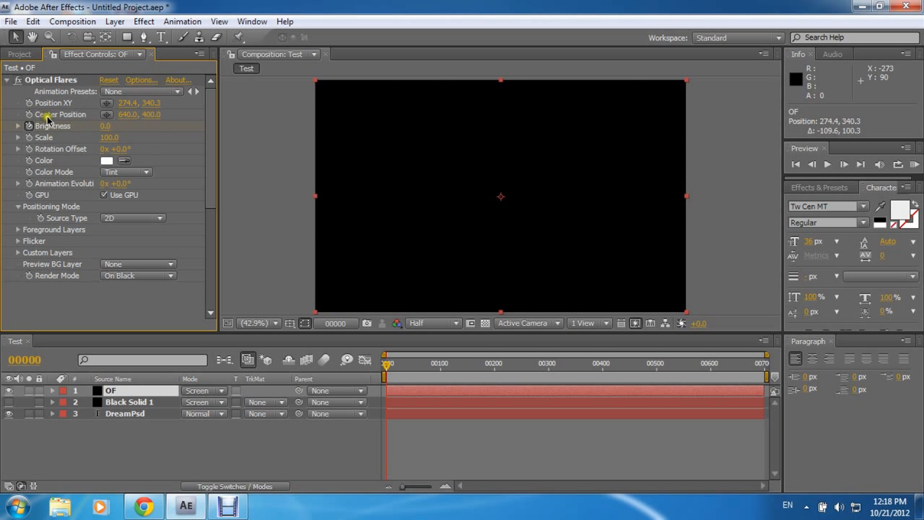
{"action": "left_click", "coordinate": [29, 114]}
{"action": "left_click", "coordinate": [29, 103]}
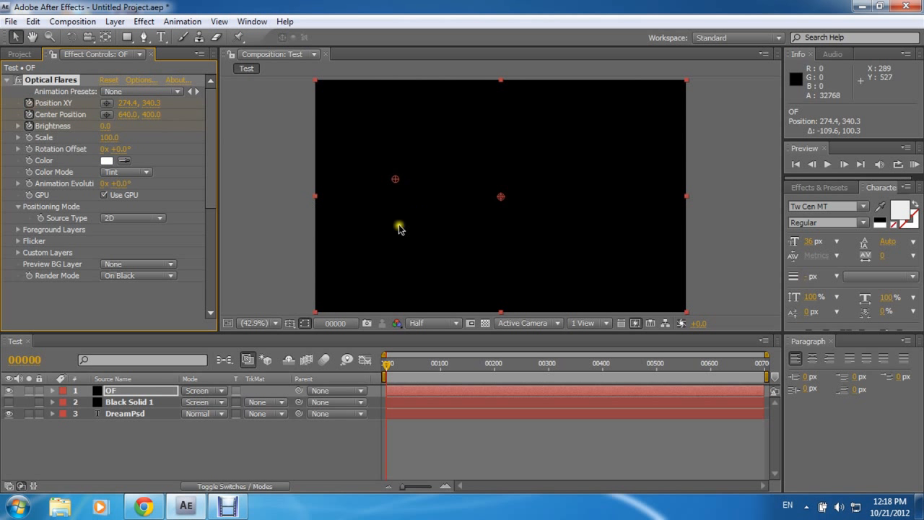
Step: At frame 249, keyframe the OF flare's position at about 1358.9, 342.6 outside the frame and its brightness at 100
{"action": "left_click_drag", "start_coordinate": [388, 368], "coordinate": [521, 369]}
{"action": "left_click_drag", "start_coordinate": [395, 179], "coordinate": [615, 181]}
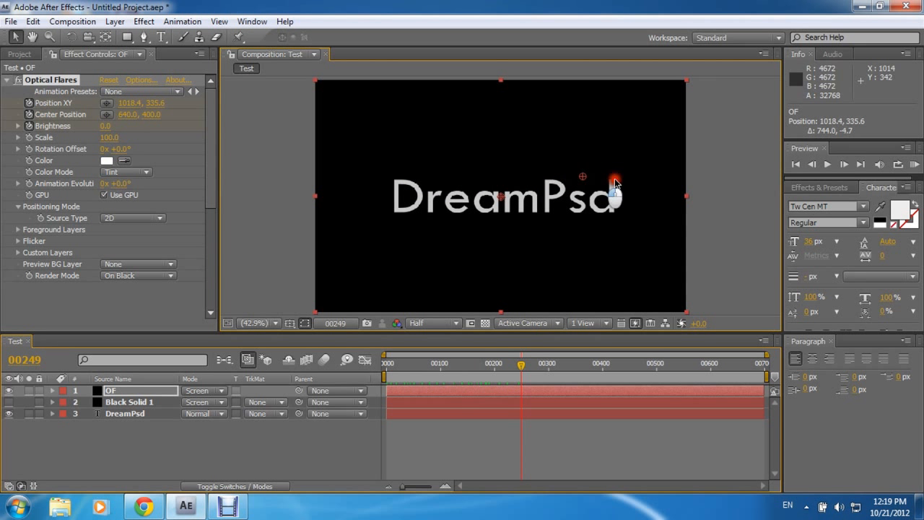
{"action": "left_click_drag", "start_coordinate": [687, 178], "coordinate": [709, 181]}
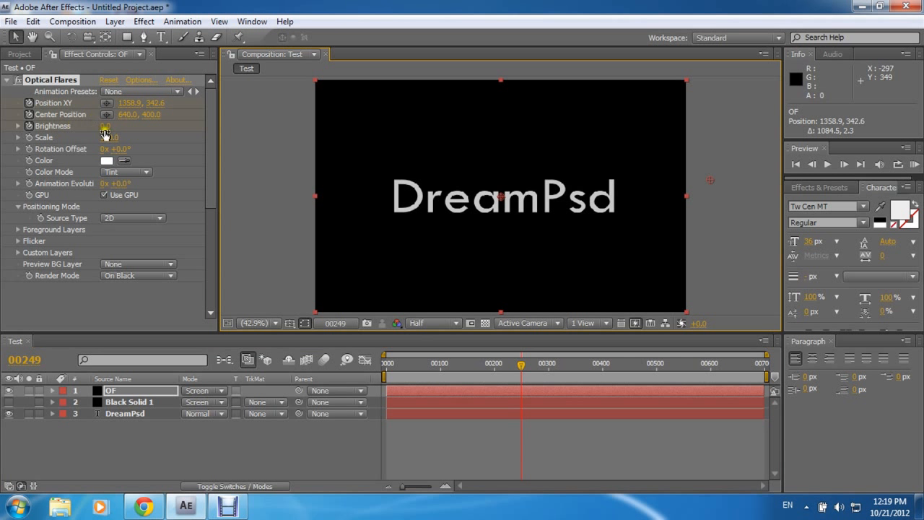
{"action": "left_click", "coordinate": [106, 126]}
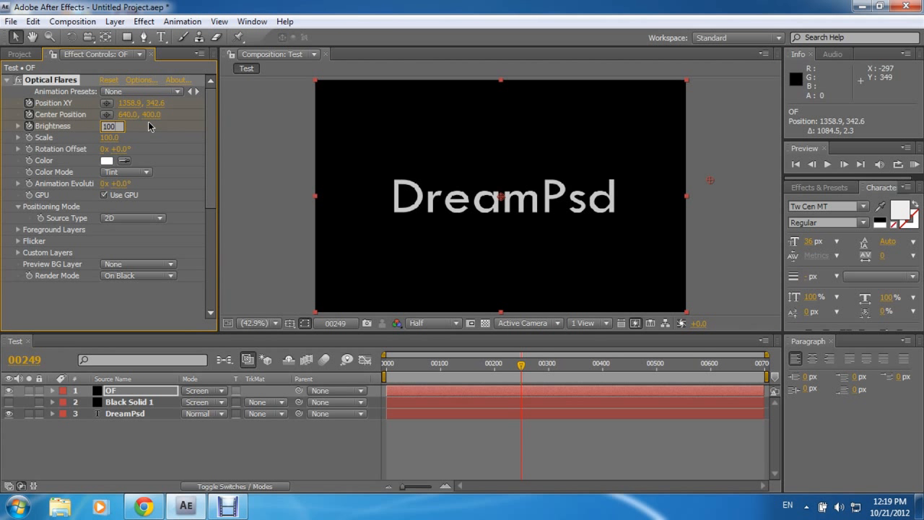
{"action": "left_click", "coordinate": [178, 137]}
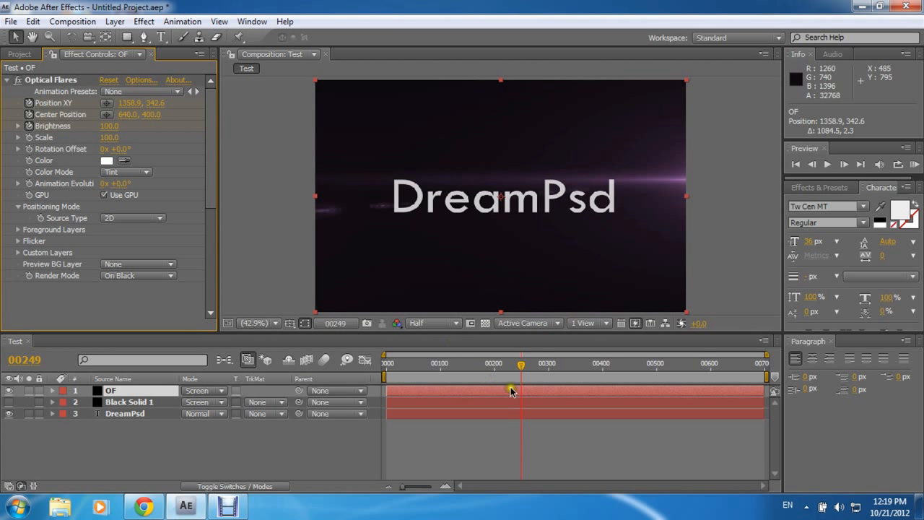
Step: Show the Black Solid 1 layer again and preview both flares over the title at frames 139 and 204
{"action": "left_click", "coordinate": [9, 402]}
{"action": "mouse_move", "coordinate": [523, 368]}
{"action": "left_mouse_down"}
{"action": "mouse_move", "coordinate": [387, 366]}
{"action": "mouse_move", "coordinate": [525, 372]}
{"action": "mouse_move", "coordinate": [523, 381]}
{"action": "mouse_move", "coordinate": [445, 381]}
{"action": "mouse_move", "coordinate": [444, 367]}
{"action": "mouse_move", "coordinate": [404, 363]}
{"action": "mouse_move", "coordinate": [563, 367]}
{"action": "mouse_move", "coordinate": [462, 366]}
{"action": "left_mouse_up"}
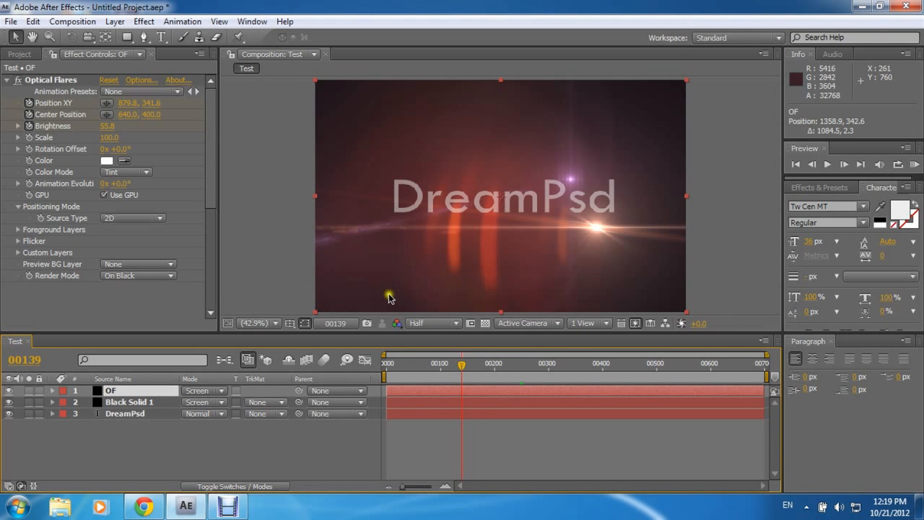
{"action": "left_click_drag", "start_coordinate": [458, 371], "coordinate": [498, 366]}
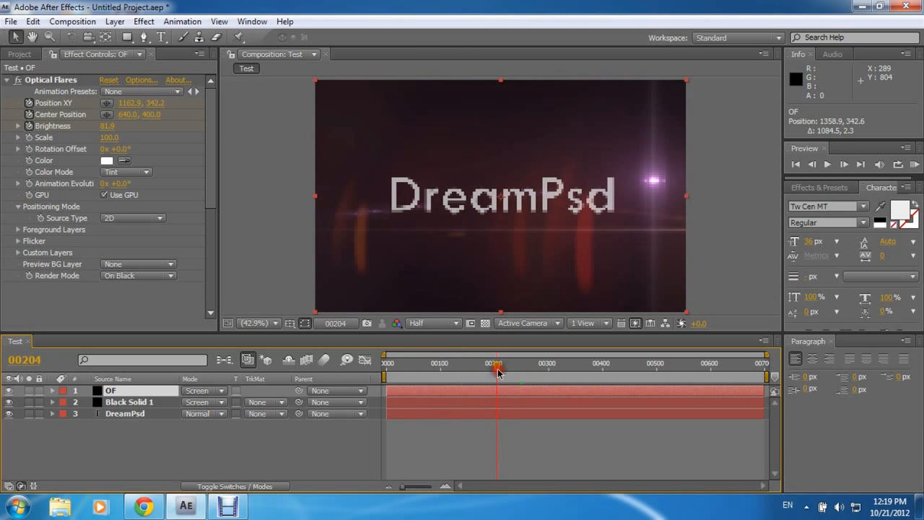
Step: Try a red tint color on the OF flare and view the available positioning source types
{"action": "left_click", "coordinate": [109, 162]}
{"action": "mouse_move", "coordinate": [185, 205]}
{"action": "left_mouse_down"}
{"action": "mouse_move", "coordinate": [214, 218]}
{"action": "mouse_move", "coordinate": [195, 289]}
{"action": "mouse_move", "coordinate": [156, 211]}
{"action": "left_mouse_up"}
{"action": "left_click", "coordinate": [352, 194]}
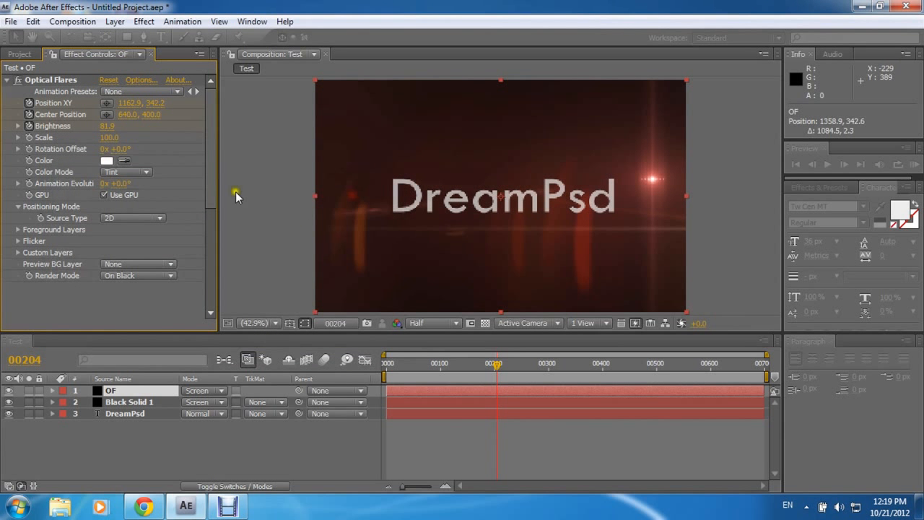
{"action": "left_click", "coordinate": [121, 224]}
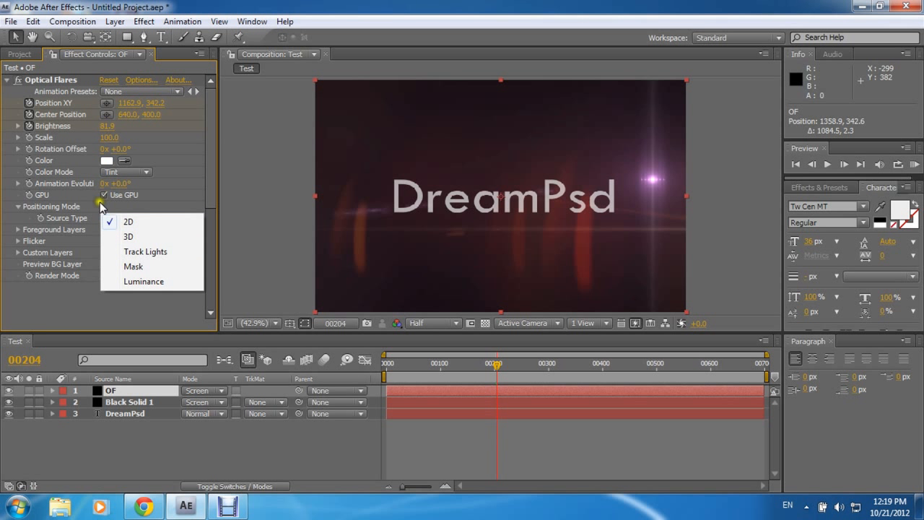
{"action": "left_click", "coordinate": [159, 209]}
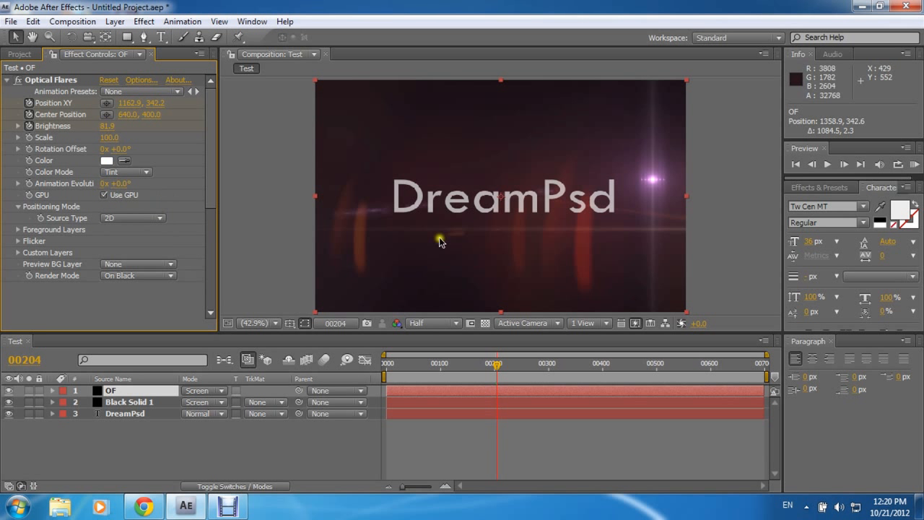
Step: Preview both flares together with the fading title at frame 131
{"action": "left_click_drag", "start_coordinate": [497, 364], "coordinate": [458, 372]}
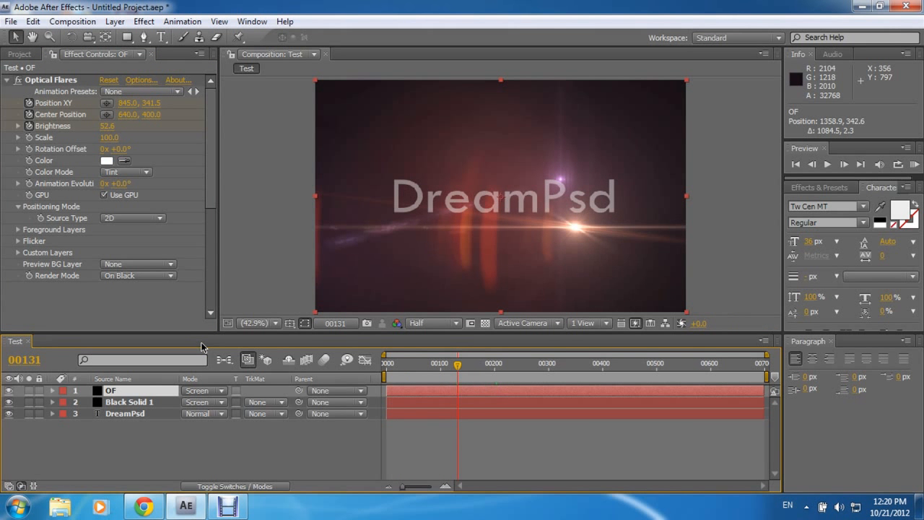
{"action": "left_click", "coordinate": [143, 22]}
{"action": "left_click", "coordinate": [143, 21]}
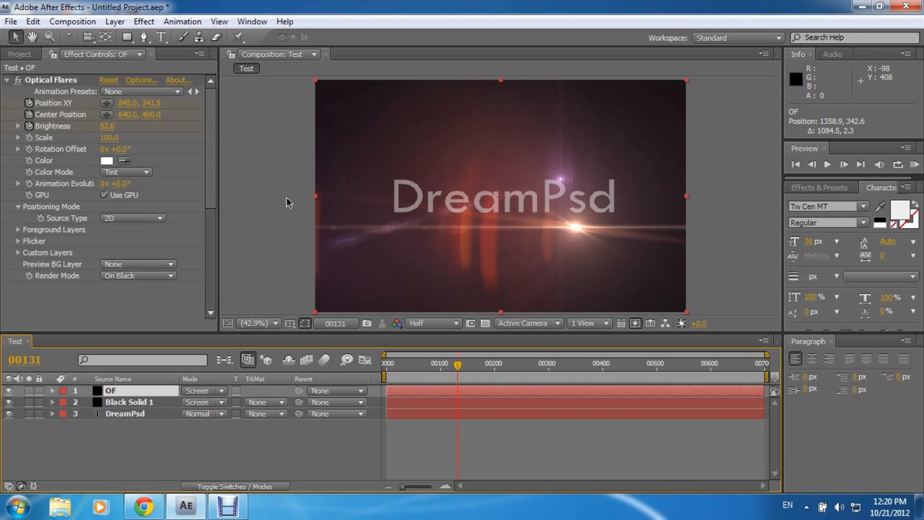
Step: Switch to the desktop and open the Templates project from the AE Templates folder in After Effects
{"action": "left_click", "coordinate": [857, 9]}
{"action": "double_click", "coordinate": [599, 167]}
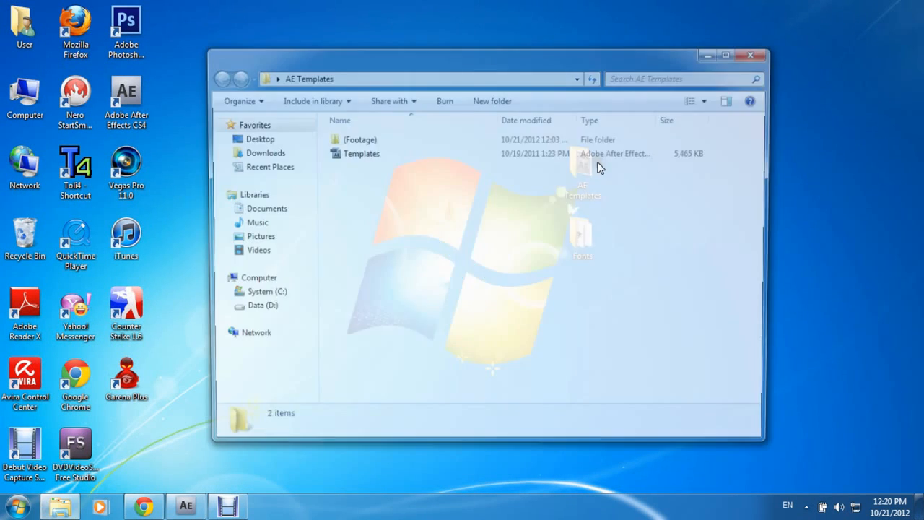
{"action": "double_click", "coordinate": [371, 159]}
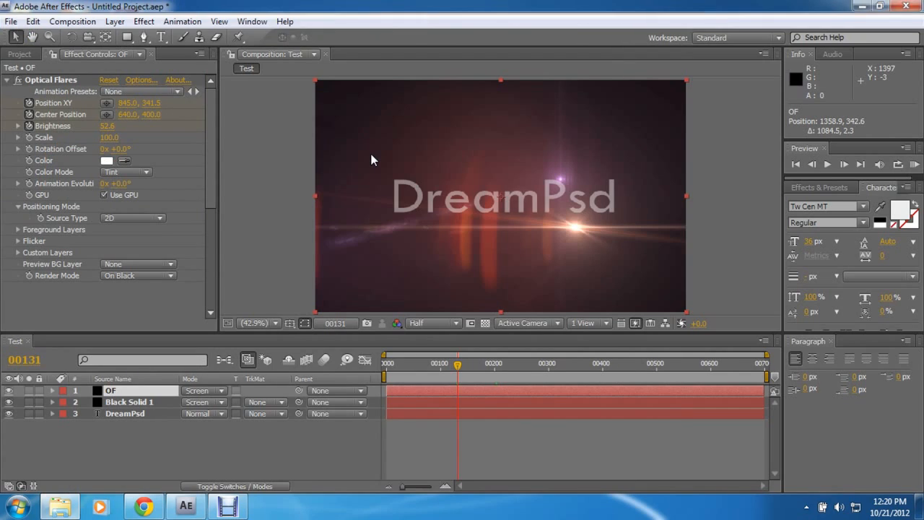
{"action": "left_click", "coordinate": [466, 276]}
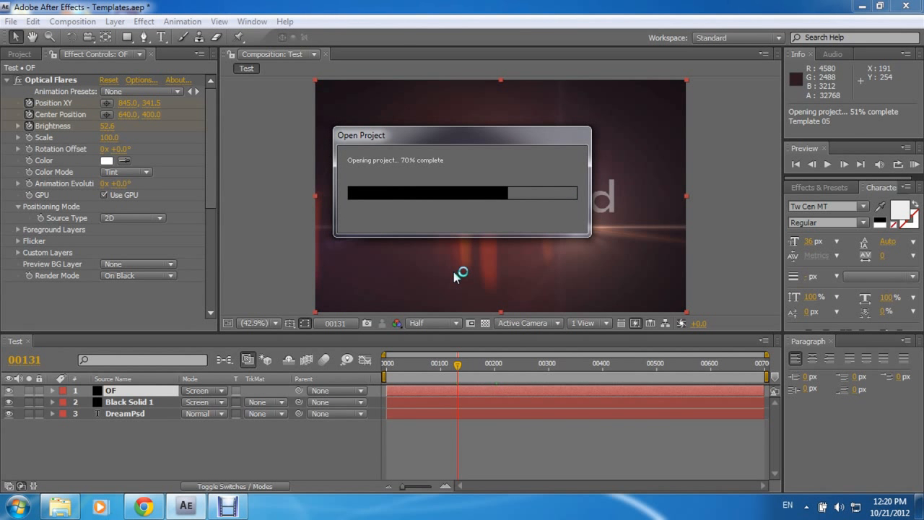
{"action": "left_click", "coordinate": [563, 304]}
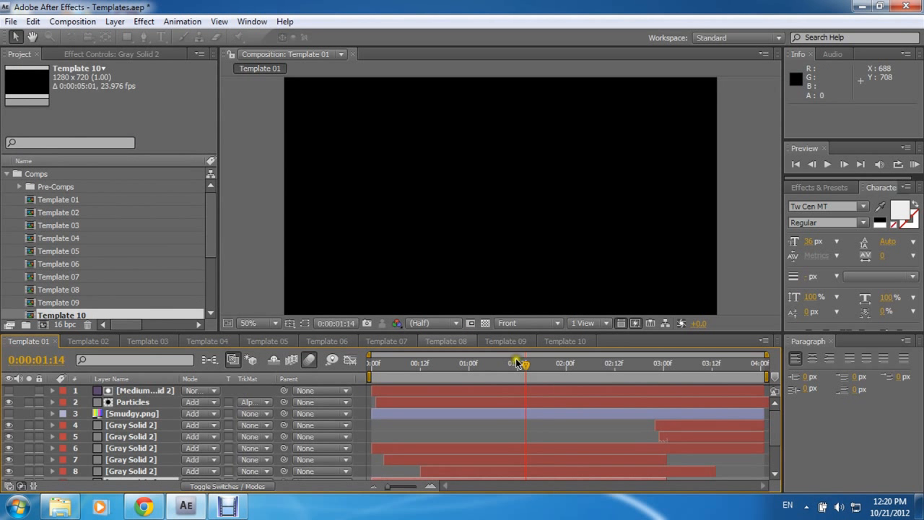
Step: Preview Template 01 at 0:00:00:18 and look through the compositions from Template 10 down to Template 05
{"action": "left_click_drag", "start_coordinate": [423, 367], "coordinate": [445, 370]}
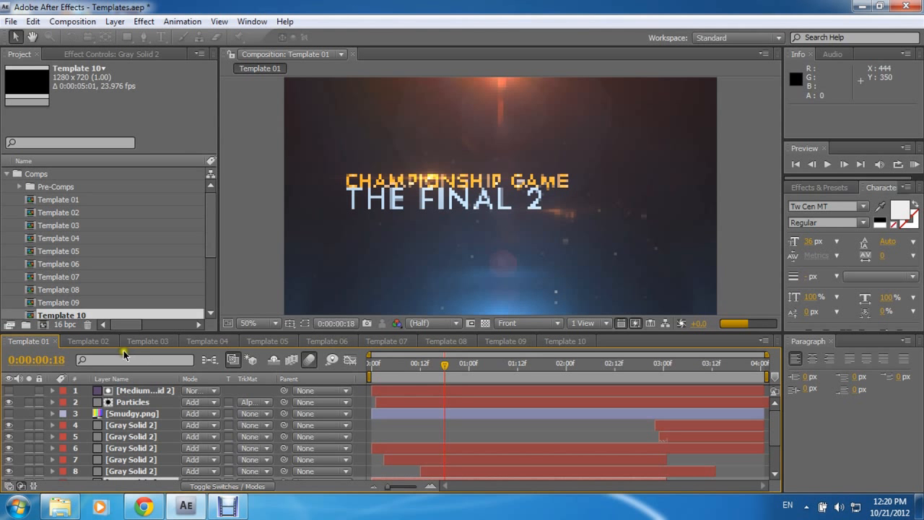
{"action": "left_click", "coordinate": [565, 343]}
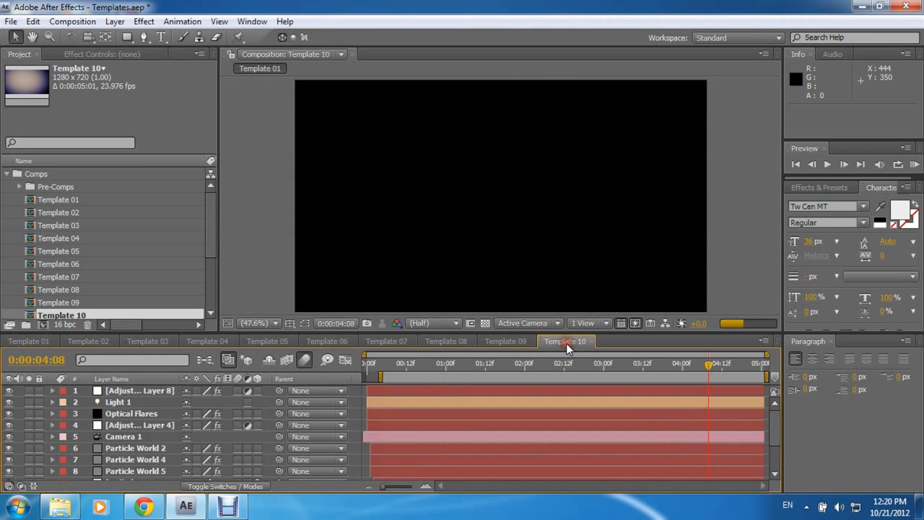
{"action": "left_click", "coordinate": [515, 344]}
{"action": "left_click", "coordinate": [456, 344]}
{"action": "left_click", "coordinate": [393, 342]}
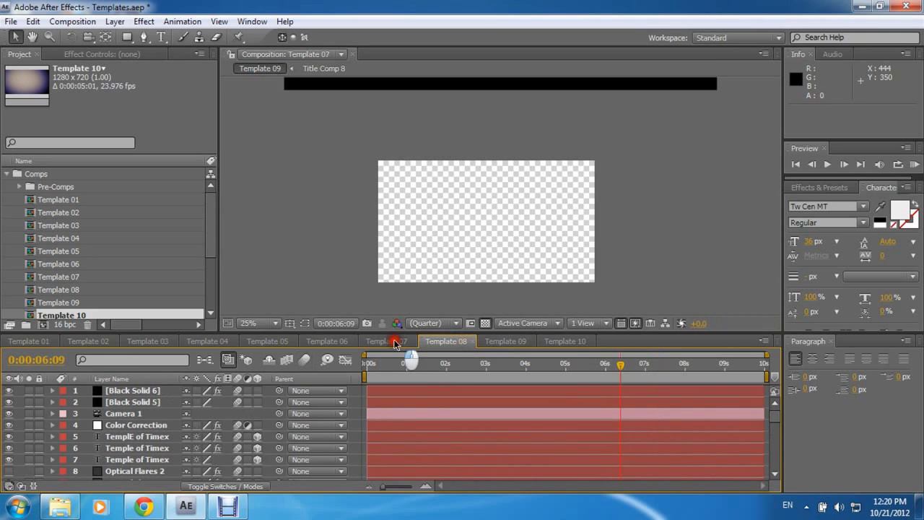
{"action": "left_click", "coordinate": [331, 342]}
{"action": "left_click", "coordinate": [254, 344]}
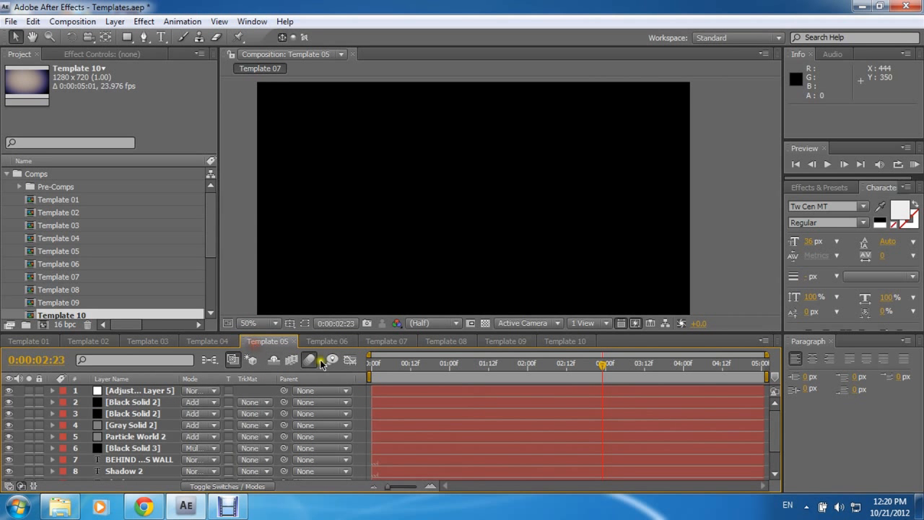
Step: Preview Template 05 at 0:00:00:15 and select its Dirty_concrete.jpg background layer
{"action": "left_click_drag", "start_coordinate": [604, 374], "coordinate": [421, 365]}
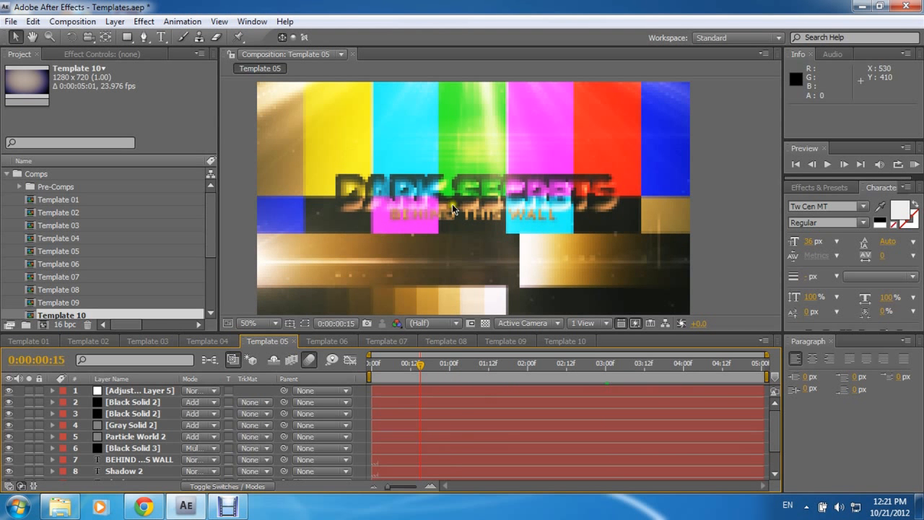
{"action": "scroll", "coordinate": [141, 436], "scroll_direction": "down", "scroll_amount": 3}
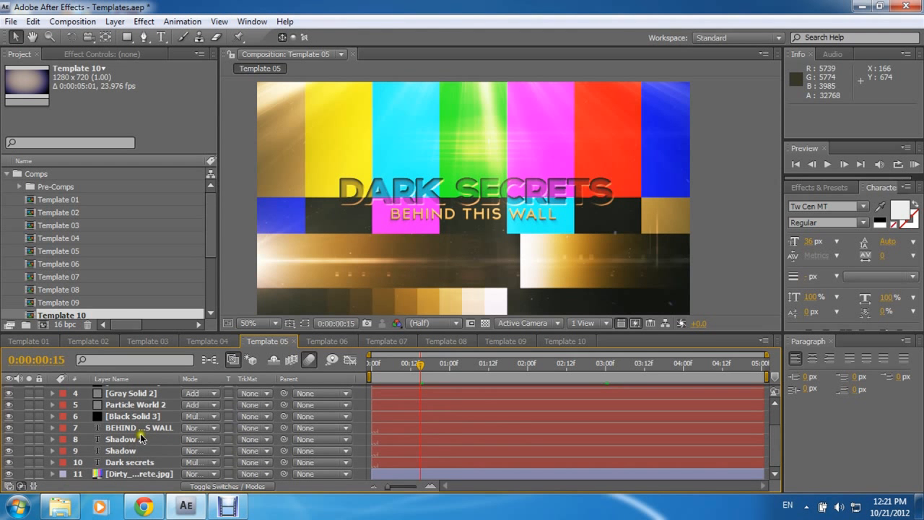
{"action": "left_click", "coordinate": [139, 474]}
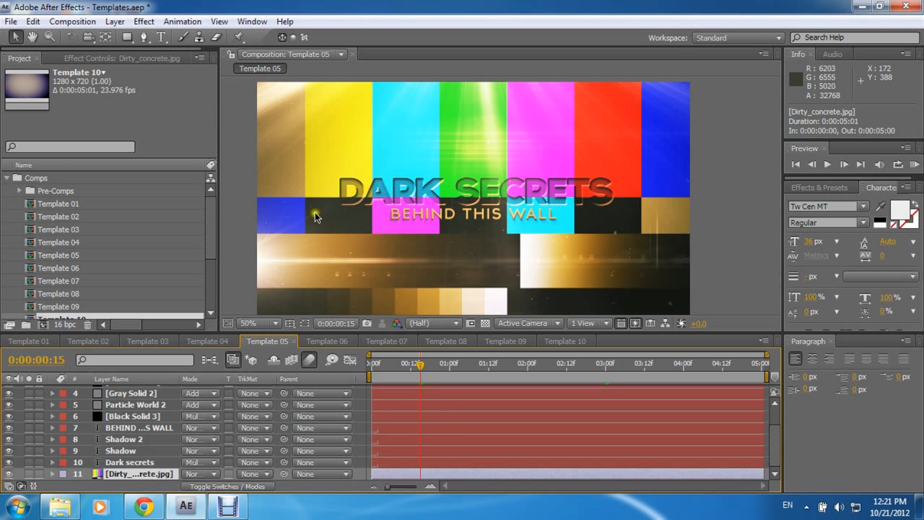
{"action": "left_click", "coordinate": [11, 22]}
{"action": "left_click", "coordinate": [11, 23]}
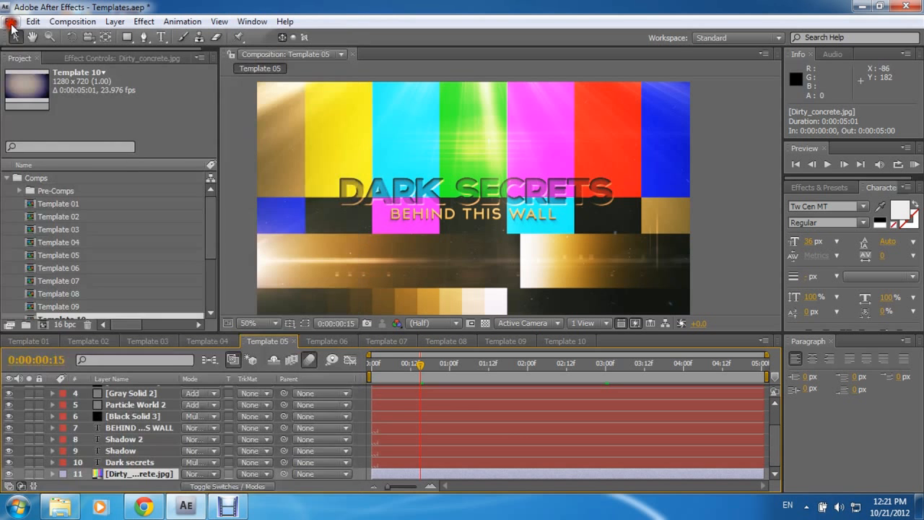
Step: Switch to a fresh Chrome window and run an image search for "texture"
{"action": "right_click", "coordinate": [145, 505]}
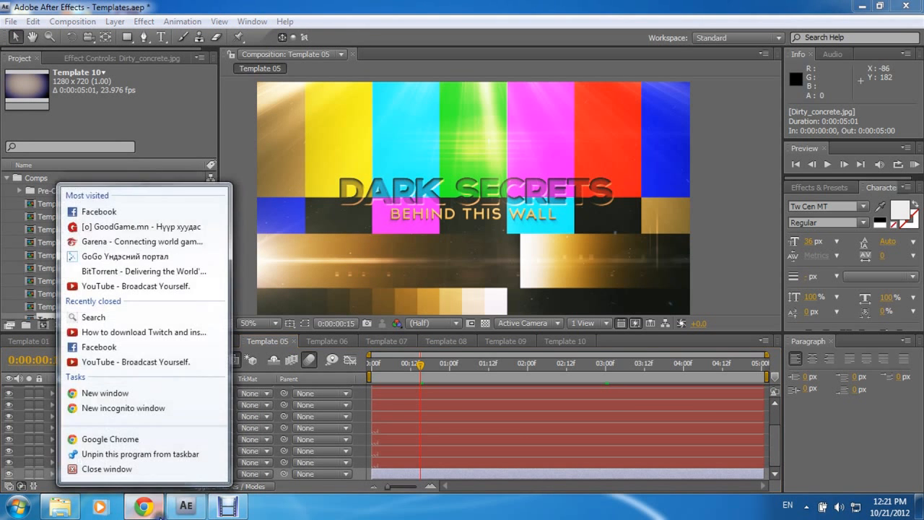
{"action": "left_click", "coordinate": [94, 472]}
{"action": "left_click", "coordinate": [143, 509]}
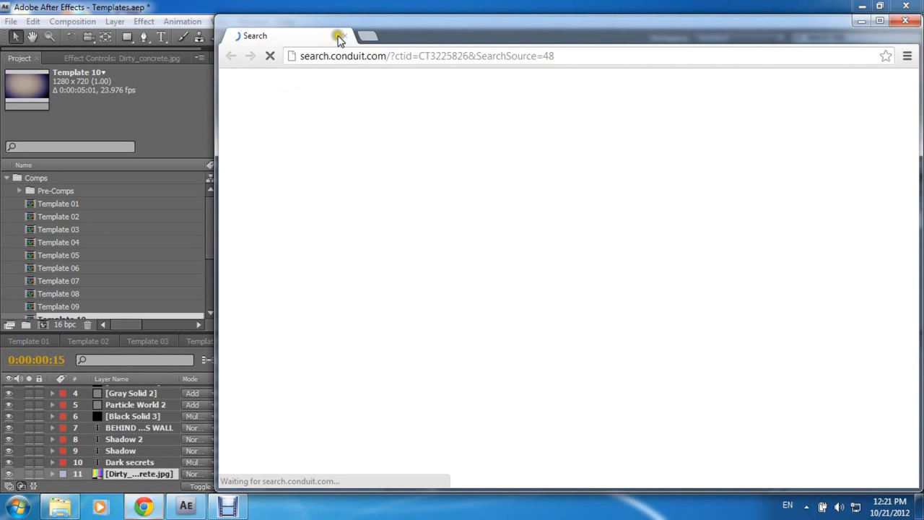
{"action": "type", "text": "texture"}
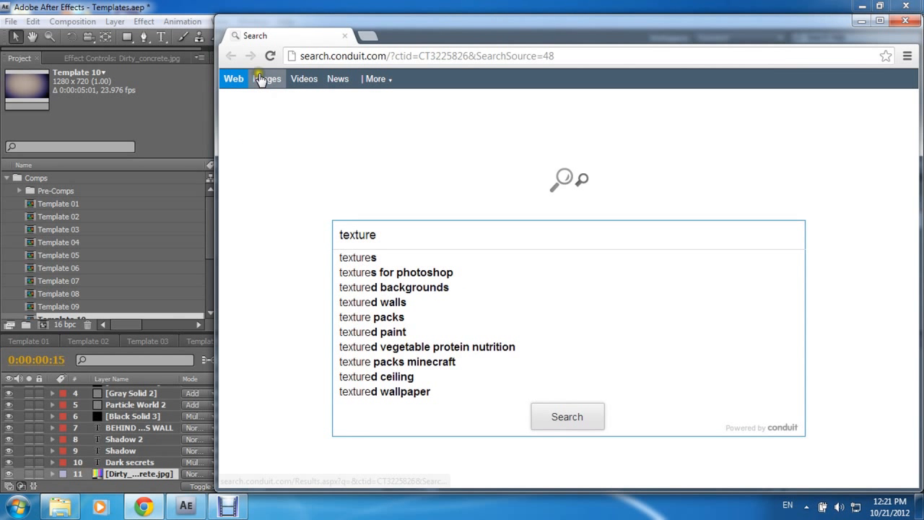
{"action": "key", "text": "Return"}
{"action": "left_click", "coordinate": [585, 280]}
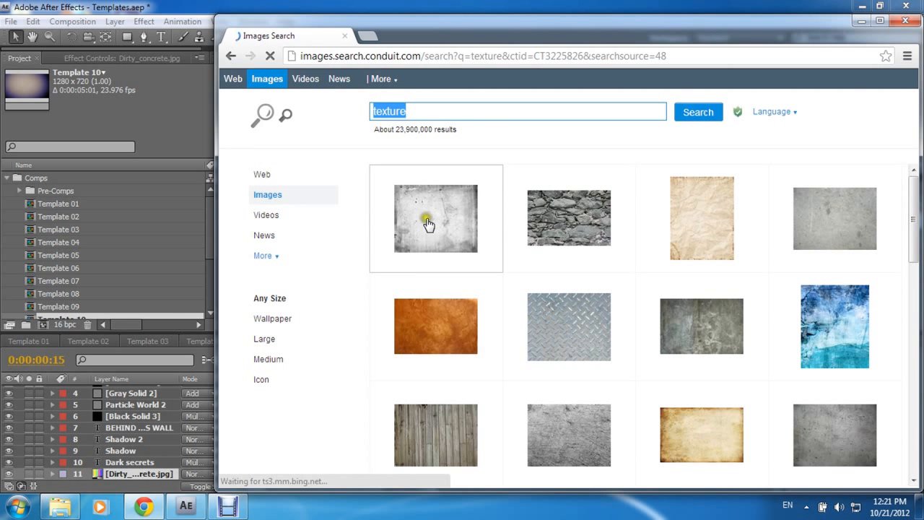
Step: Open the first grunge texture result and save its image to Downloads as the JPEG GrungeTexture-2
{"action": "left_click", "coordinate": [428, 223]}
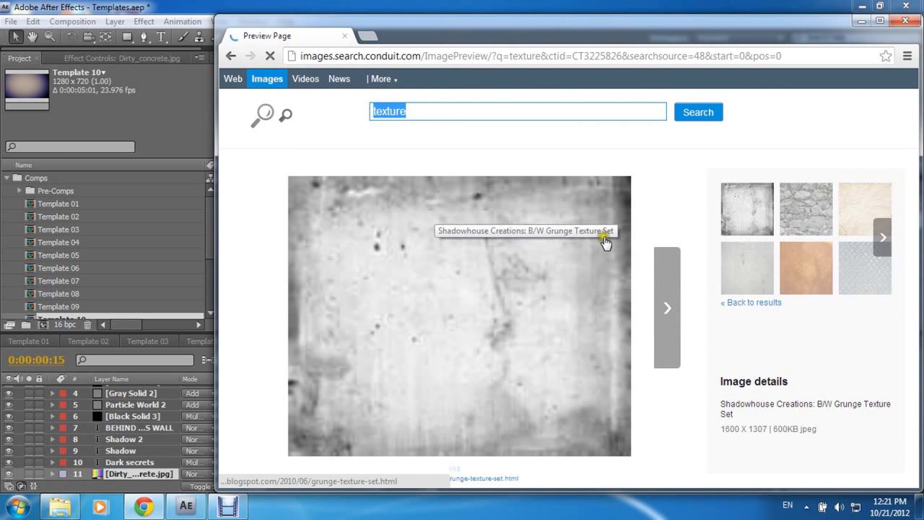
{"action": "left_click_drag", "start_coordinate": [446, 29], "coordinate": [327, 1]}
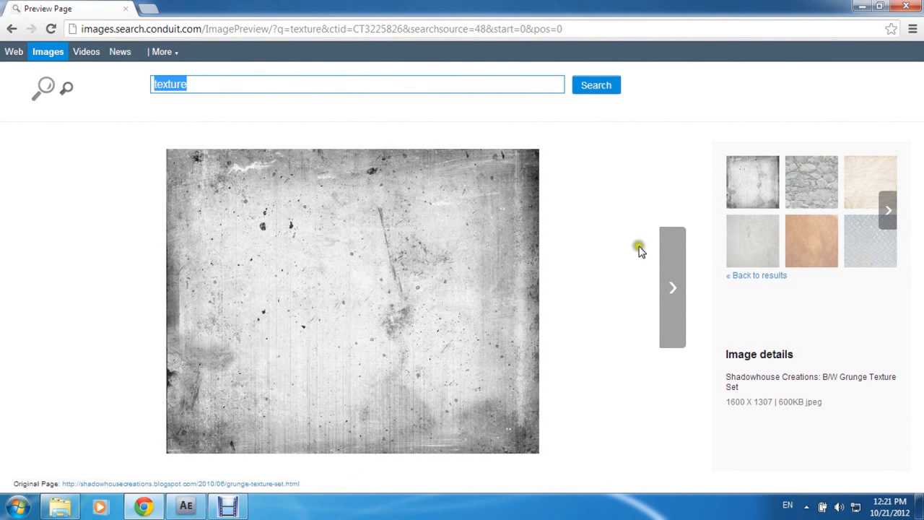
{"action": "right_click", "coordinate": [396, 300]}
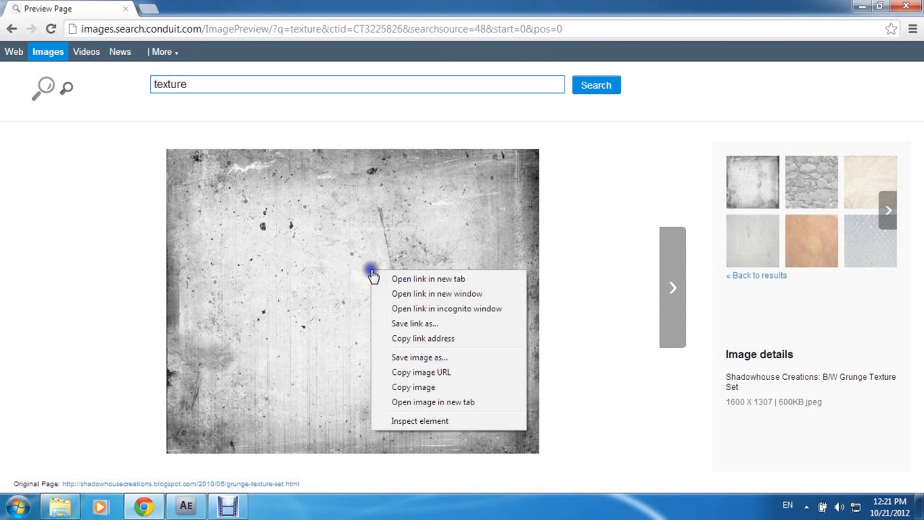
{"action": "left_click", "coordinate": [412, 356]}
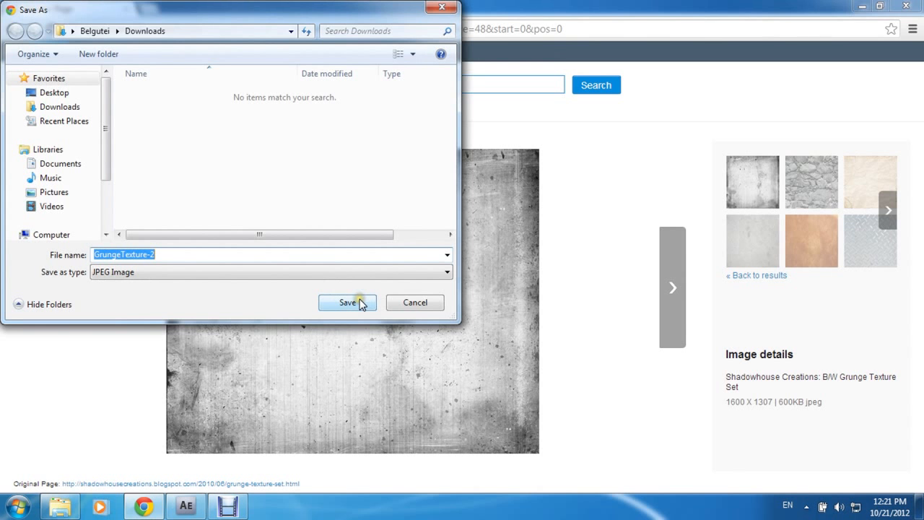
{"action": "left_click", "coordinate": [59, 107]}
{"action": "left_click", "coordinate": [341, 303]}
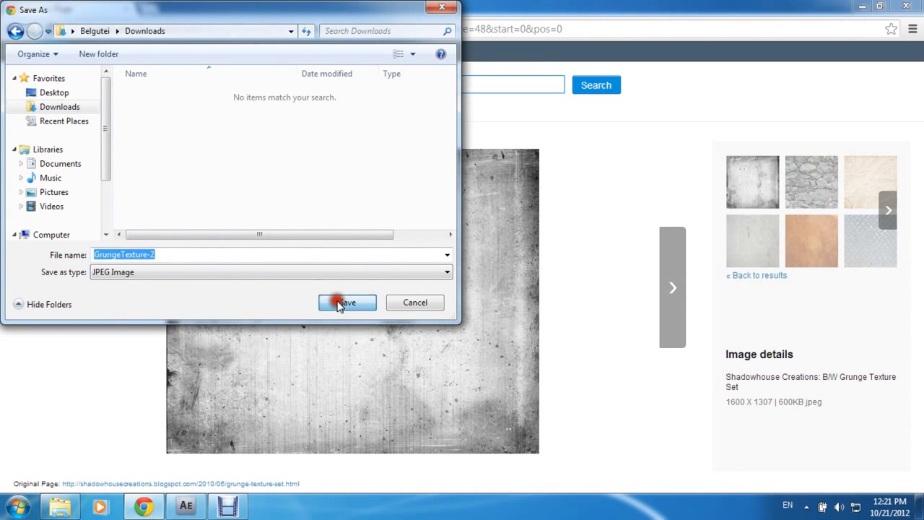
Step: Switch back to After Effects and import GrungeTexture-2.jpg from the Downloads folder
{"action": "left_click", "coordinate": [180, 509]}
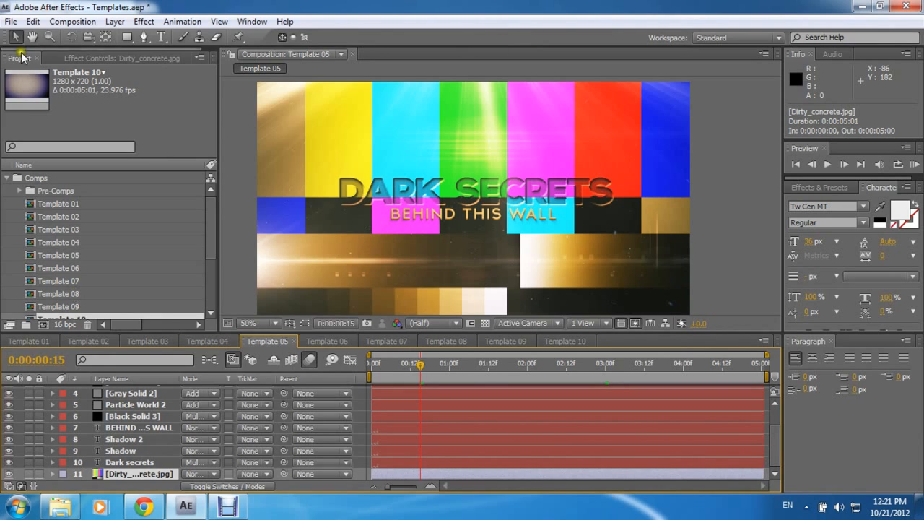
{"action": "left_click", "coordinate": [11, 21]}
{"action": "left_click", "coordinate": [49, 216]}
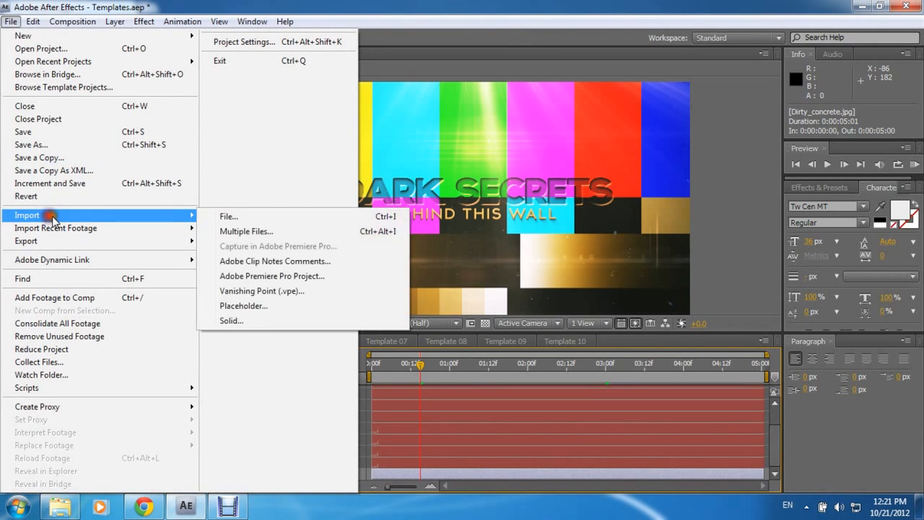
{"action": "left_click", "coordinate": [228, 216]}
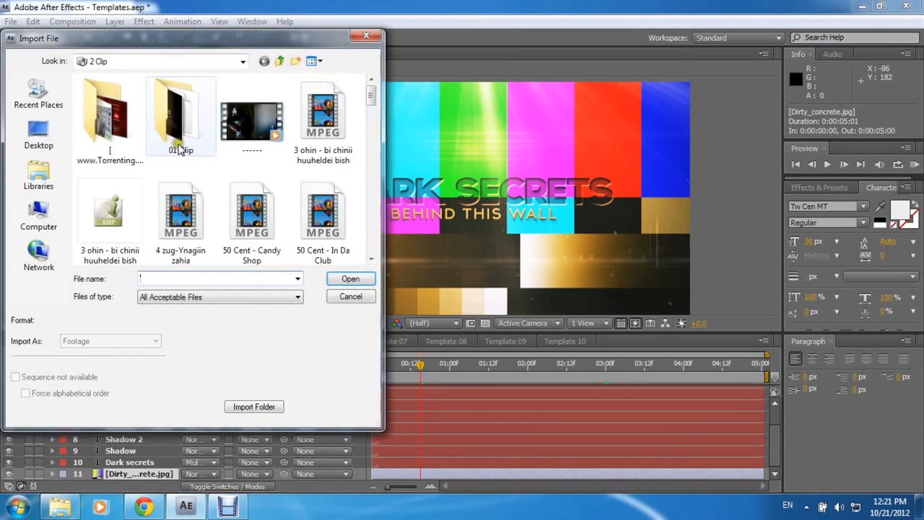
{"action": "left_click", "coordinate": [228, 61]}
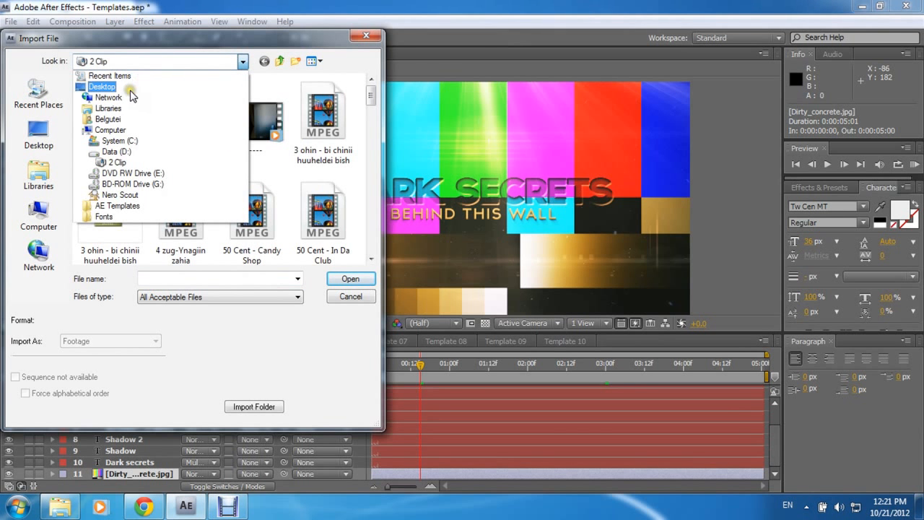
{"action": "left_click", "coordinate": [110, 119]}
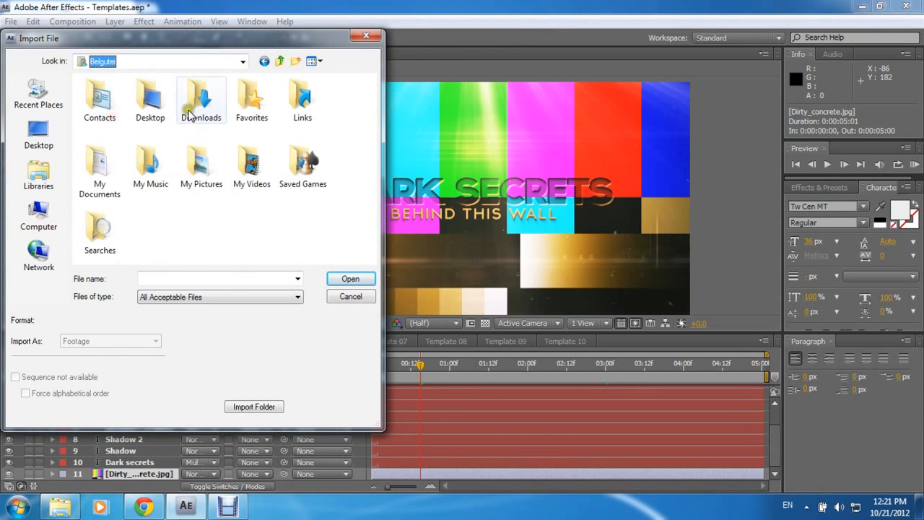
{"action": "double_click", "coordinate": [189, 108]}
{"action": "double_click", "coordinate": [141, 117]}
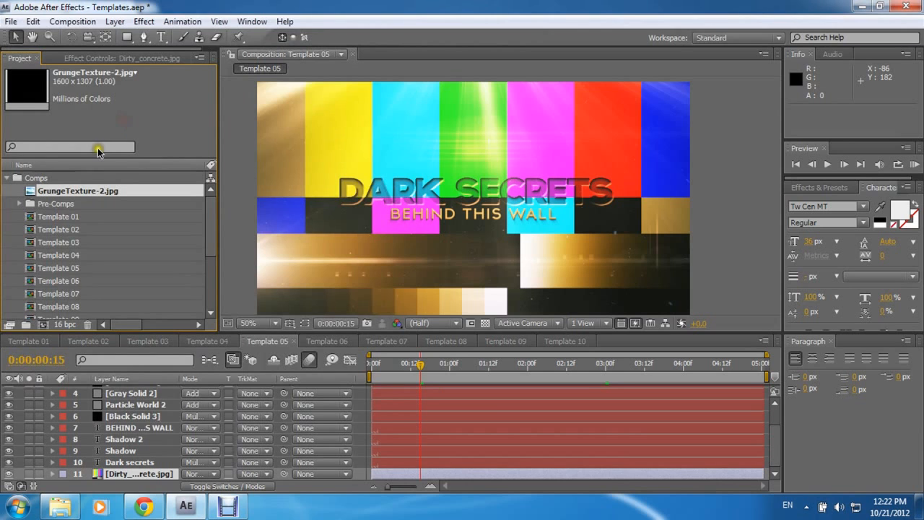
Step: Place GrungeTexture-2.jpg directly above the Dirty_concrete.jpg layer in Template 05 and preview the title at 0:00:00:18
{"action": "left_click_drag", "start_coordinate": [56, 191], "coordinate": [125, 471]}
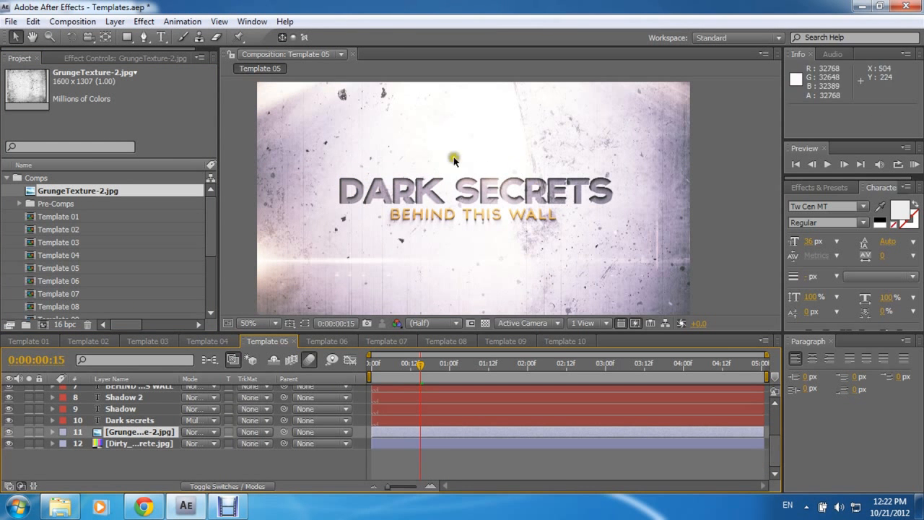
{"action": "mouse_move", "coordinate": [419, 364]}
{"action": "left_mouse_down"}
{"action": "mouse_move", "coordinate": [383, 364]}
{"action": "mouse_move", "coordinate": [428, 364]}
{"action": "left_mouse_up"}
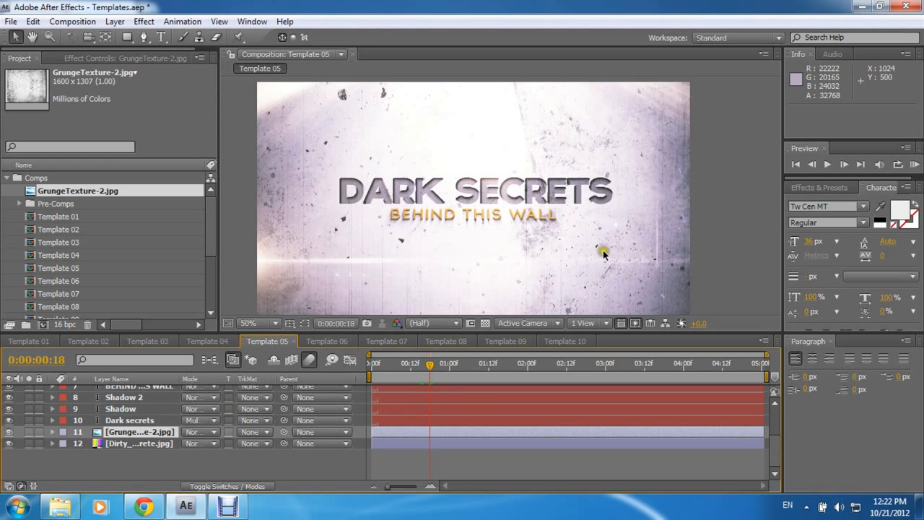
Step: Apply the Curves effect to the GrungeTexture-2.jpg layer and shape its RGB curve into a gentle S
{"action": "left_click", "coordinate": [116, 21]}
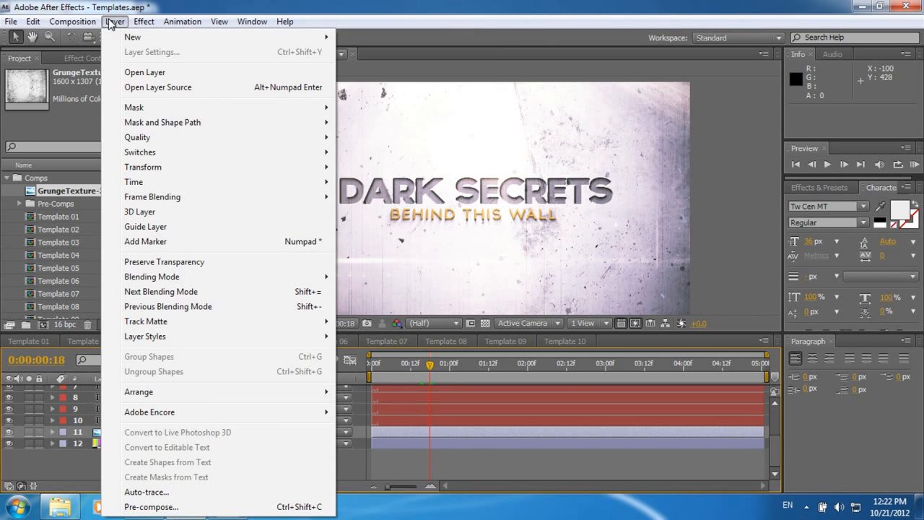
{"action": "mouse_move", "coordinate": [142, 21]}
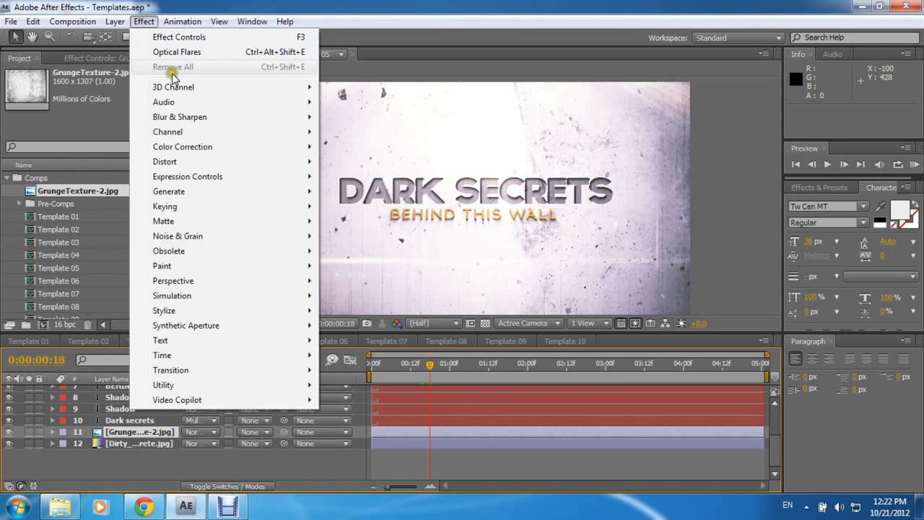
{"action": "mouse_move", "coordinate": [173, 148]}
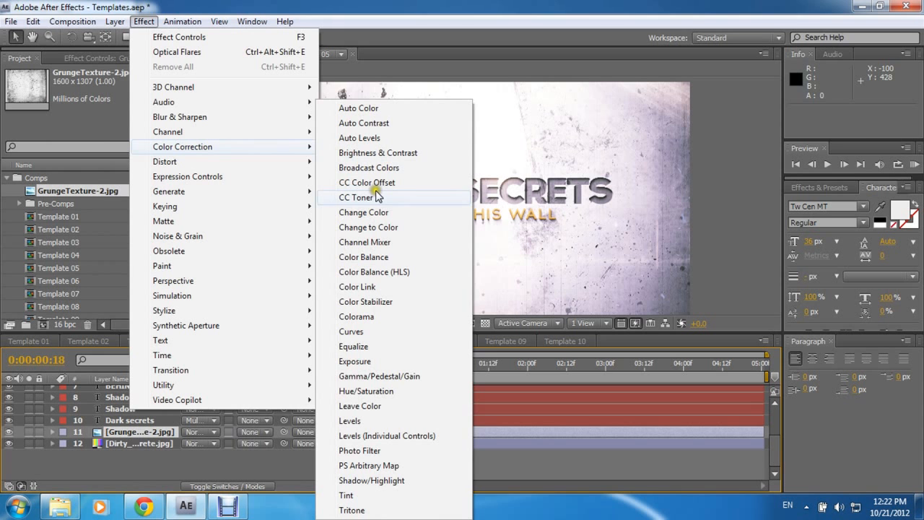
{"action": "left_click", "coordinate": [367, 332]}
{"action": "mouse_move", "coordinate": [104, 159]}
{"action": "left_mouse_down"}
{"action": "mouse_move", "coordinate": [115, 186]}
{"action": "mouse_move", "coordinate": [107, 154]}
{"action": "left_mouse_up"}
{"action": "left_click_drag", "start_coordinate": [74, 194], "coordinate": [85, 207]}
{"action": "left_click", "coordinate": [84, 206]}
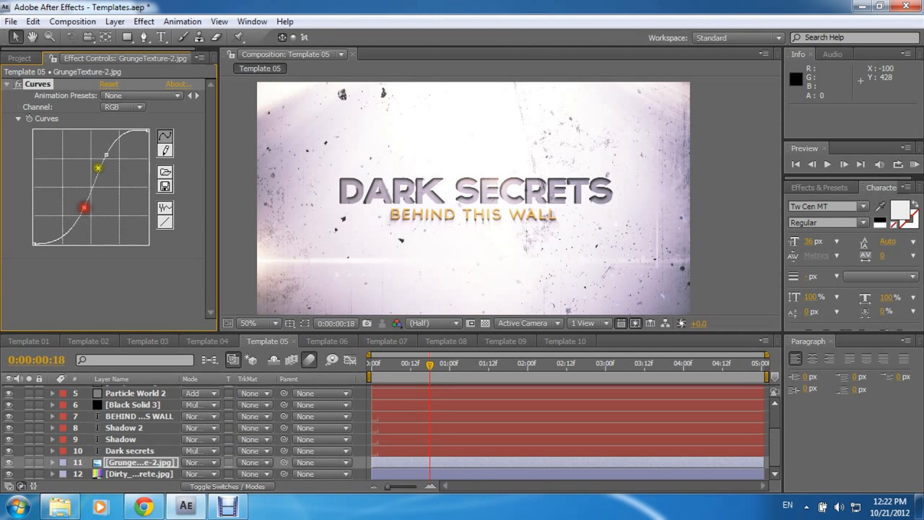
{"action": "left_click_drag", "start_coordinate": [105, 156], "coordinate": [108, 177]}
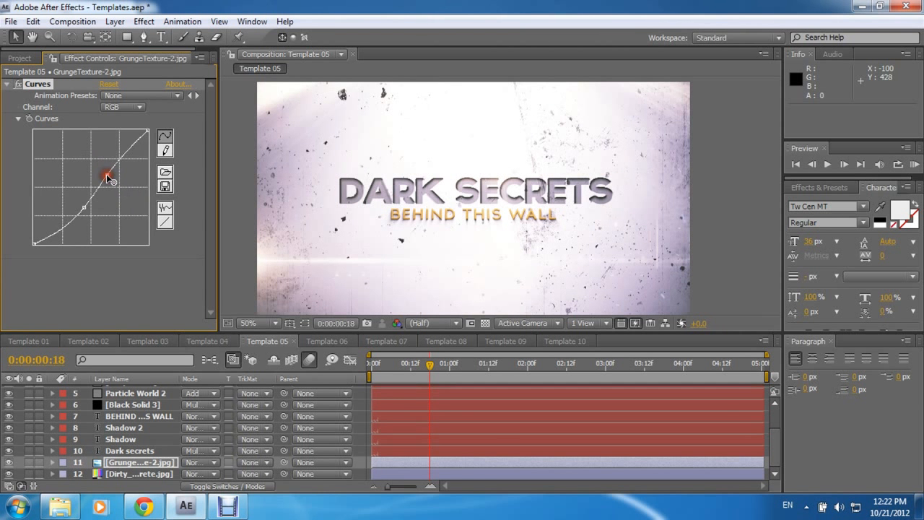
Step: Lower the midtones of the Red channel in the texture's Curves effect
{"action": "left_click", "coordinate": [136, 108]}
{"action": "left_click", "coordinate": [132, 124]}
{"action": "left_click_drag", "start_coordinate": [116, 179], "coordinate": [112, 195]}
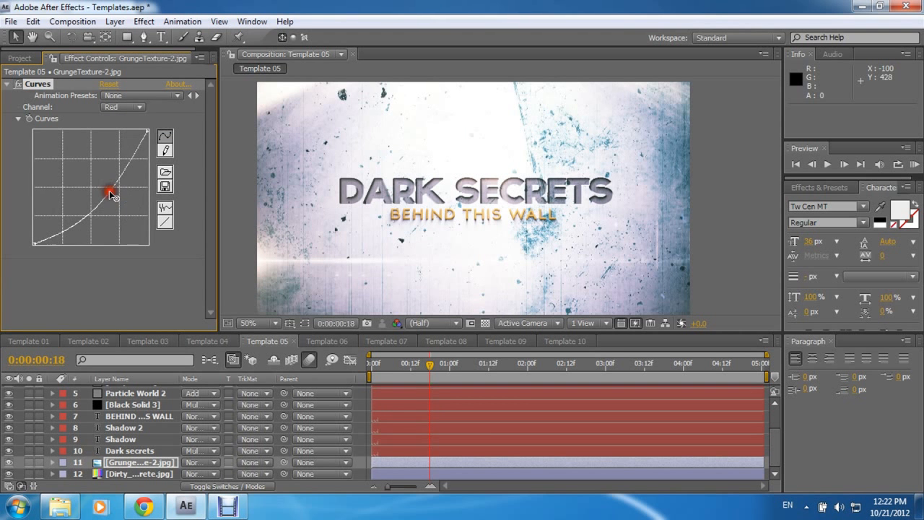
Step: Pull down the Green and Blue channel curves in the texture's Curves effect for a yellow-green tint
{"action": "left_click", "coordinate": [123, 107]}
{"action": "left_click", "coordinate": [133, 108]}
{"action": "left_click", "coordinate": [126, 107]}
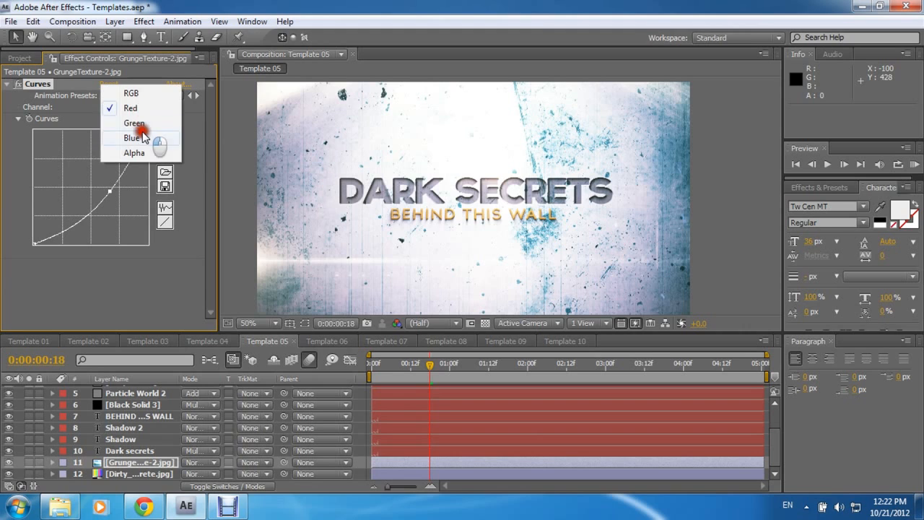
{"action": "left_click", "coordinate": [136, 123]}
{"action": "left_click_drag", "start_coordinate": [109, 172], "coordinate": [89, 208]}
{"action": "left_click", "coordinate": [138, 107]}
{"action": "left_click", "coordinate": [137, 125]}
{"action": "left_click_drag", "start_coordinate": [102, 176], "coordinate": [128, 190]}
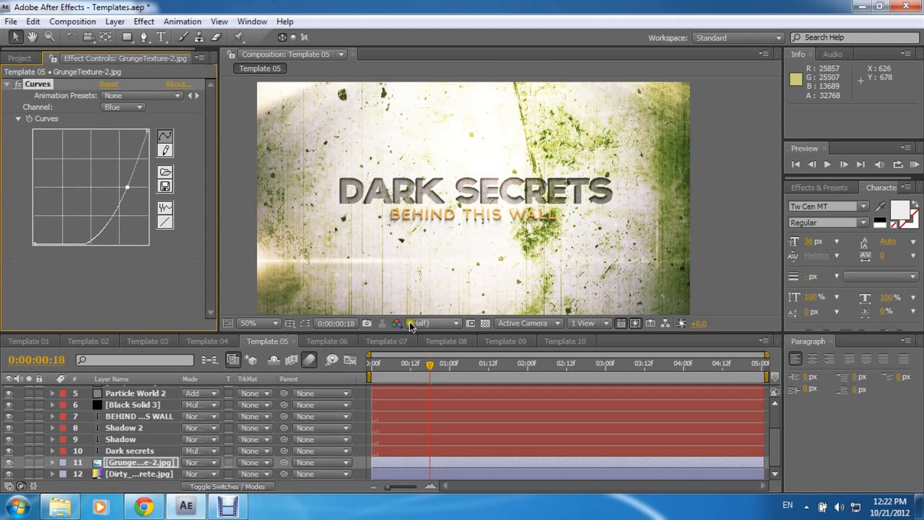
Step: Try the Gamma/Pedestal/Gain effect on the GrungeTexture-2.jpg layer and remove it
{"action": "left_click", "coordinate": [144, 20]}
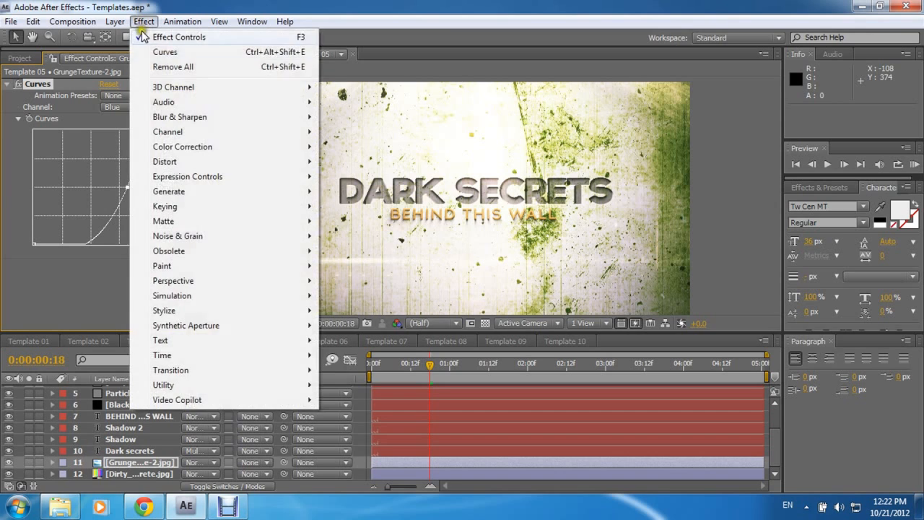
{"action": "mouse_move", "coordinate": [182, 146]}
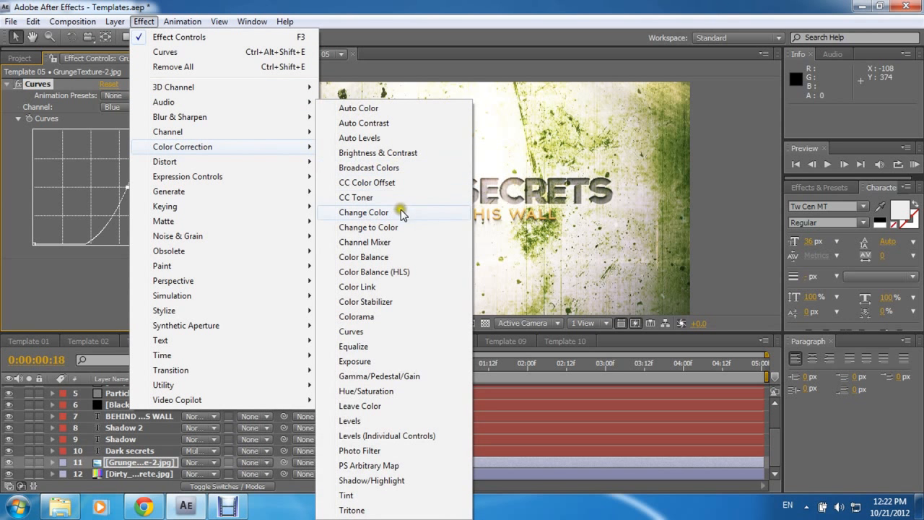
{"action": "left_click", "coordinate": [396, 377]}
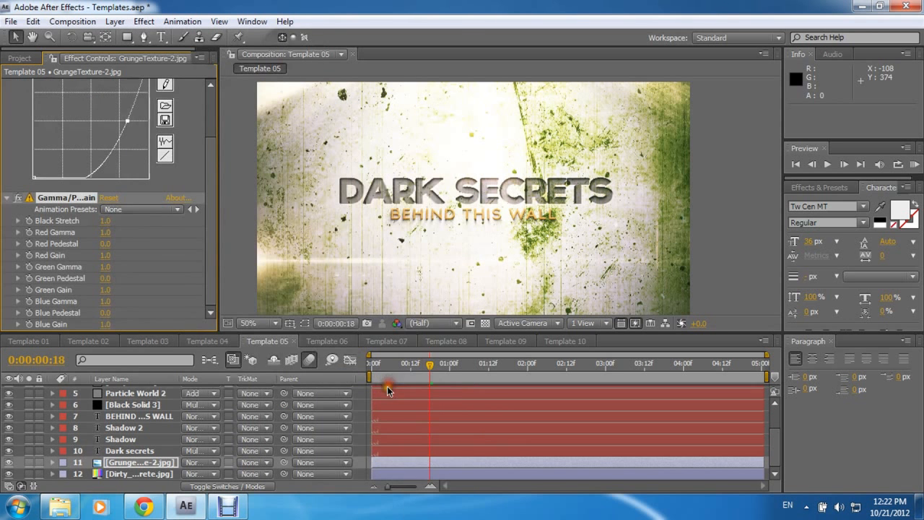
{"action": "key", "text": "Delete"}
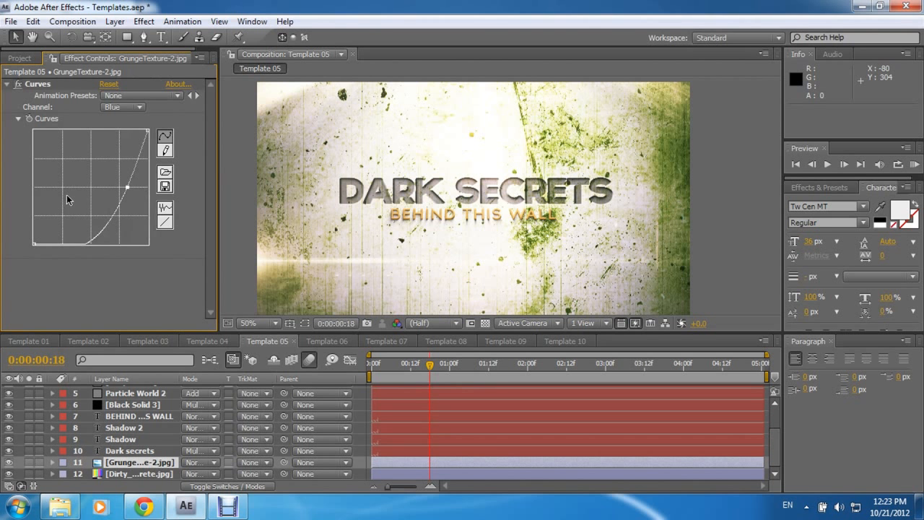
Step: Apply the Hue/Saturation effect to the GrungeTexture-2.jpg layer and set its Master Hue to +60°
{"action": "left_click", "coordinate": [143, 21]}
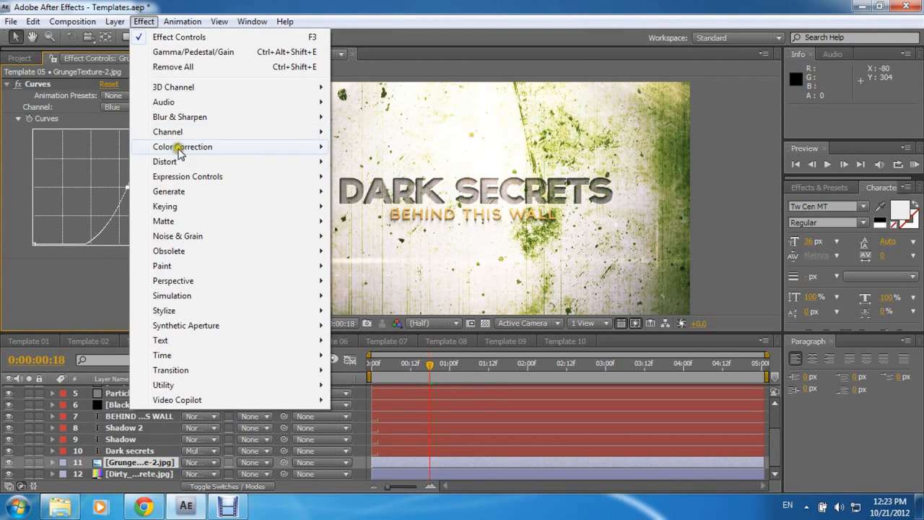
{"action": "mouse_move", "coordinate": [285, 149]}
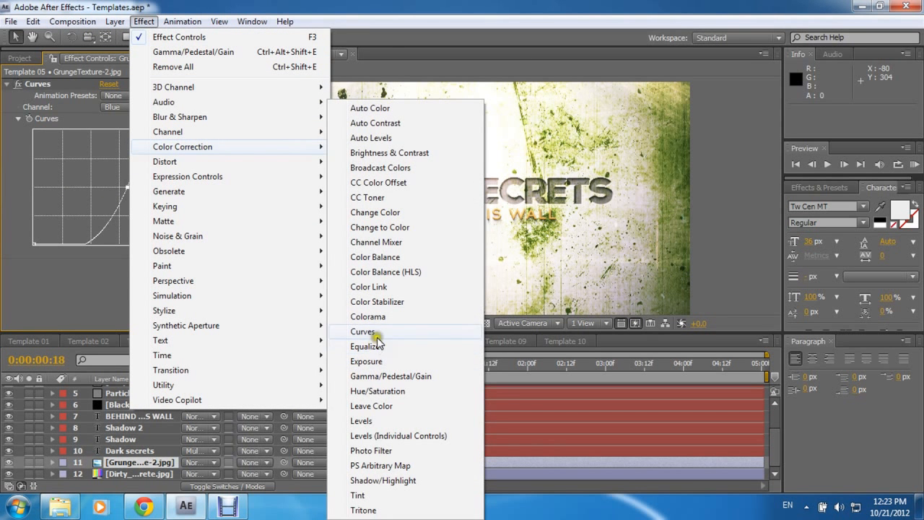
{"action": "left_click", "coordinate": [380, 390]}
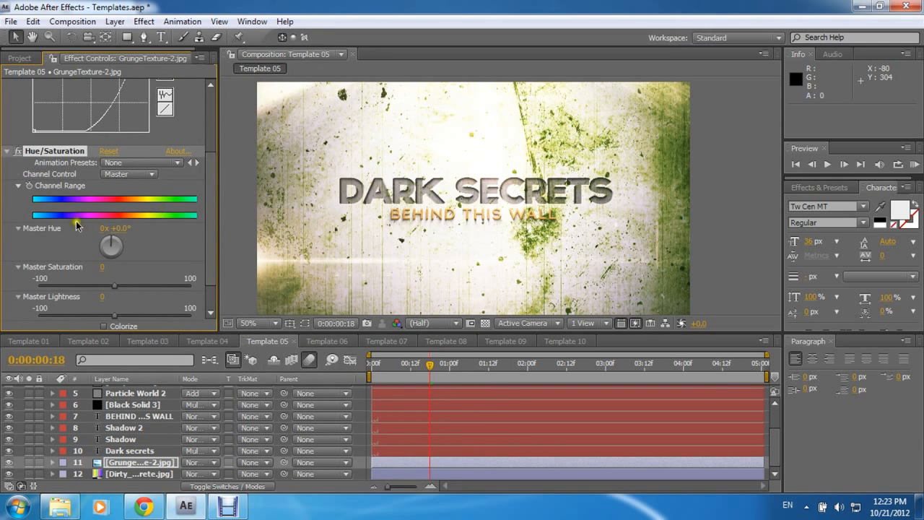
{"action": "left_click_drag", "start_coordinate": [121, 234], "coordinate": [160, 227]}
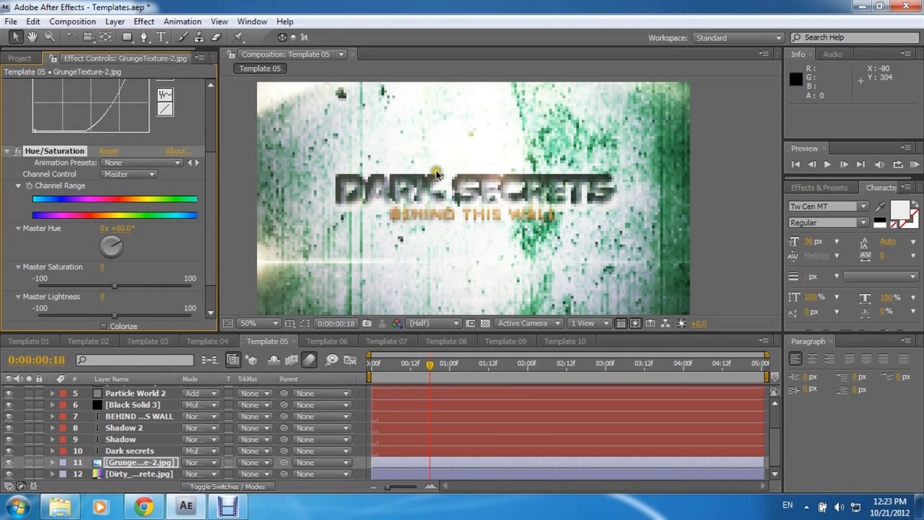
Step: Delete the Dirty_concrete.jpg layer from the Template 05 composition
{"action": "left_click", "coordinate": [137, 474]}
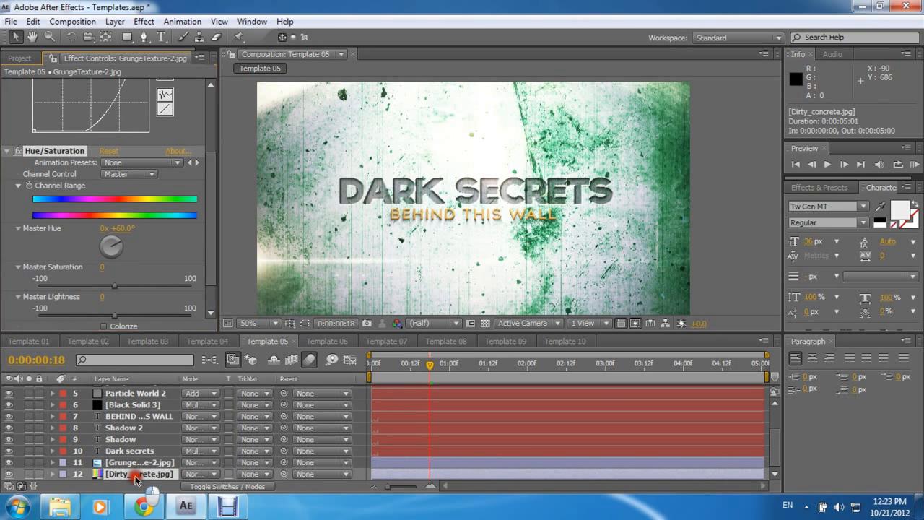
{"action": "key", "text": "ctrl+Up"}
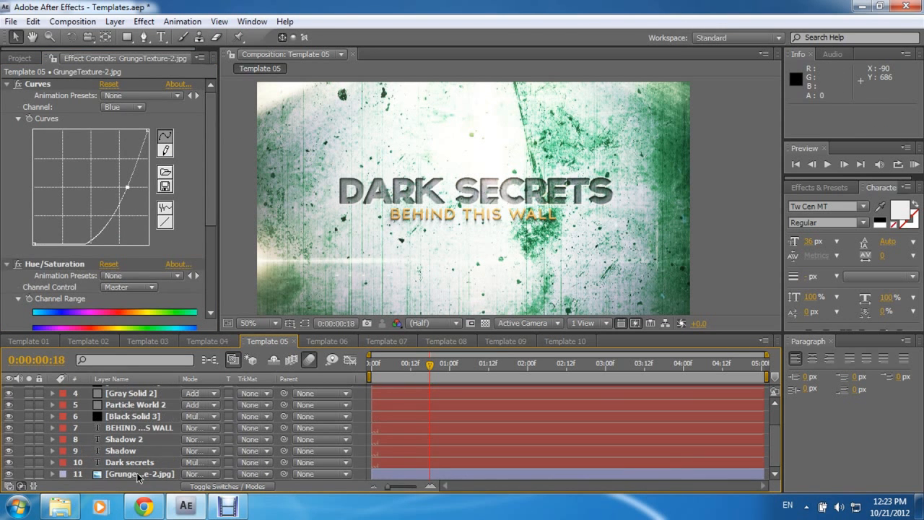
Step: Replace the text of the Dark secrets title layer with "DreamPSd"
{"action": "scroll", "coordinate": [144, 437], "scroll_direction": "up", "scroll_amount": 1}
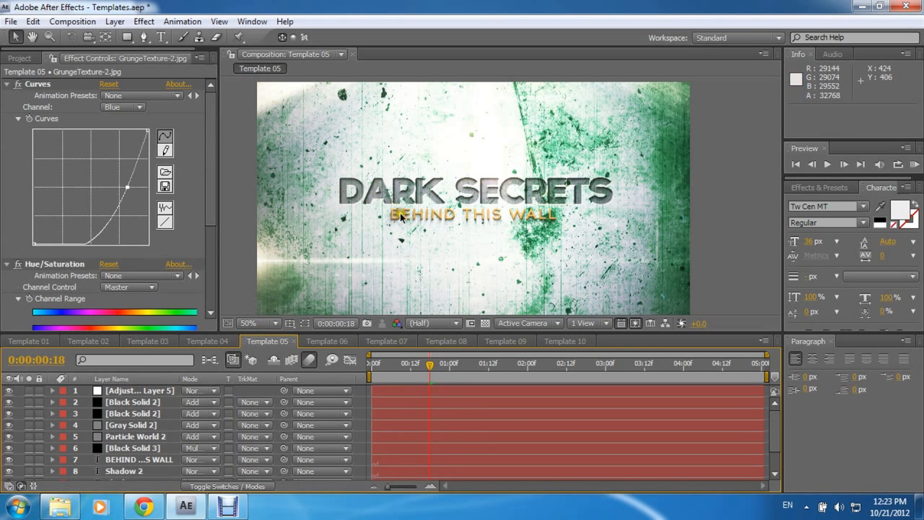
{"action": "scroll", "coordinate": [137, 456], "scroll_direction": "down", "scroll_amount": 1}
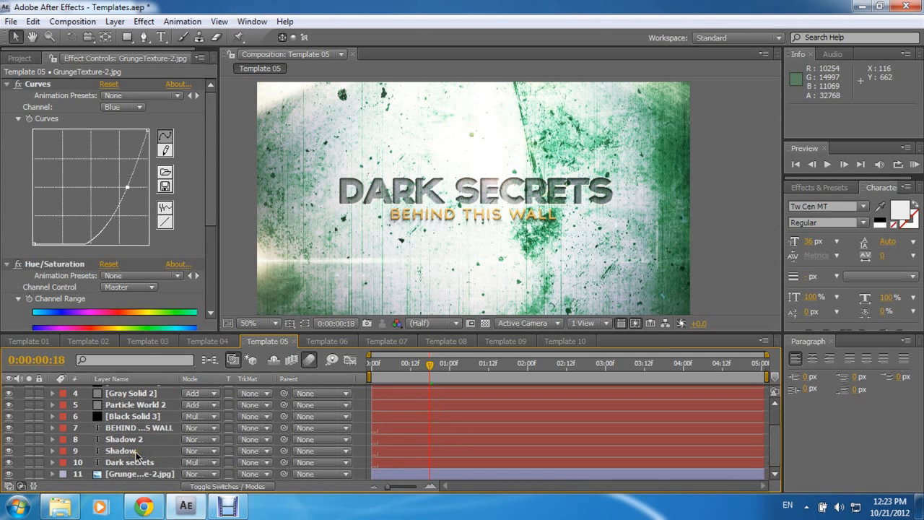
{"action": "left_click", "coordinate": [129, 462]}
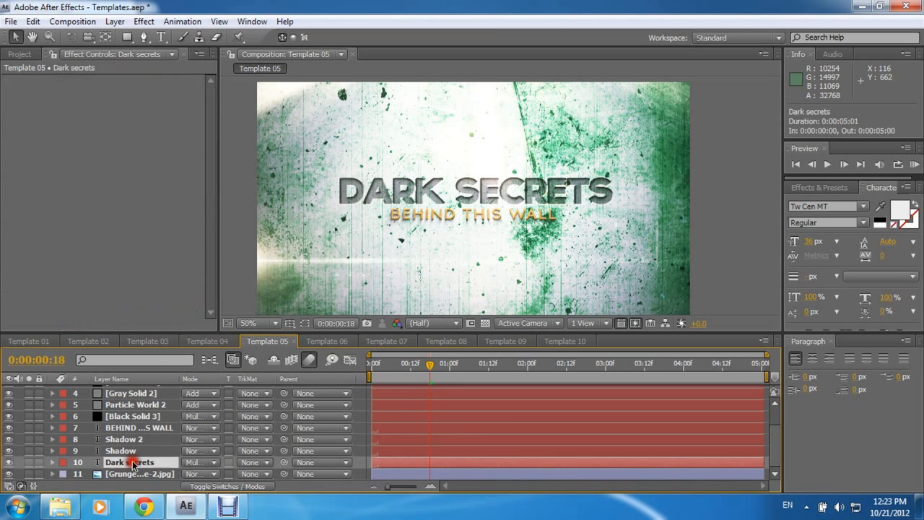
{"action": "double_click", "coordinate": [129, 463]}
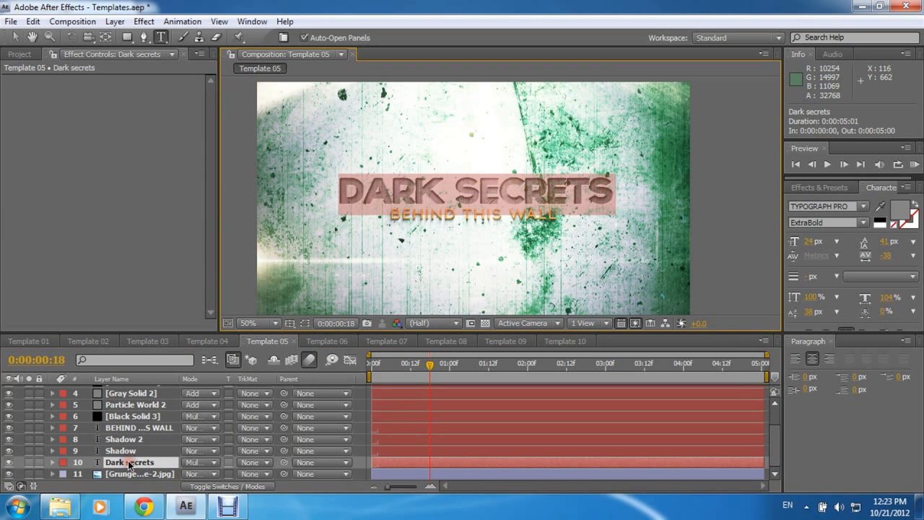
{"action": "type", "text": "D"}
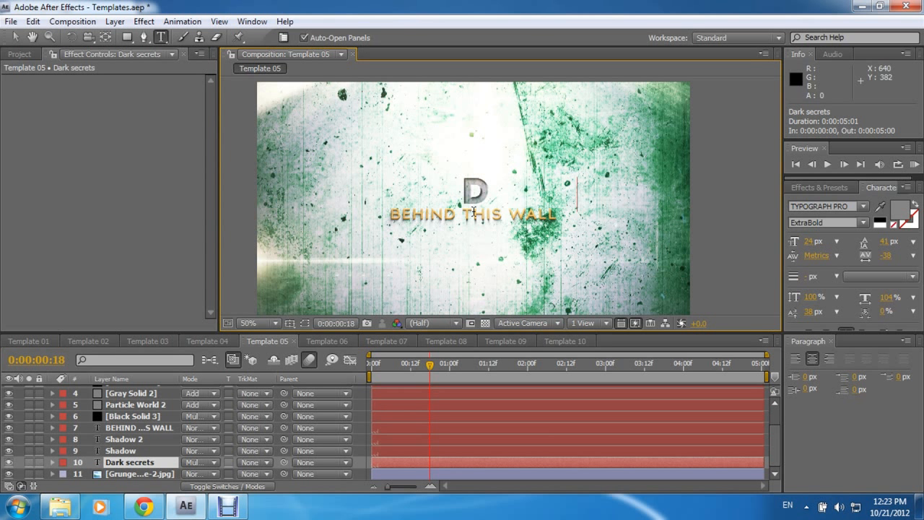
{"action": "type", "text": "REAMPSD"}
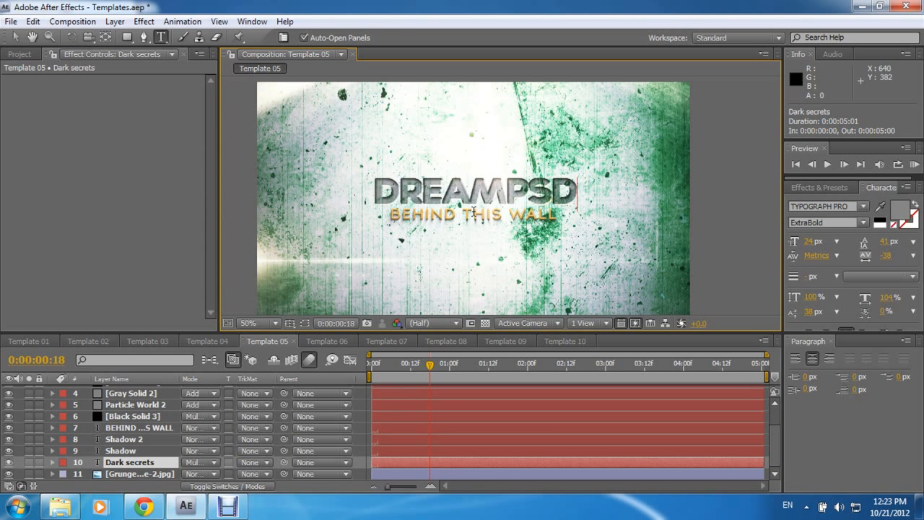
Step: Replace the text of the BEHIND THIS WALL and Shadow 2 layers with "Only on DreamPSd" and preview the frame at 0:00:02:02
{"action": "left_click", "coordinate": [130, 430]}
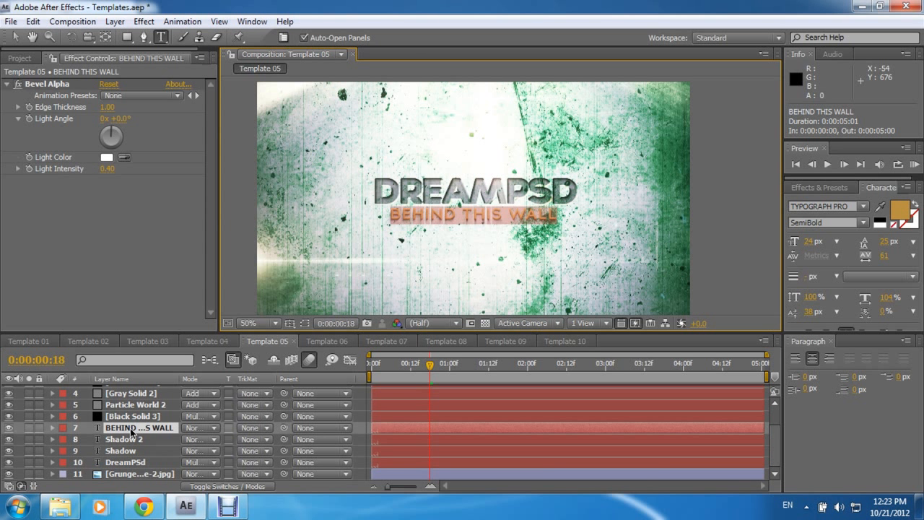
{"action": "left_click", "coordinate": [131, 431]}
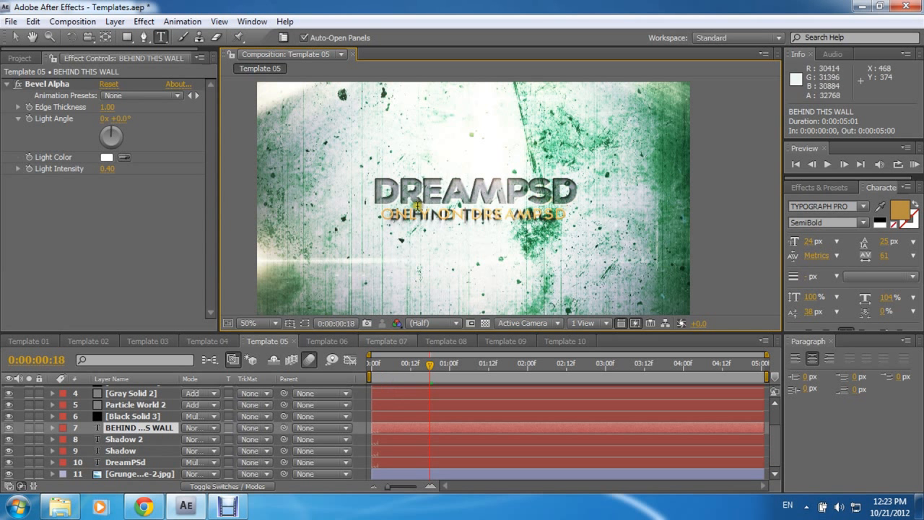
{"action": "left_click", "coordinate": [135, 439]}
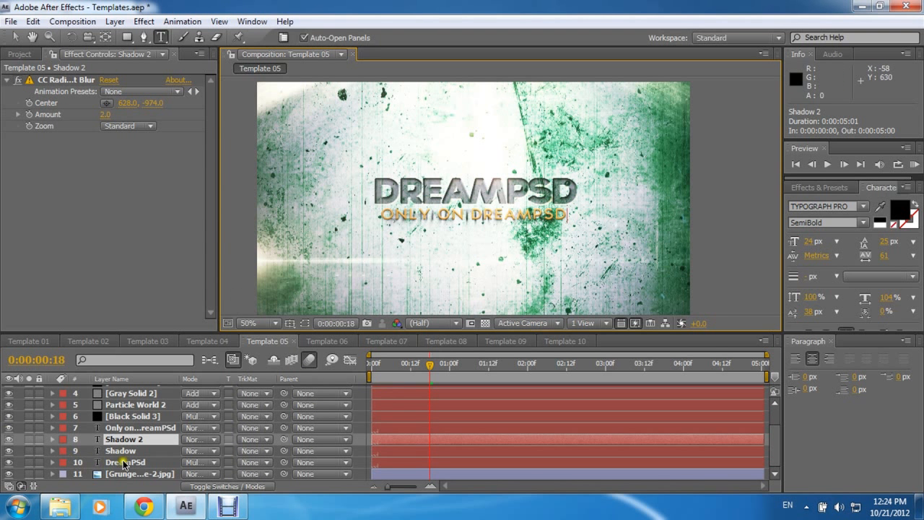
{"action": "left_click", "coordinate": [120, 451]}
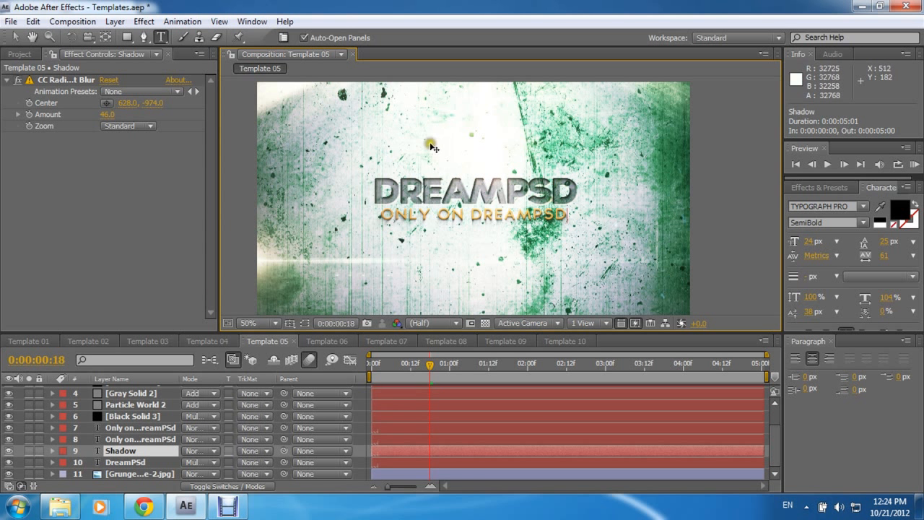
{"action": "left_click_drag", "start_coordinate": [426, 367], "coordinate": [534, 366]}
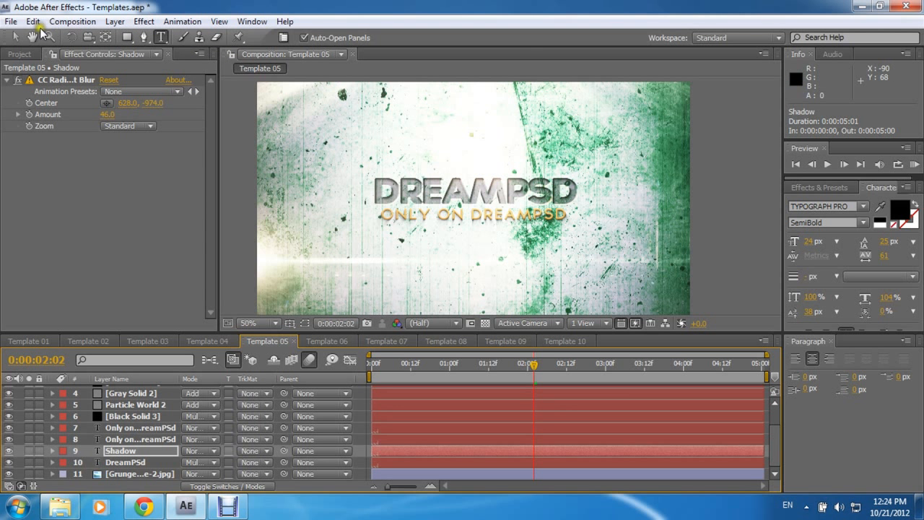
Step: Queue a pre-render of Template 05, saving it as the Video For Windows file Template 05 in Downloads
{"action": "left_click", "coordinate": [65, 24]}
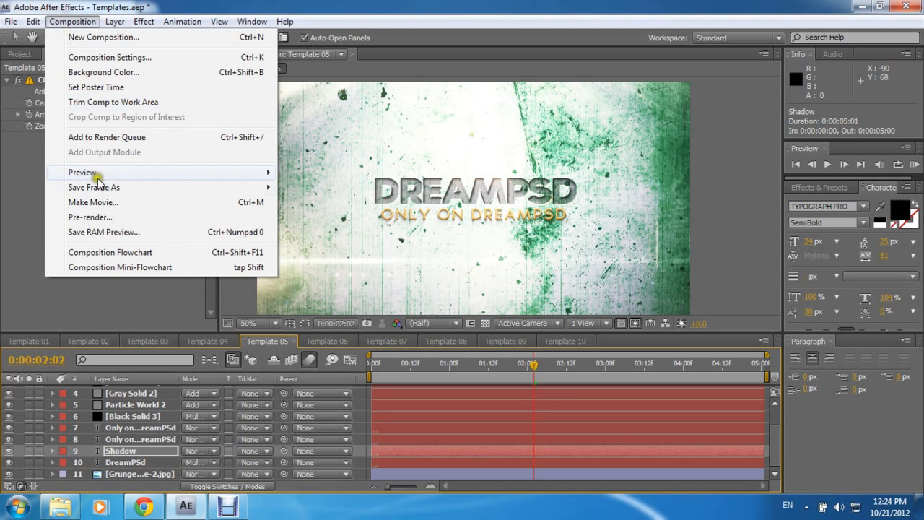
{"action": "left_click", "coordinate": [90, 217]}
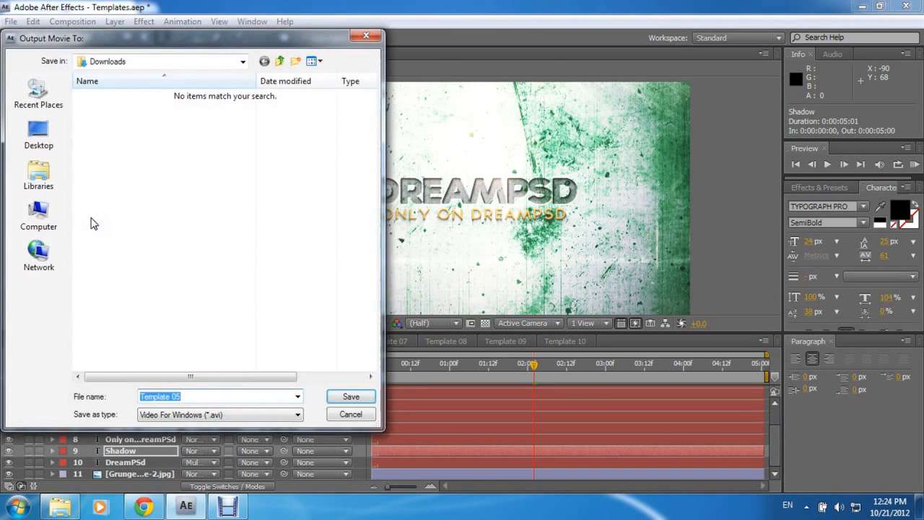
{"action": "left_click", "coordinate": [348, 399]}
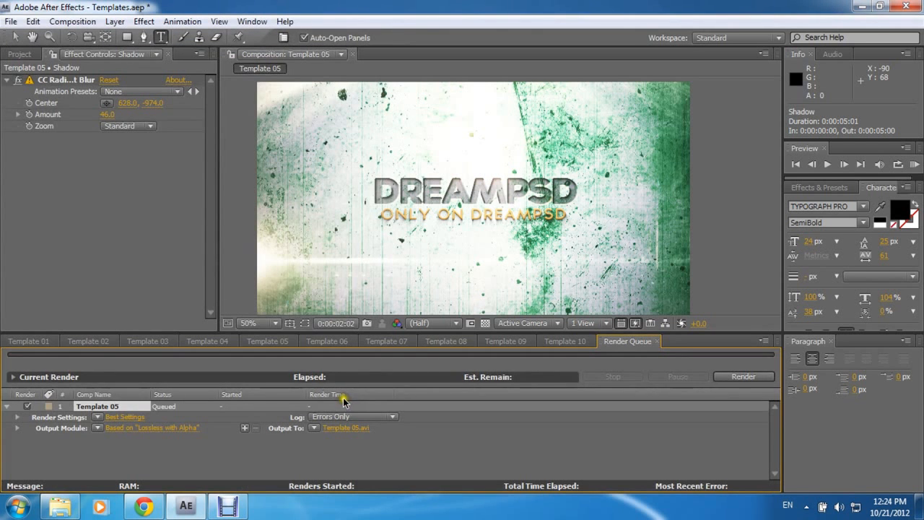
Step: In Template 05's render settings, keep Best quality and enable the OpenGL renderer
{"action": "left_click", "coordinate": [122, 417]}
{"action": "left_click_drag", "start_coordinate": [329, 53], "coordinate": [88, 59]}
{"action": "left_click", "coordinate": [133, 102]}
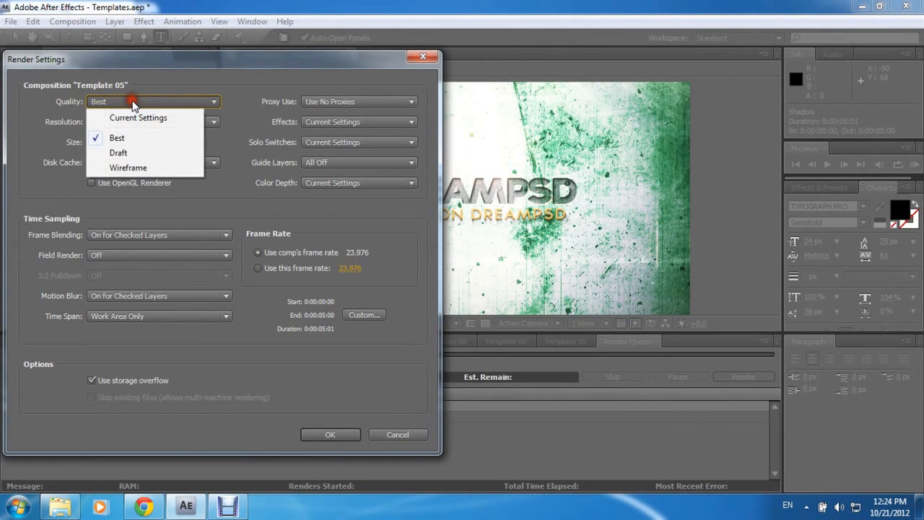
{"action": "left_click", "coordinate": [132, 101]}
{"action": "left_click", "coordinate": [89, 182]}
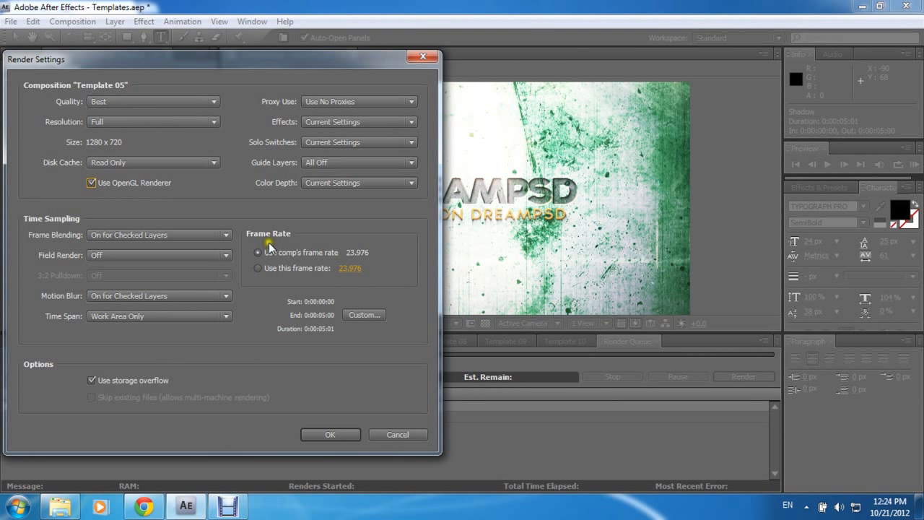
{"action": "left_click", "coordinate": [331, 435]}
Step: Turn on audio output in Template 05's output module, keeping Video For Windows format, and check the output file location
{"action": "left_click", "coordinate": [111, 427]}
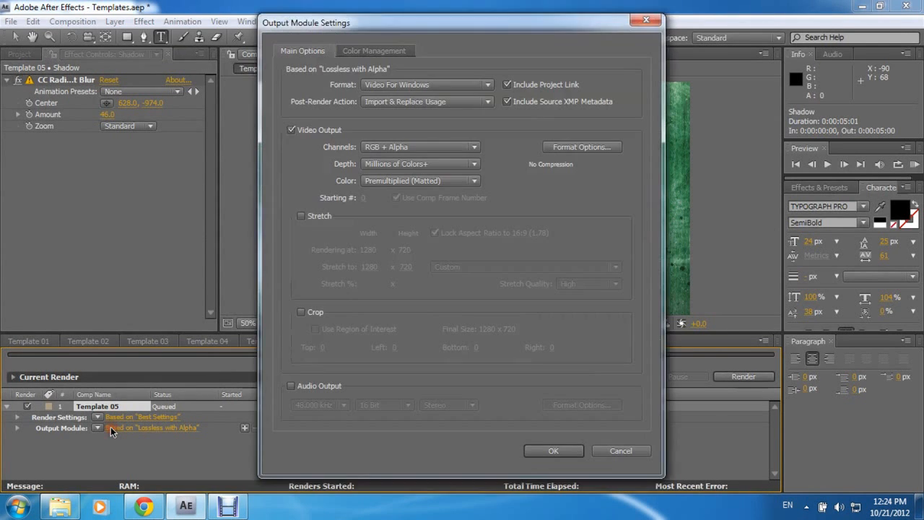
{"action": "left_click_drag", "start_coordinate": [379, 31], "coordinate": [176, 35]}
{"action": "left_click", "coordinate": [207, 91]}
{"action": "left_click", "coordinate": [206, 91]}
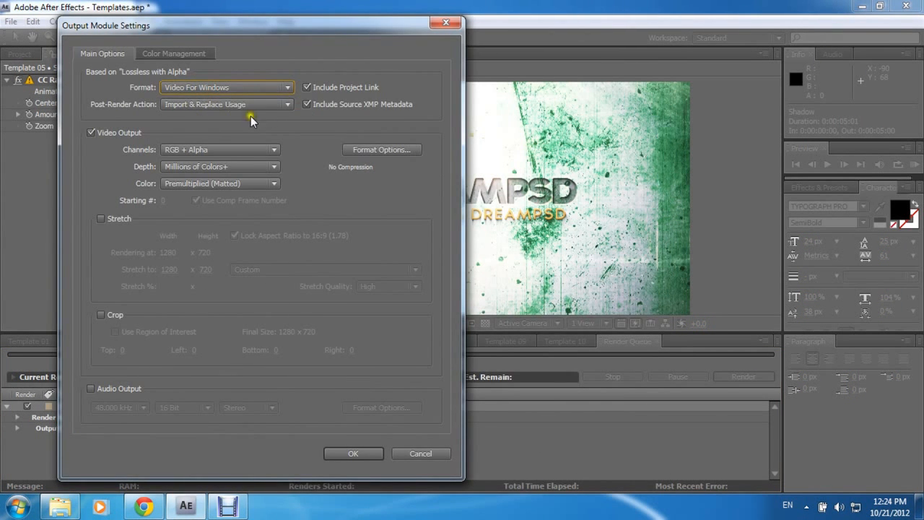
{"action": "left_click", "coordinate": [91, 388]}
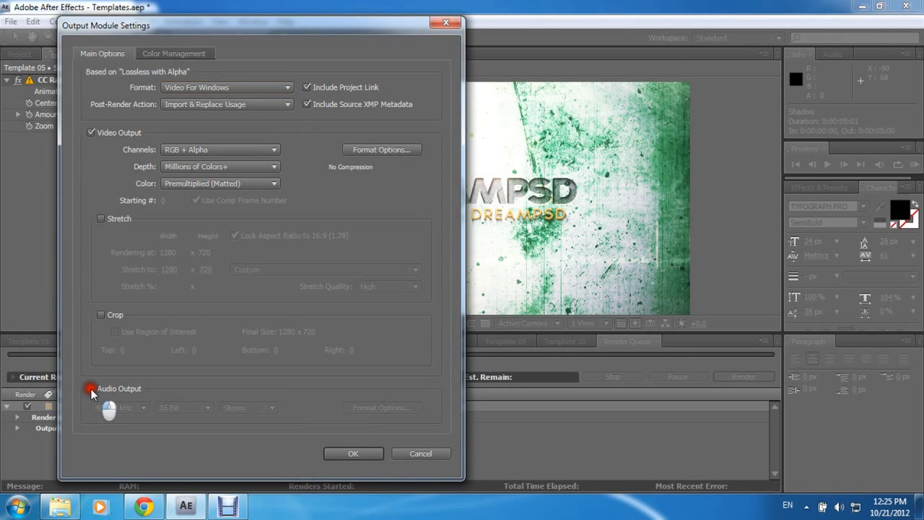
{"action": "left_click", "coordinate": [353, 454]}
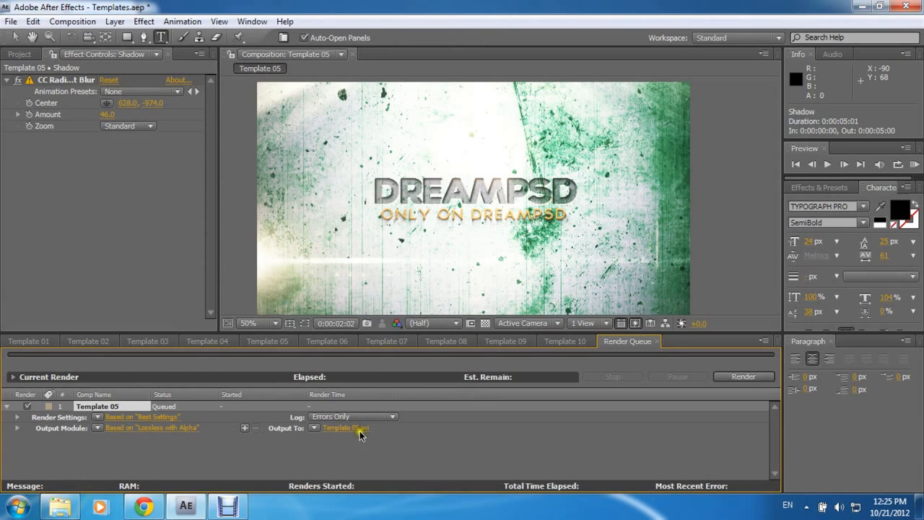
{"action": "left_click", "coordinate": [346, 427]}
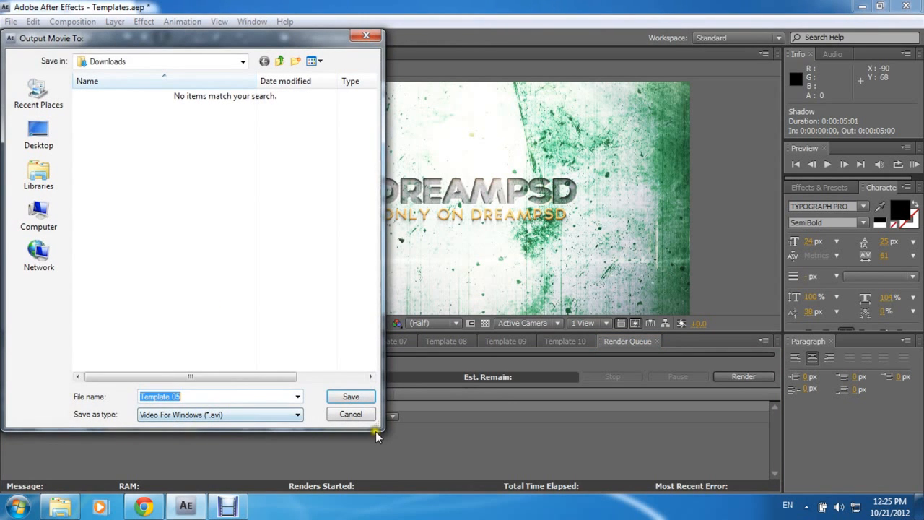
{"action": "left_click", "coordinate": [366, 36]}
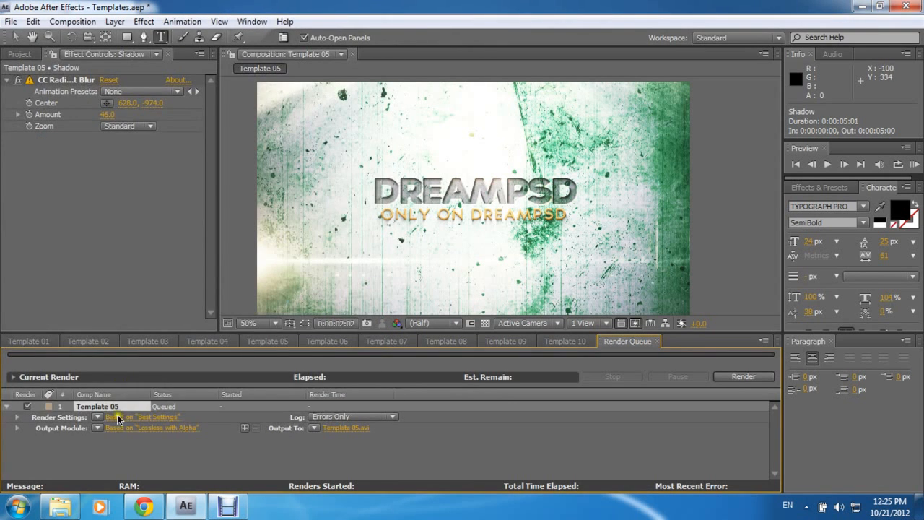
Step: In Template 05's render settings, try Half resolution, return it to Full, and set the quality to Draft
{"action": "left_click", "coordinate": [117, 416]}
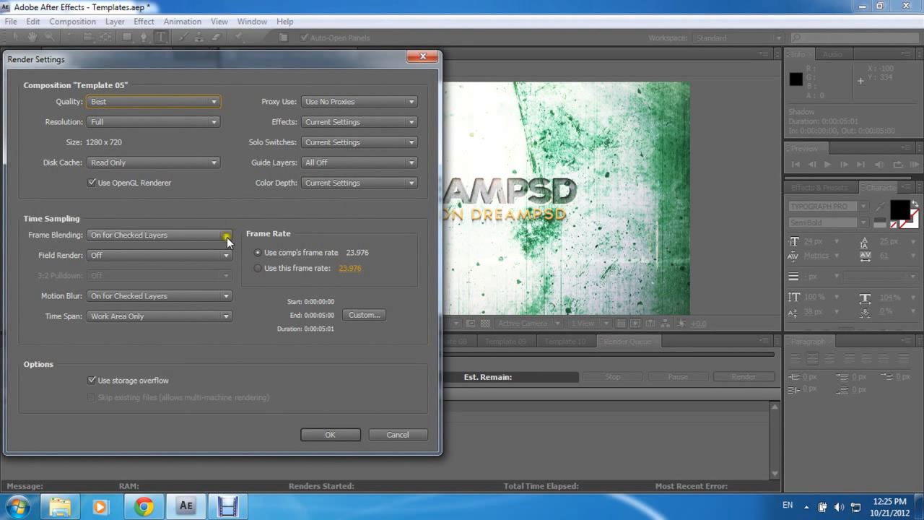
{"action": "left_click", "coordinate": [148, 122]}
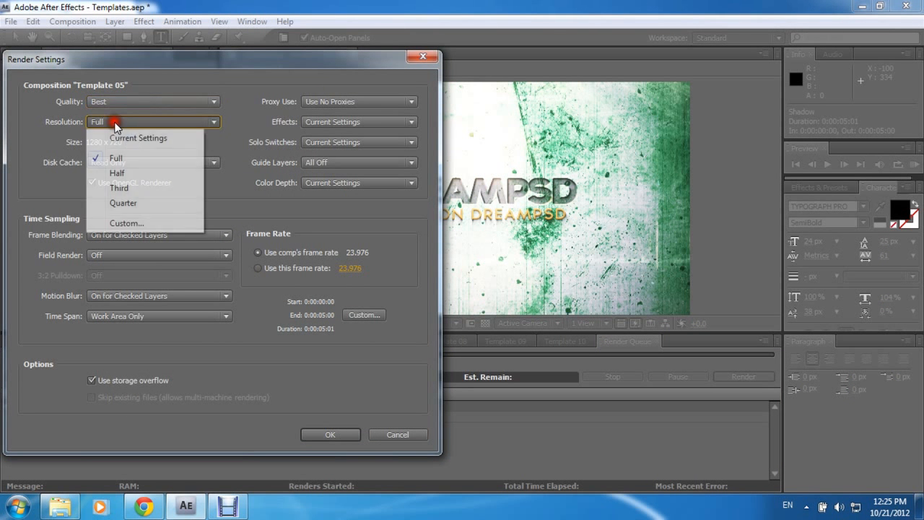
{"action": "left_click", "coordinate": [122, 173]}
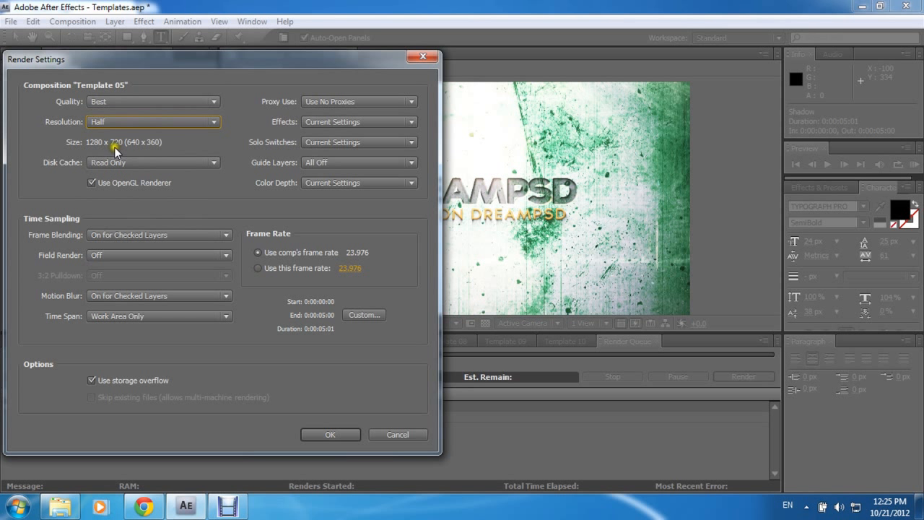
{"action": "left_click", "coordinate": [104, 123]}
{"action": "left_click", "coordinate": [105, 124]}
{"action": "left_click", "coordinate": [109, 102]}
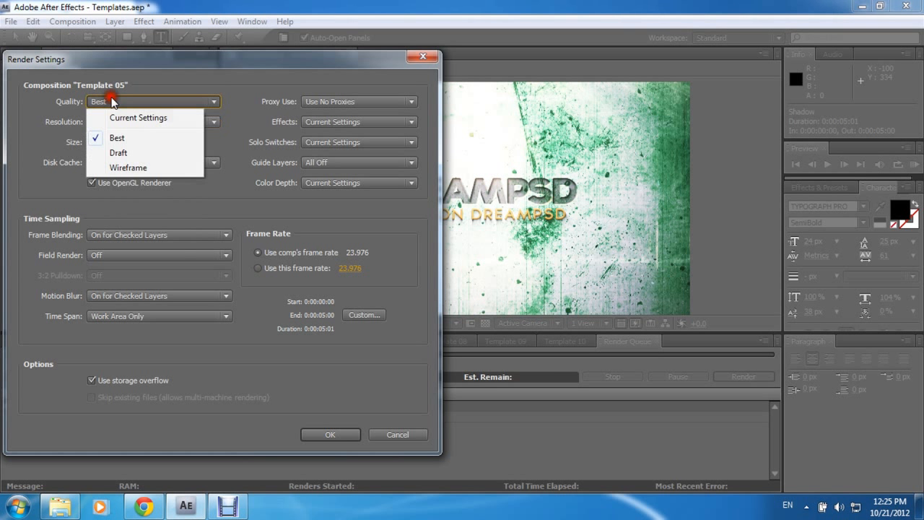
{"action": "left_click", "coordinate": [122, 153]}
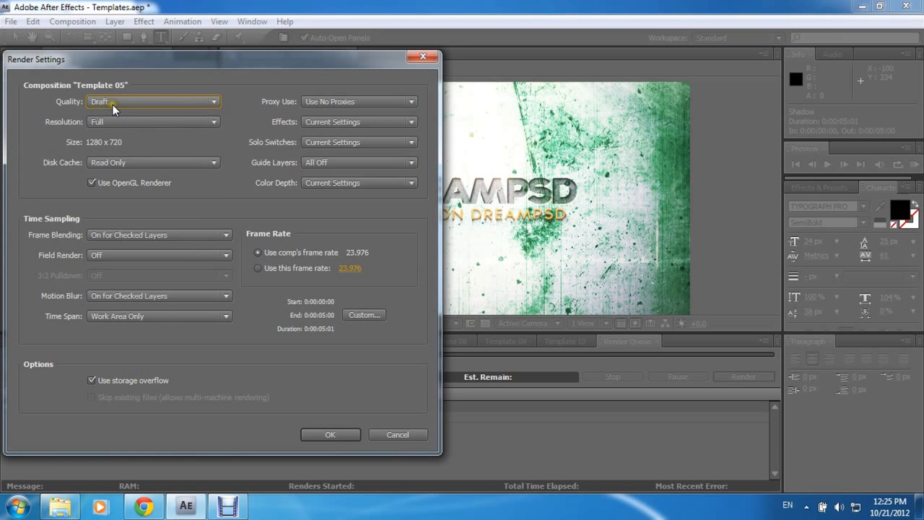
{"action": "left_click", "coordinate": [330, 435]}
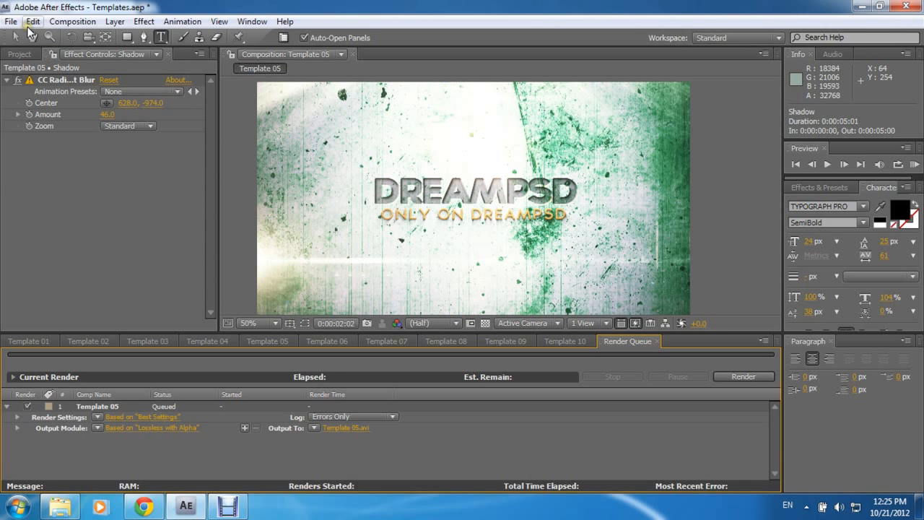
Step: Preview the Template 04 composition at 0:00:01:14 and the Template 06 composition at 0:00:01:07
{"action": "left_click", "coordinate": [267, 342]}
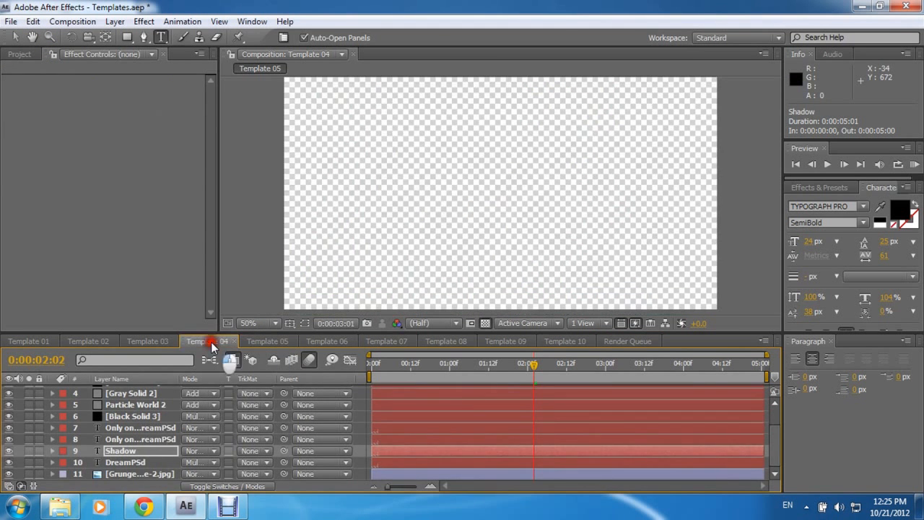
{"action": "left_click", "coordinate": [210, 341]}
{"action": "left_click_drag", "start_coordinate": [407, 364], "coordinate": [495, 365]}
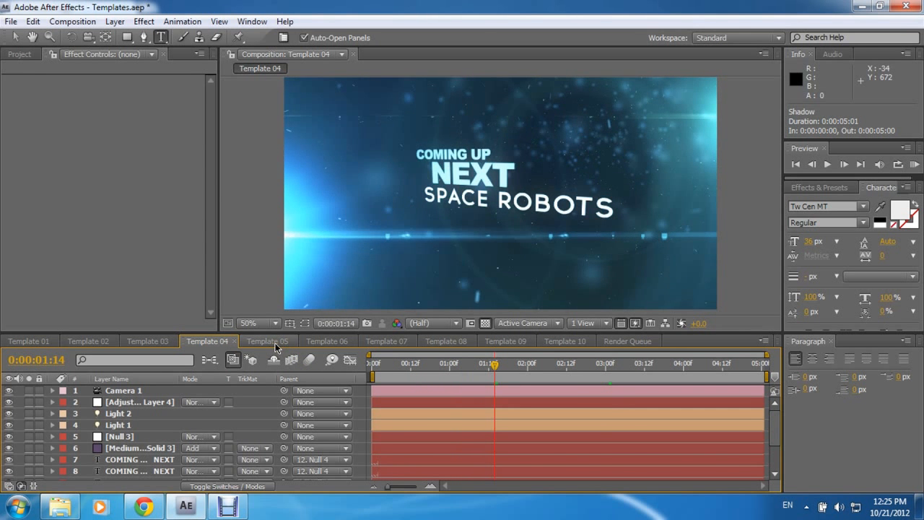
{"action": "left_click", "coordinate": [277, 342]}
{"action": "left_click", "coordinate": [327, 341]}
{"action": "left_click_drag", "start_coordinate": [383, 365], "coordinate": [472, 366]}
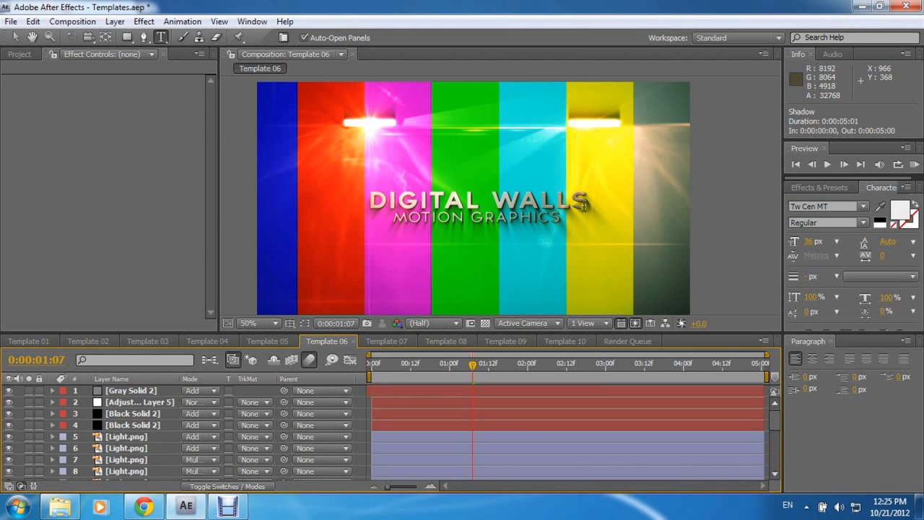
Step: View the Template 08 composition and preview Template 09 at 0:00:03:17
{"action": "left_click", "coordinate": [446, 340]}
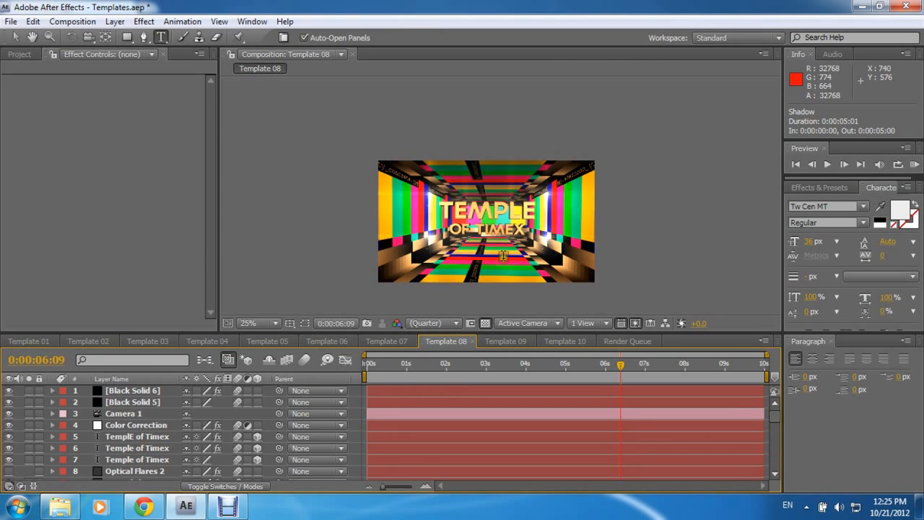
{"action": "scroll", "coordinate": [497, 236], "scroll_direction": "up", "scroll_amount": 2}
{"action": "key", "text": "comma"}
{"action": "left_click", "coordinate": [500, 338]}
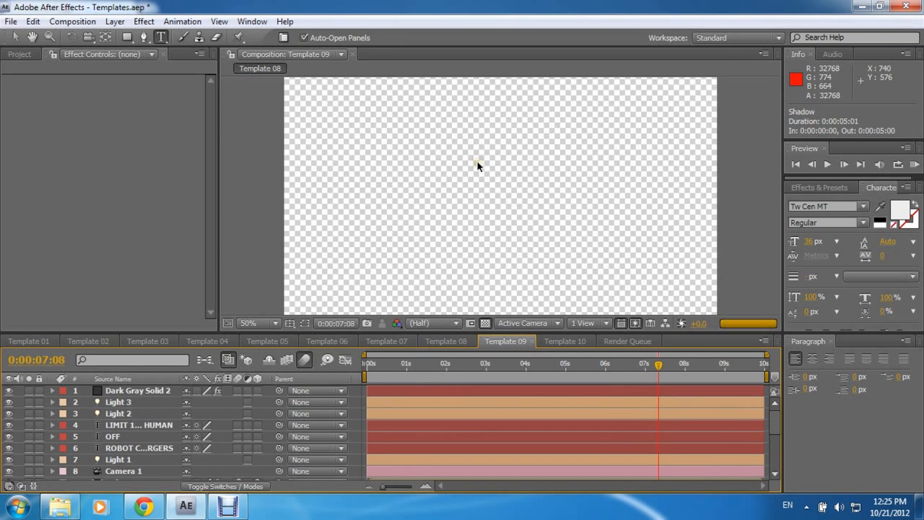
{"action": "left_click_drag", "start_coordinate": [670, 380], "coordinate": [515, 371]}
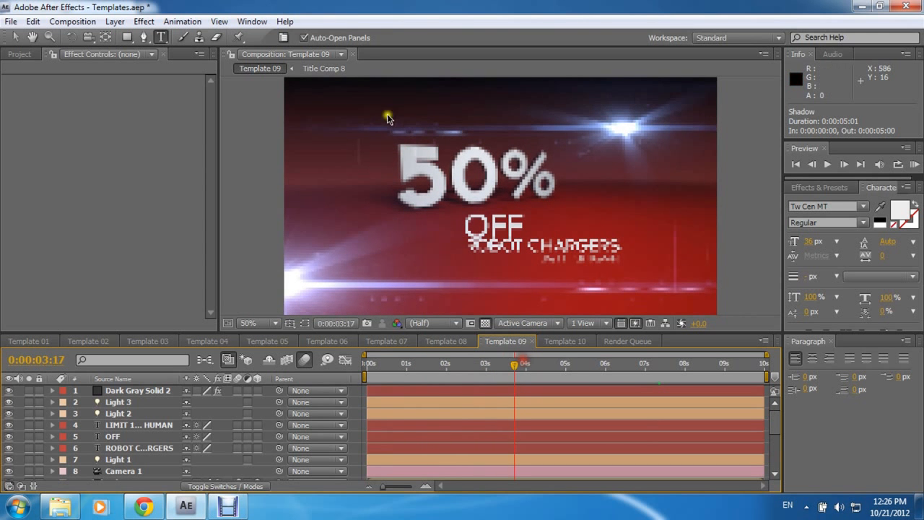
Step: Minimize After Effects and the AE Templates folder window, and open the Fonts folder from the desktop
{"action": "left_click", "coordinate": [862, 7]}
{"action": "left_click", "coordinate": [862, 8]}
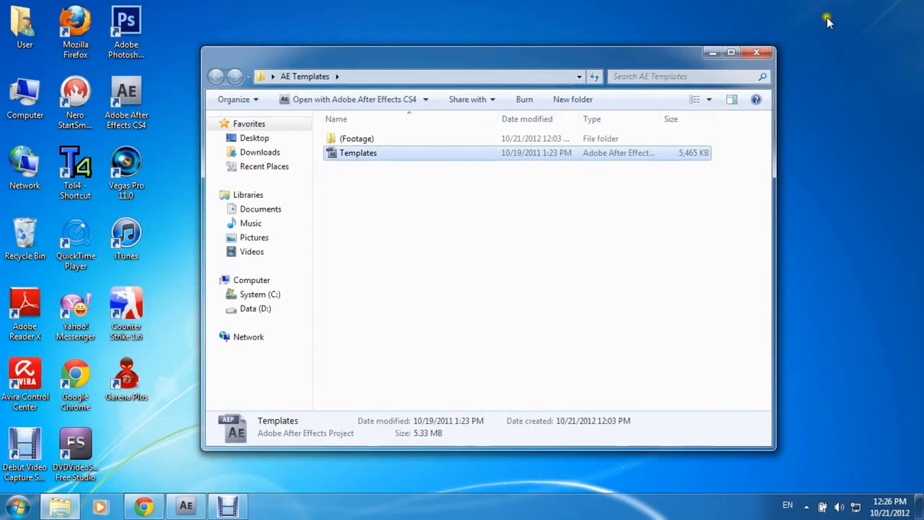
{"action": "left_click", "coordinate": [708, 50]}
{"action": "double_click", "coordinate": [582, 235]}
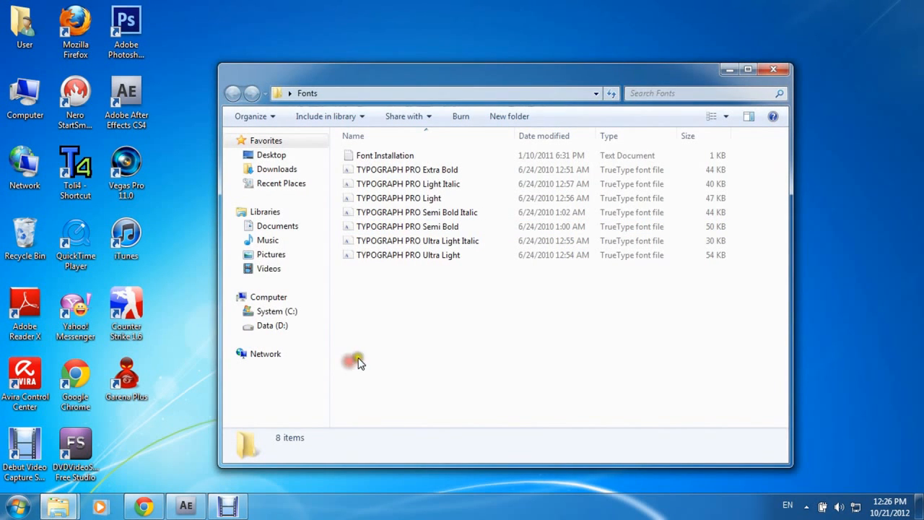
Step: Examine the TYPOGRAPH PRO font files in the Fonts folder, selecting the range from Extra Bold through Ultra Light
{"action": "left_click", "coordinate": [413, 171]}
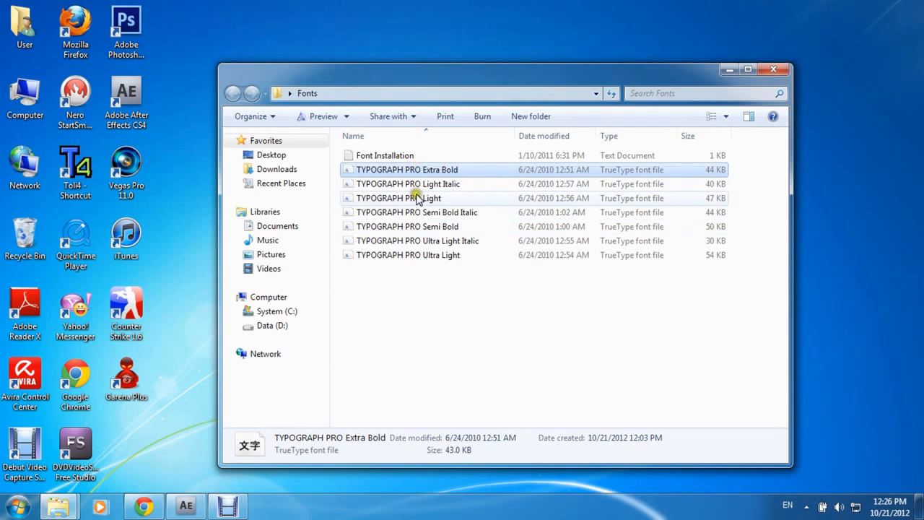
{"action": "left_click", "coordinate": [419, 274]}
{"action": "left_click", "coordinate": [419, 255]}
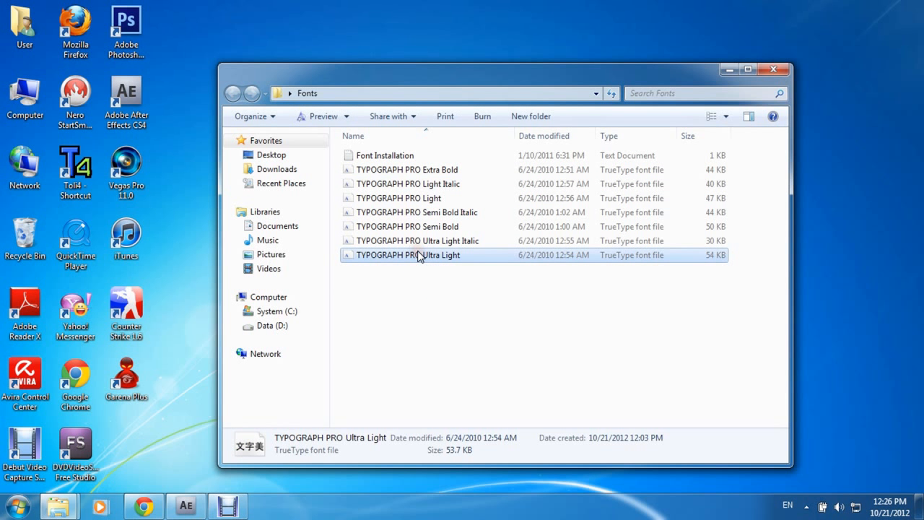
{"action": "left_click", "coordinate": [415, 290]}
{"action": "left_click", "coordinate": [409, 318]}
{"action": "left_click", "coordinate": [410, 257]}
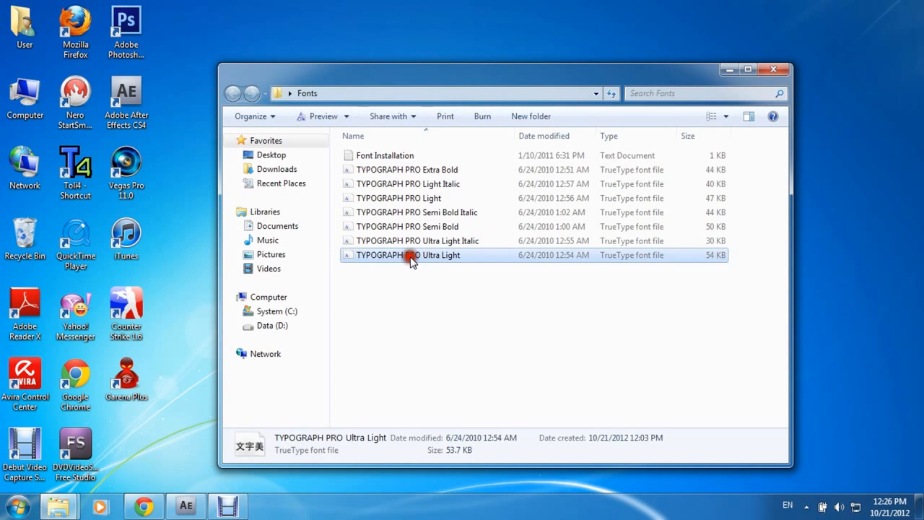
{"action": "left_click", "coordinate": [412, 169]}
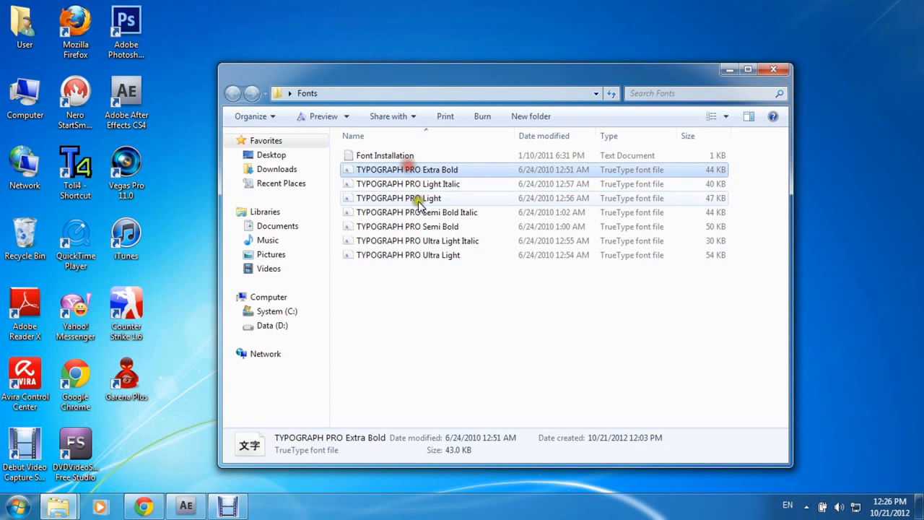
{"action": "left_click", "coordinate": [409, 257], "text": "shift"}
{"action": "left_click", "coordinate": [413, 286]}
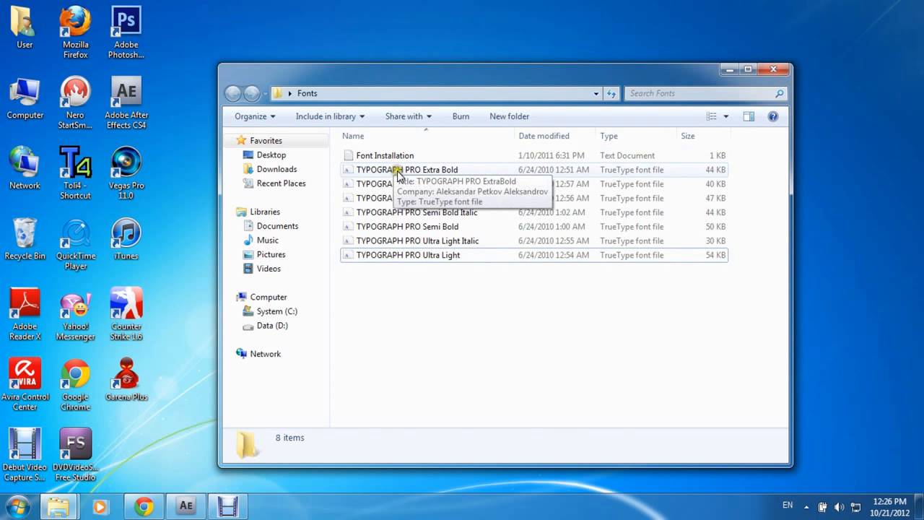
{"action": "left_click", "coordinate": [397, 172]}
{"action": "left_click", "coordinate": [415, 255]}
{"action": "left_click", "coordinate": [397, 170]}
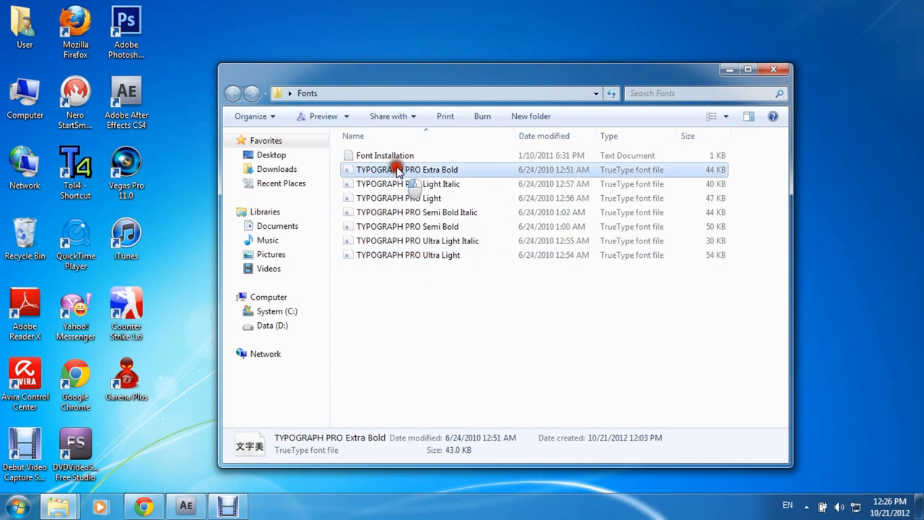
{"action": "left_click", "coordinate": [186, 505]}
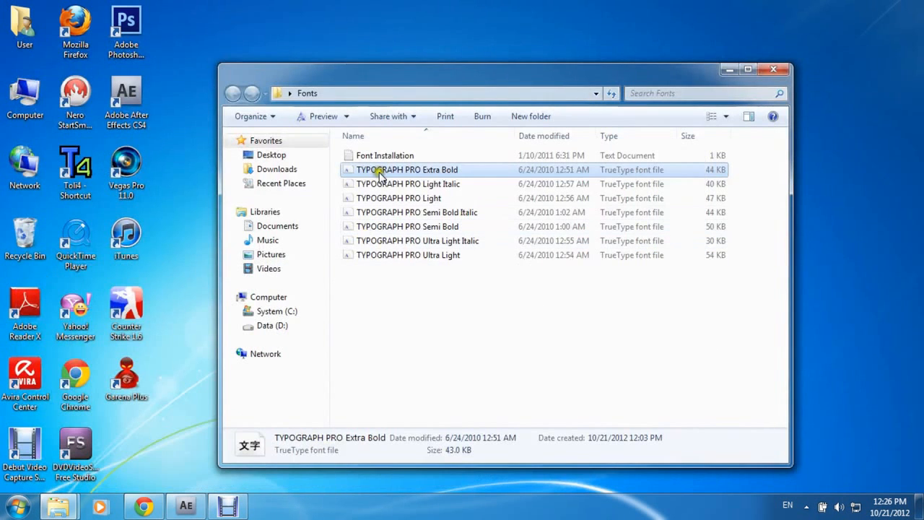
{"action": "left_click", "coordinate": [392, 254], "text": "shift"}
{"action": "left_click", "coordinate": [367, 342]}
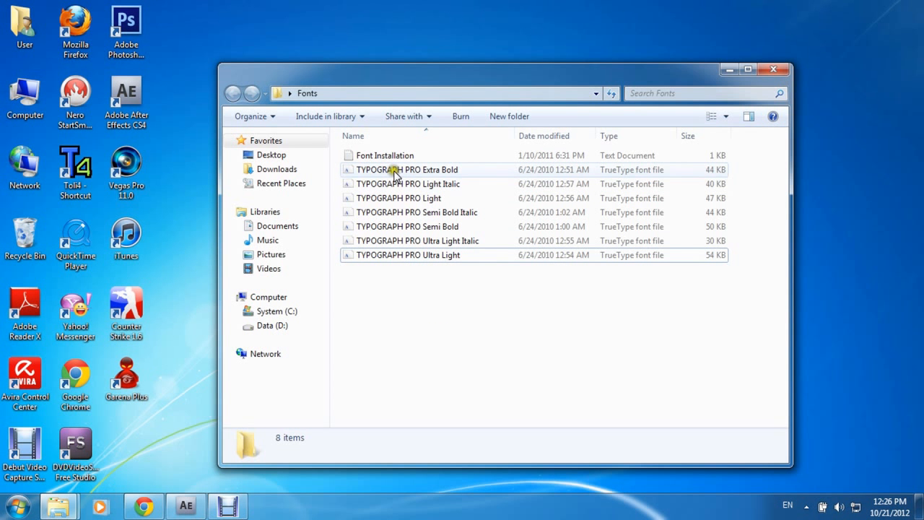
Step: Switch back to After Effects and check the available effect categories for the Video Copilot plug-ins
{"action": "left_click", "coordinate": [186, 505]}
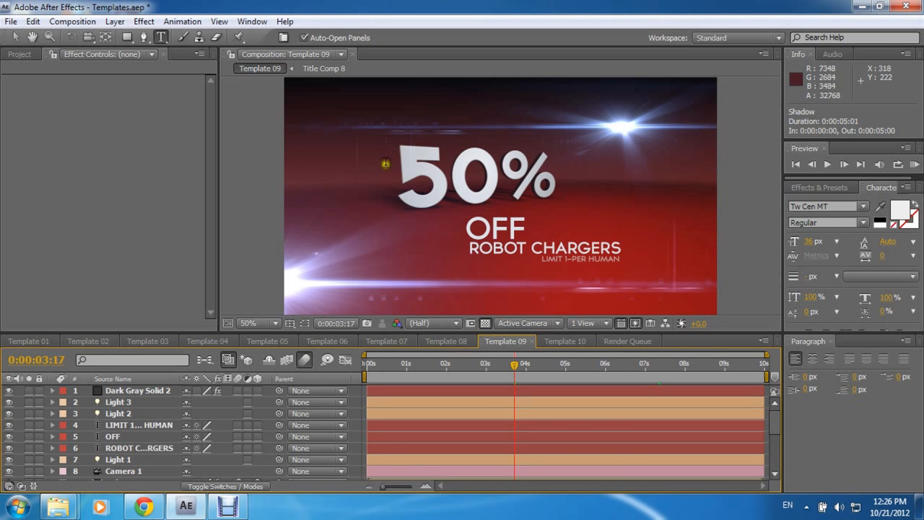
{"action": "left_click", "coordinate": [144, 23]}
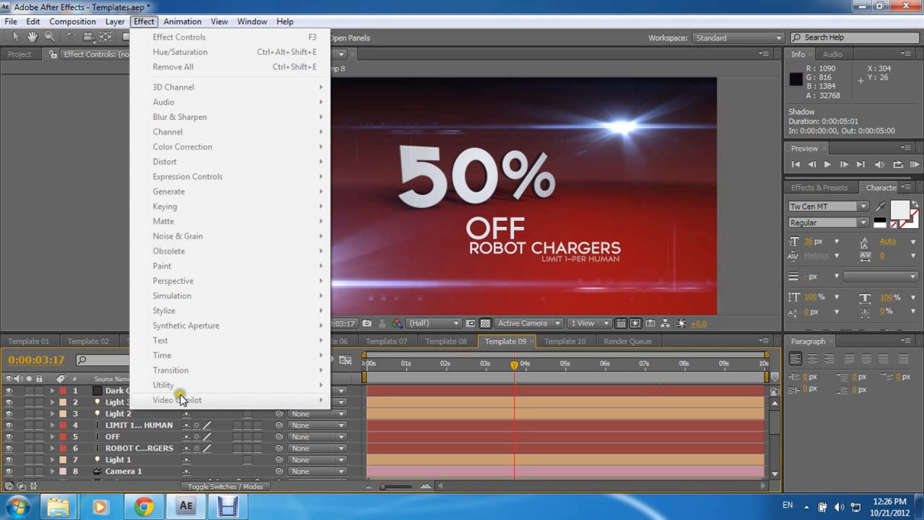
{"action": "left_click", "coordinate": [182, 400]}
{"action": "left_click", "coordinate": [2, 217]}
{"action": "left_click", "coordinate": [94, 22]}
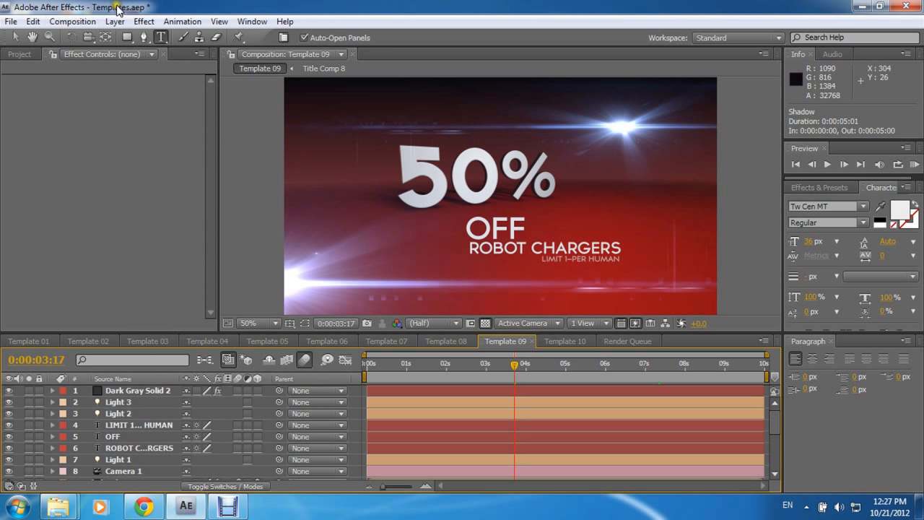